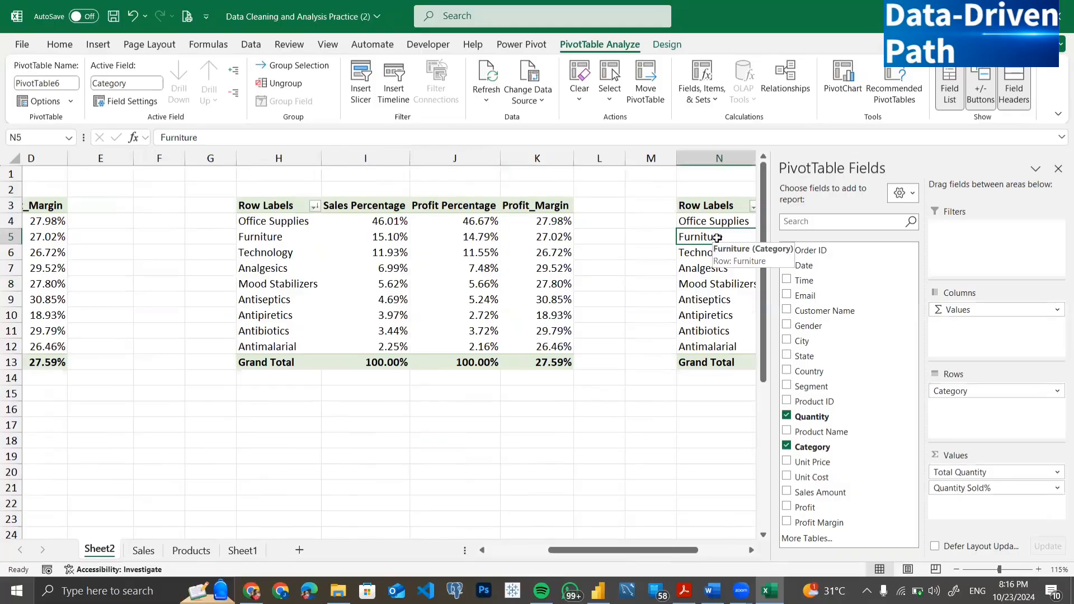
# - Rename the PivotTable with the sales and profit percentages by category to salescategory%
pyautogui.click(475, 268)
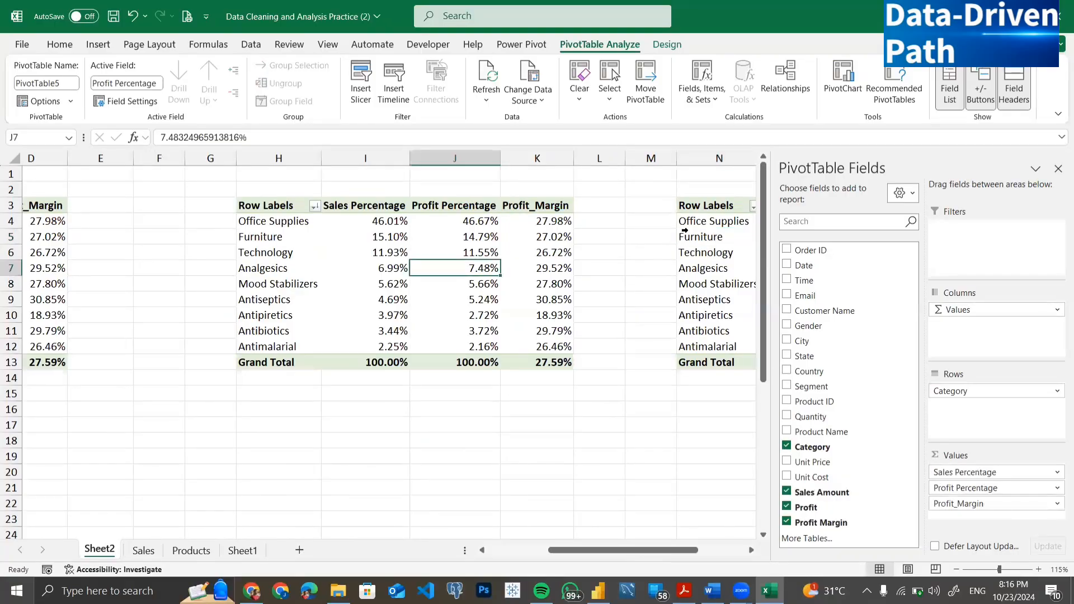
pyautogui.click(705, 226)
pyautogui.click(429, 237)
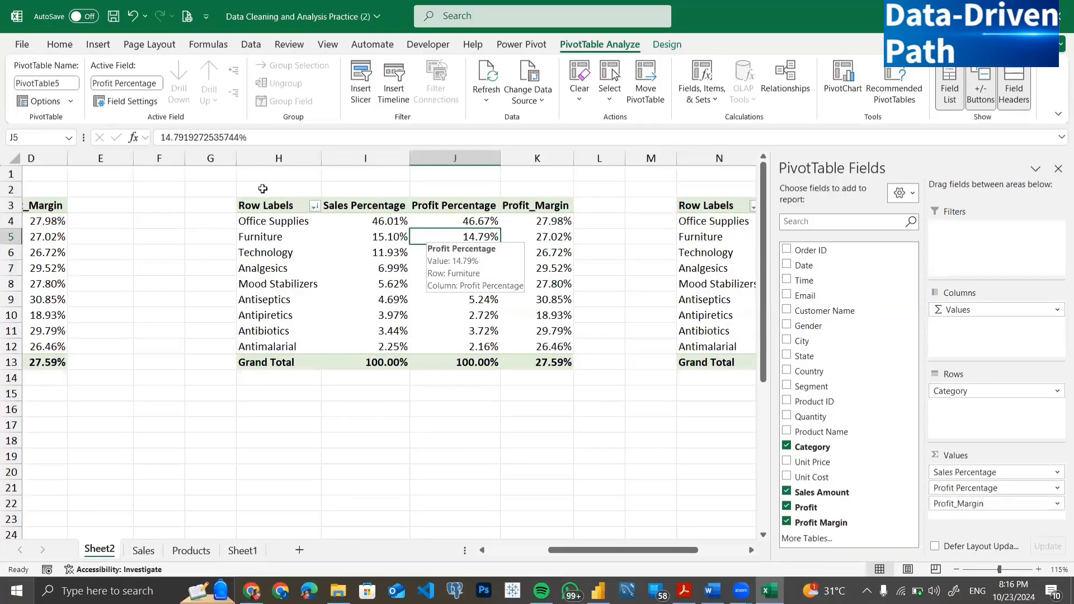
pyautogui.click(284, 206)
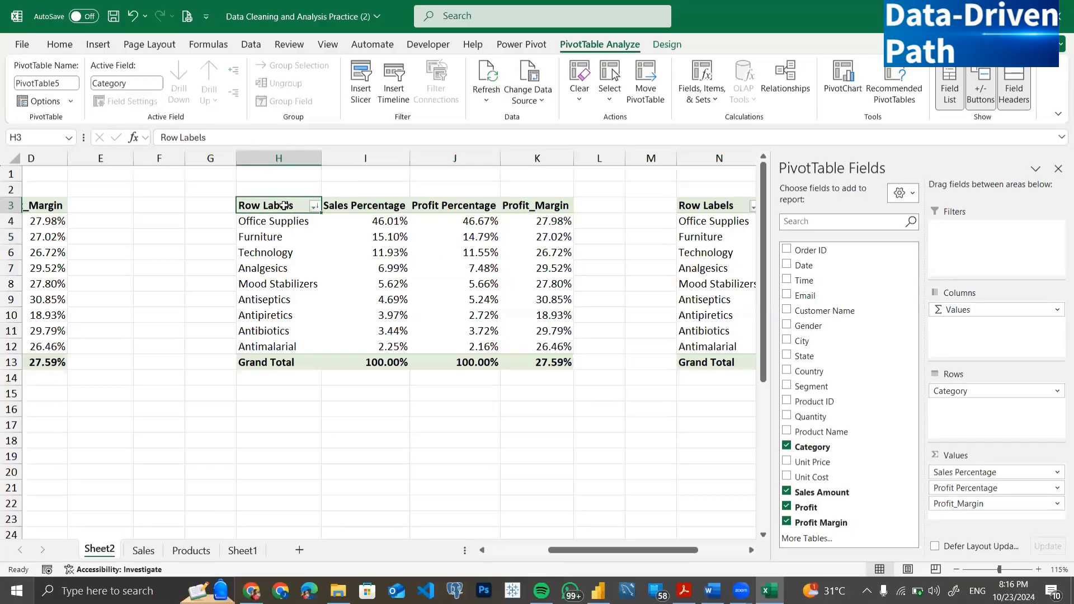
pyautogui.click(75, 85)
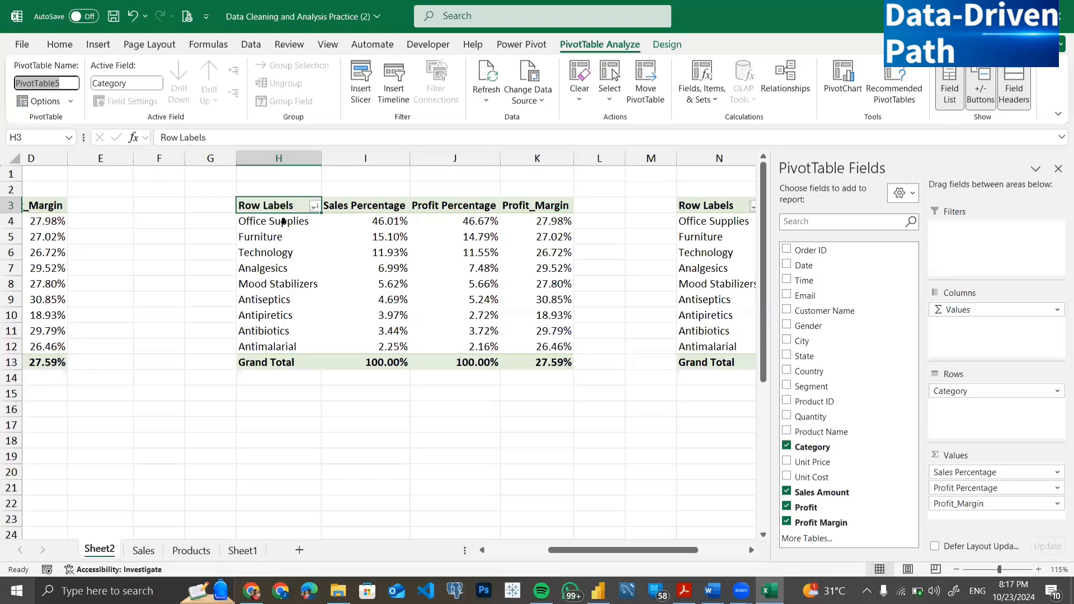
pyautogui.moveTo(356, 279)
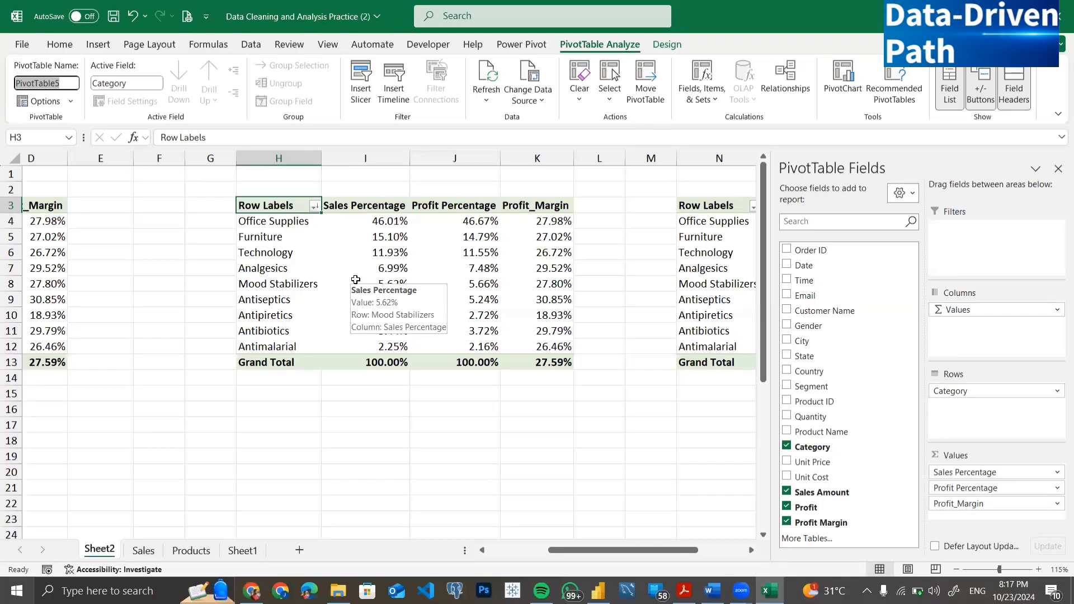
pyautogui.write('sales')
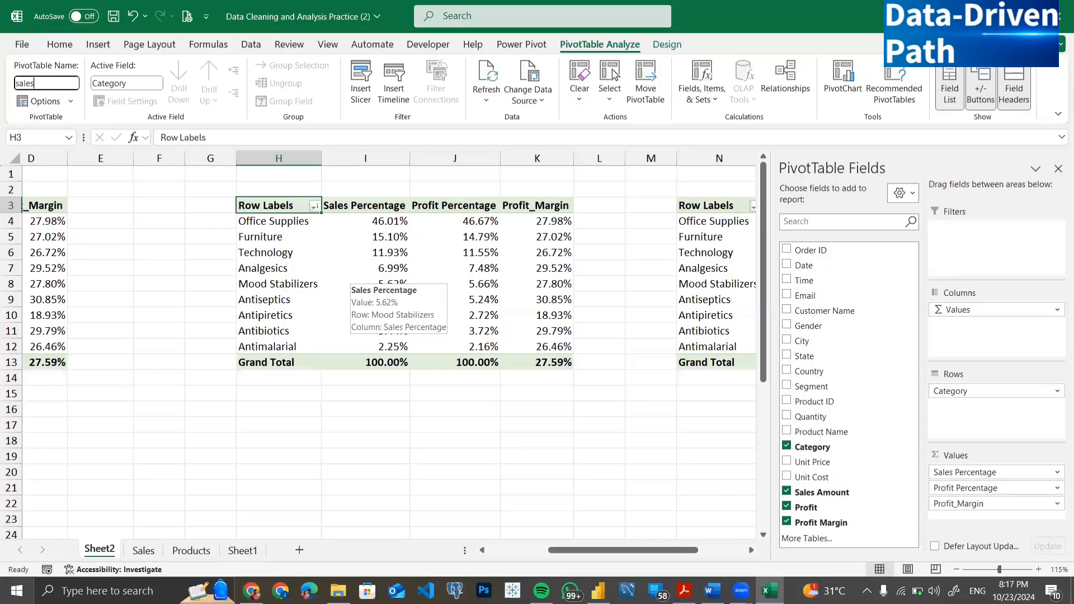
pyautogui.write('category%')
pyautogui.press('Return')
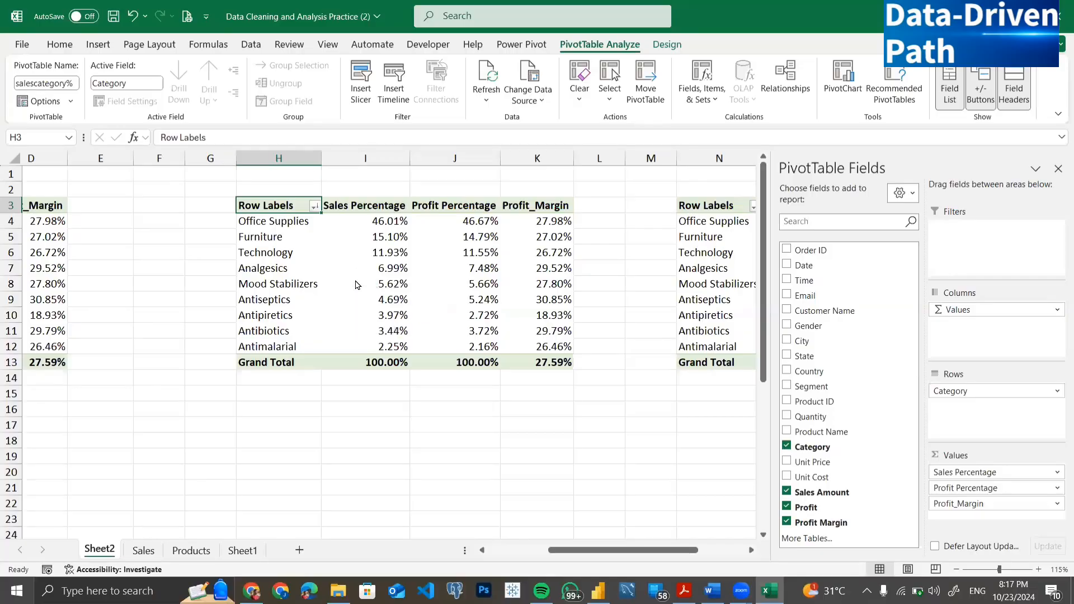
pyautogui.click(291, 74)
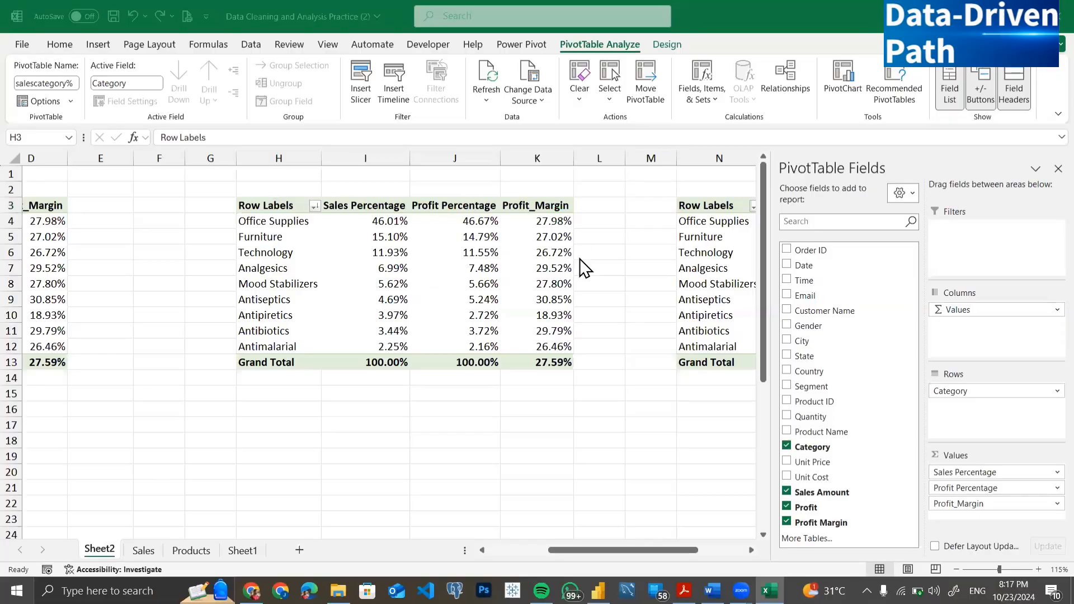
# - Rename the PivotTable with Total Quantity and Quantity Sold% by category to quantitycategory
pyautogui.hscroll(-5, 579, 259)
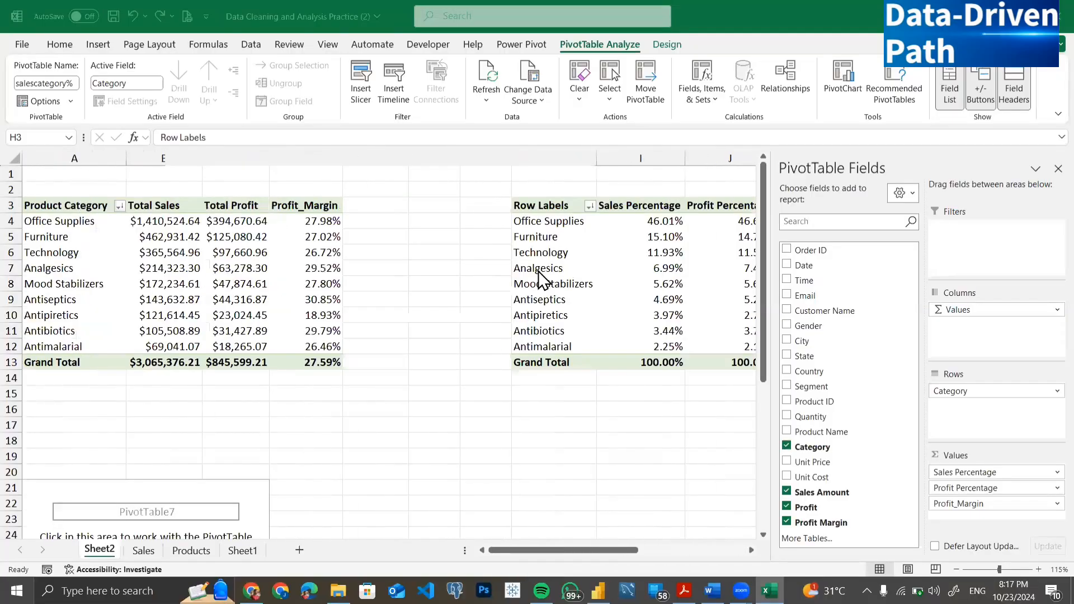
pyautogui.click(540, 252)
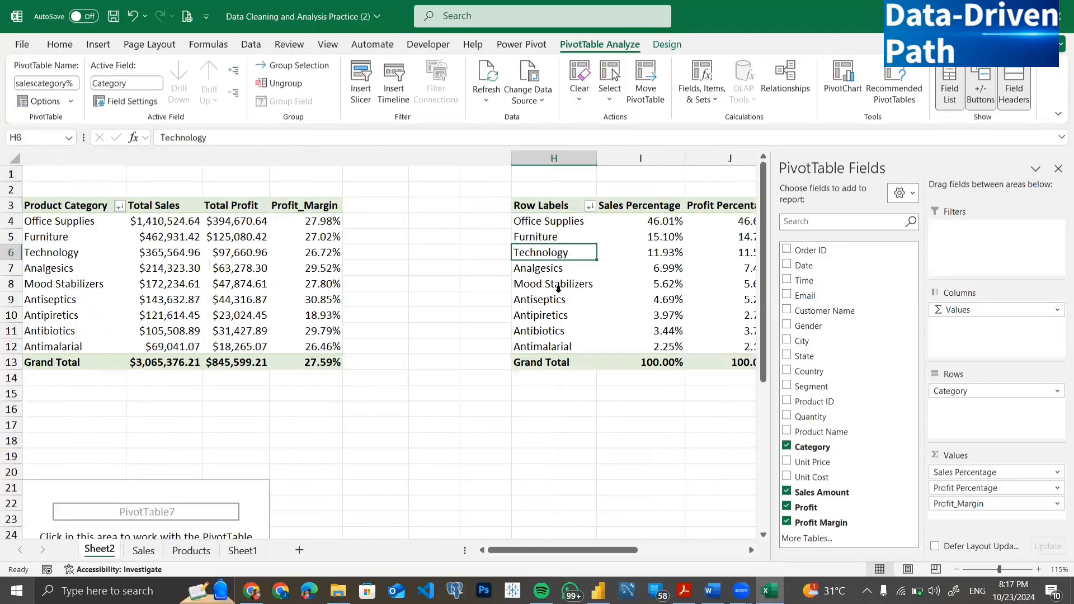
pyautogui.hscroll(1, 566, 376)
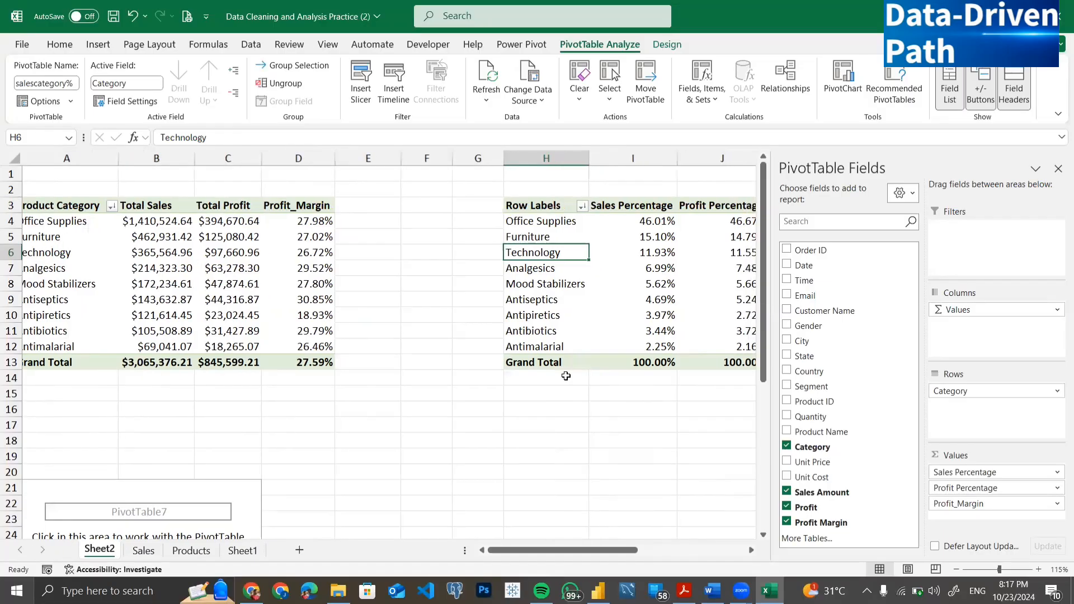
pyautogui.hscroll(10, 566, 376)
pyautogui.click(490, 272)
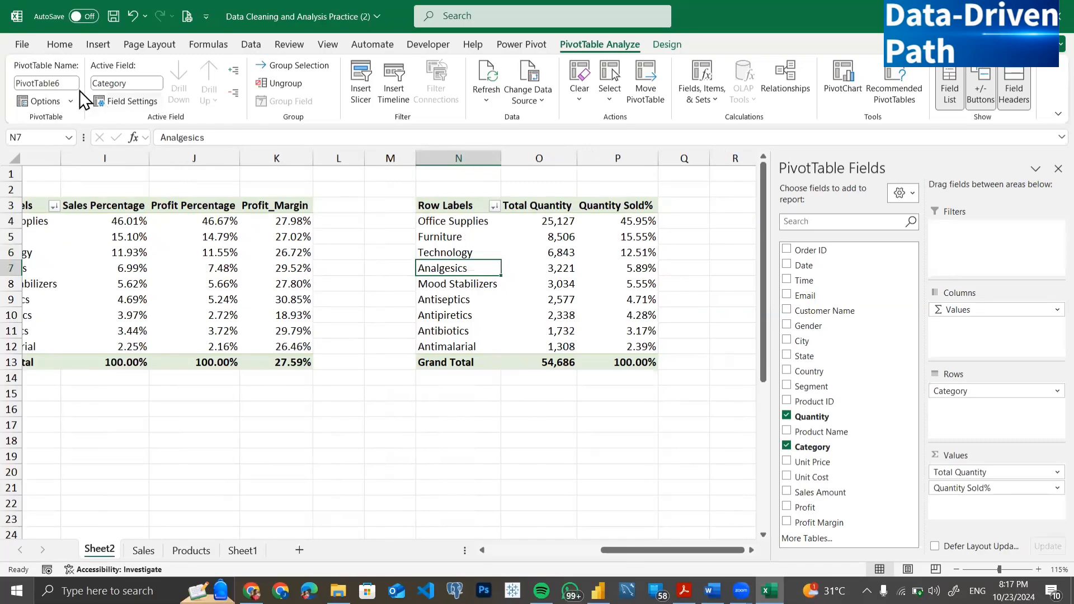
pyautogui.click(62, 84)
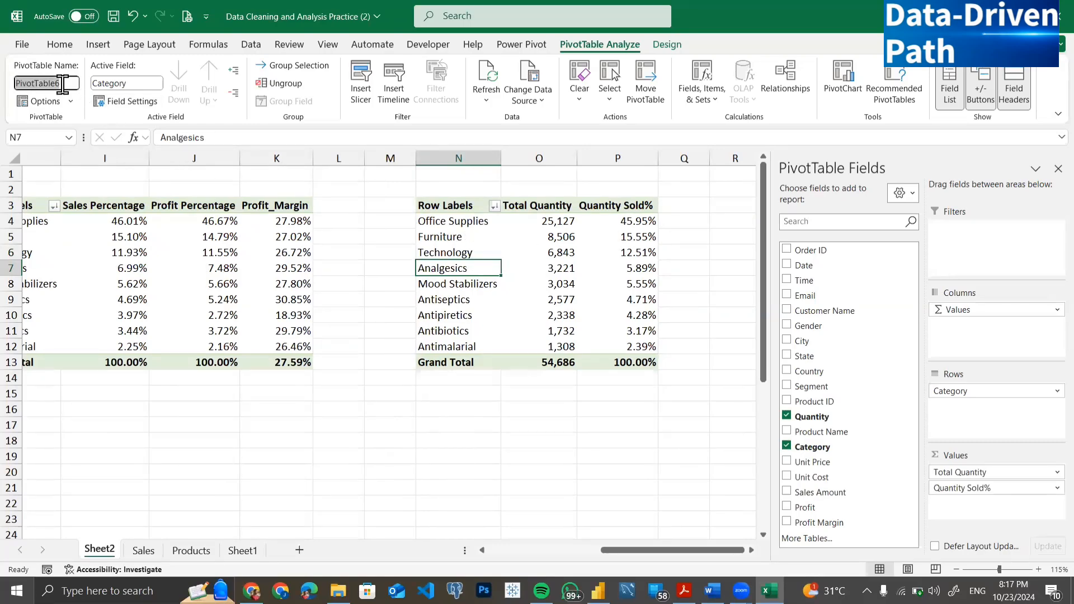
pyautogui.write('Qua')
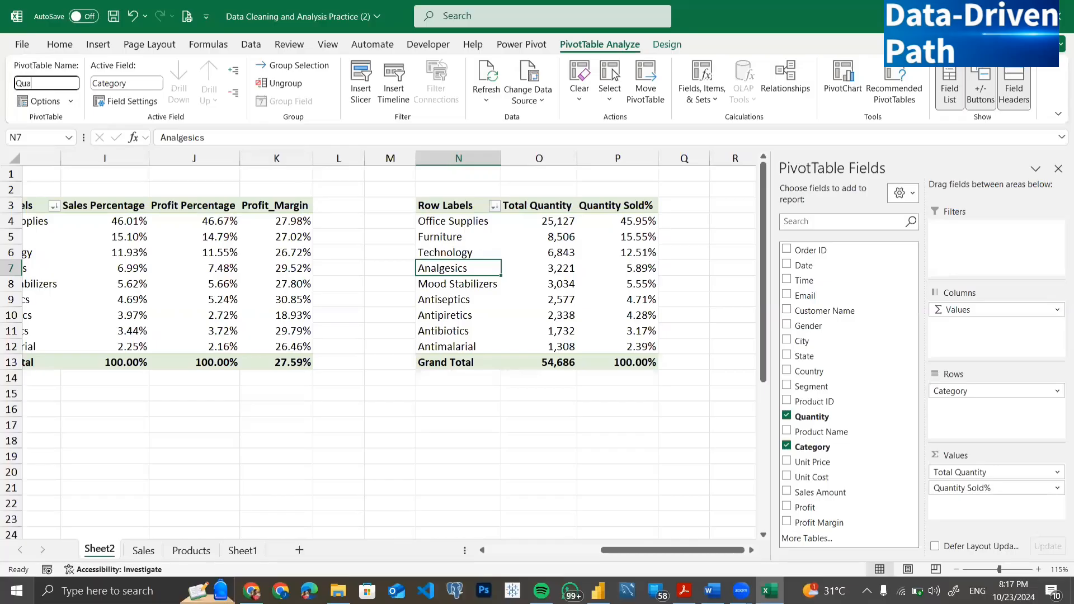
pyautogui.press('BackSpace')
pyautogui.press('BackSpace')
pyautogui.write('quantitycategory')
pyautogui.press('Return')
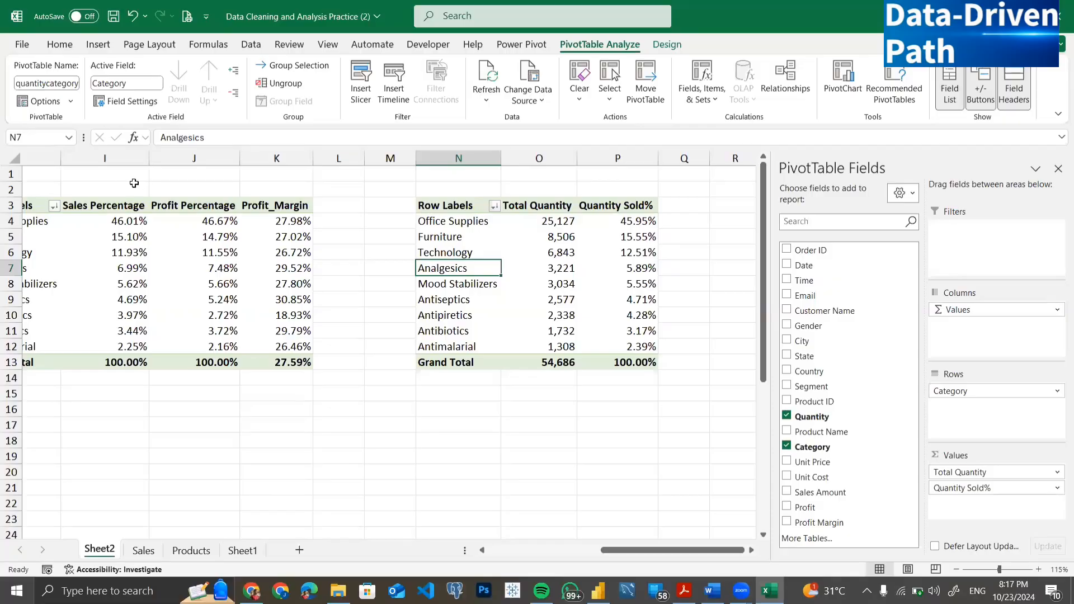
# - Add the Product Name field to the rows of the empty PivotTable at cell A21
pyautogui.hscroll(-4, 171, 336)
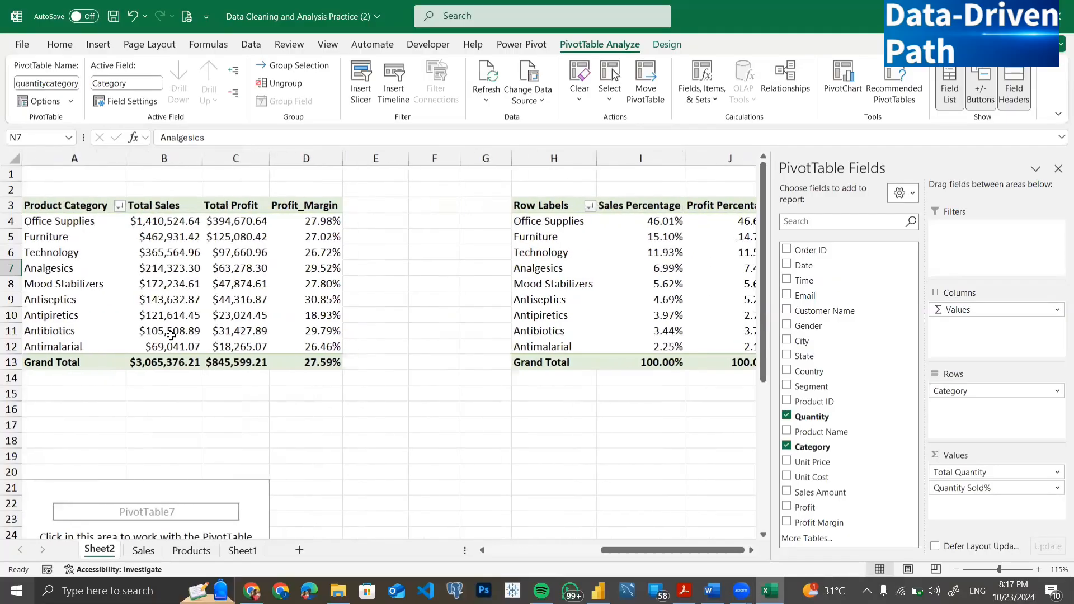
pyautogui.scroll(-3, 171, 335)
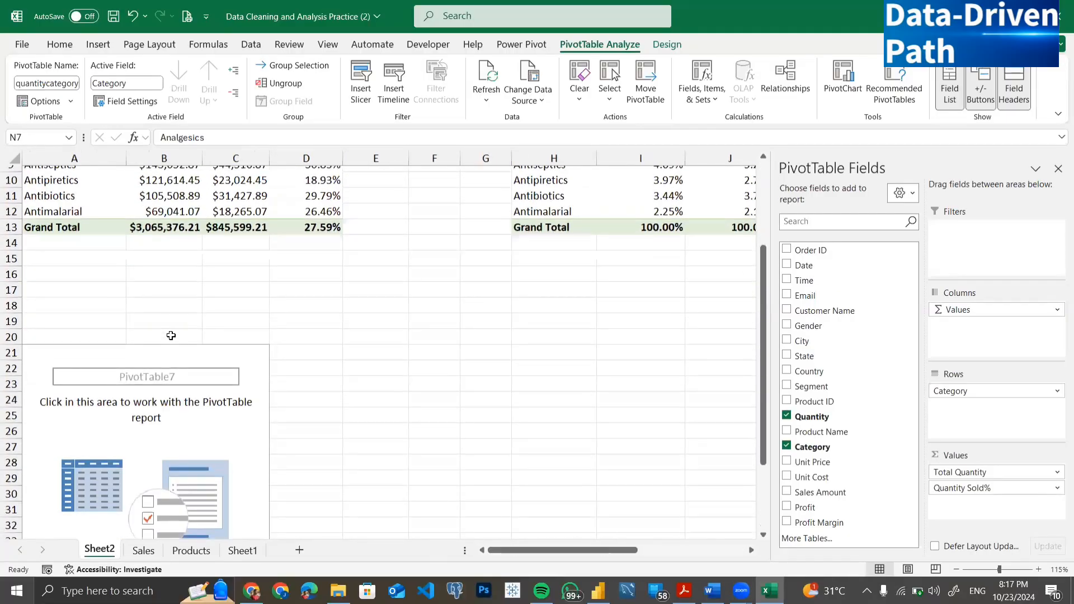
pyautogui.click(99, 356)
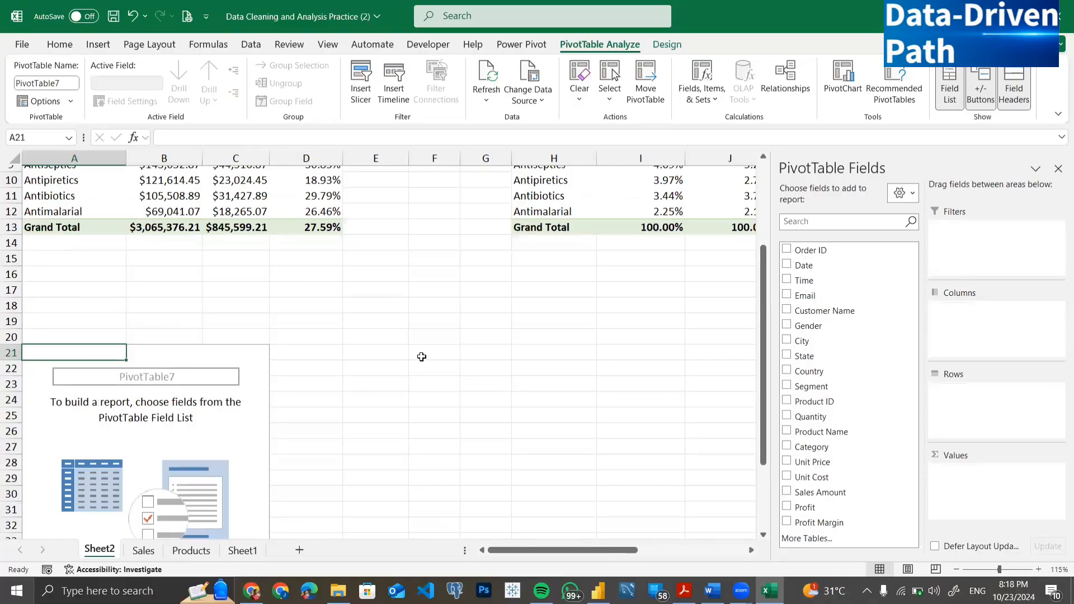
pyautogui.scroll(3, 419, 354)
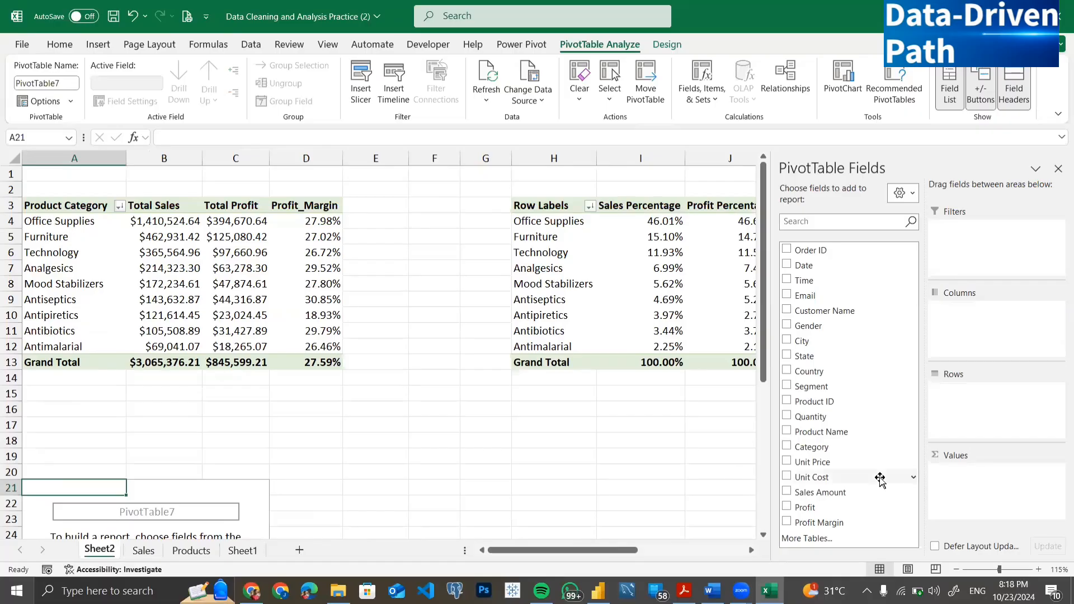
pyautogui.scroll(-7, 429, 425)
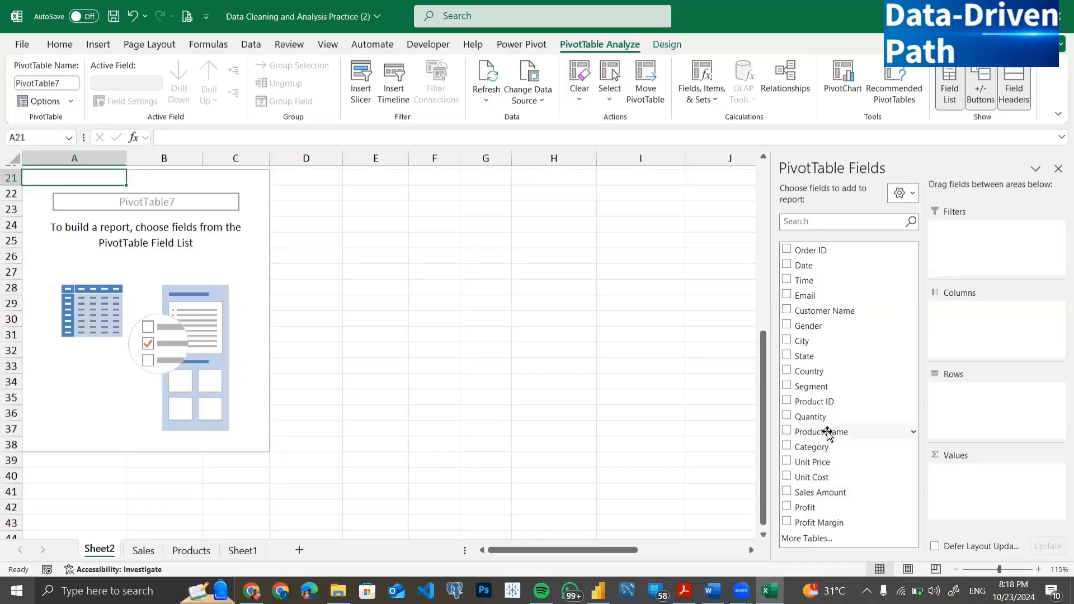
pyautogui.moveTo(822, 431); pyautogui.dragTo(973, 412)
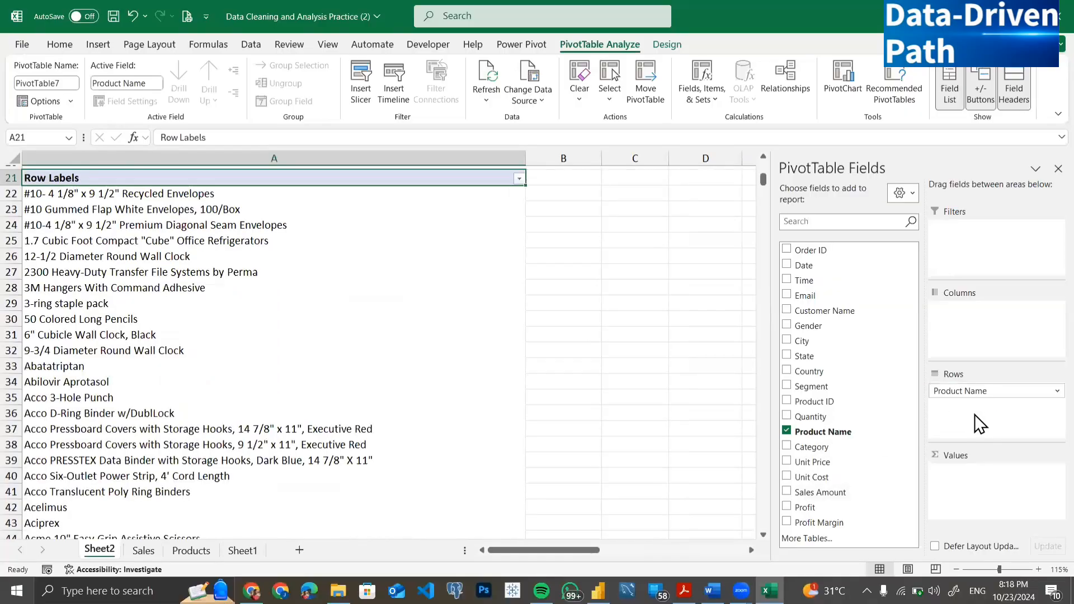
# - Look through the full list of product names in the new PivotTable
pyautogui.scroll(-15, 669, 372)
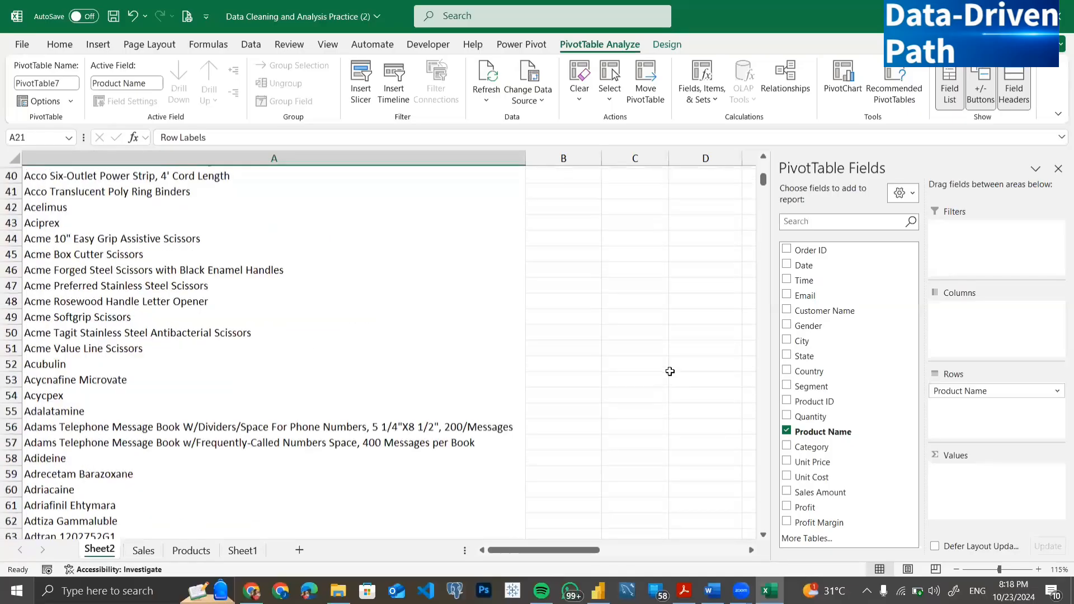
pyautogui.scroll(-15, 554, 374)
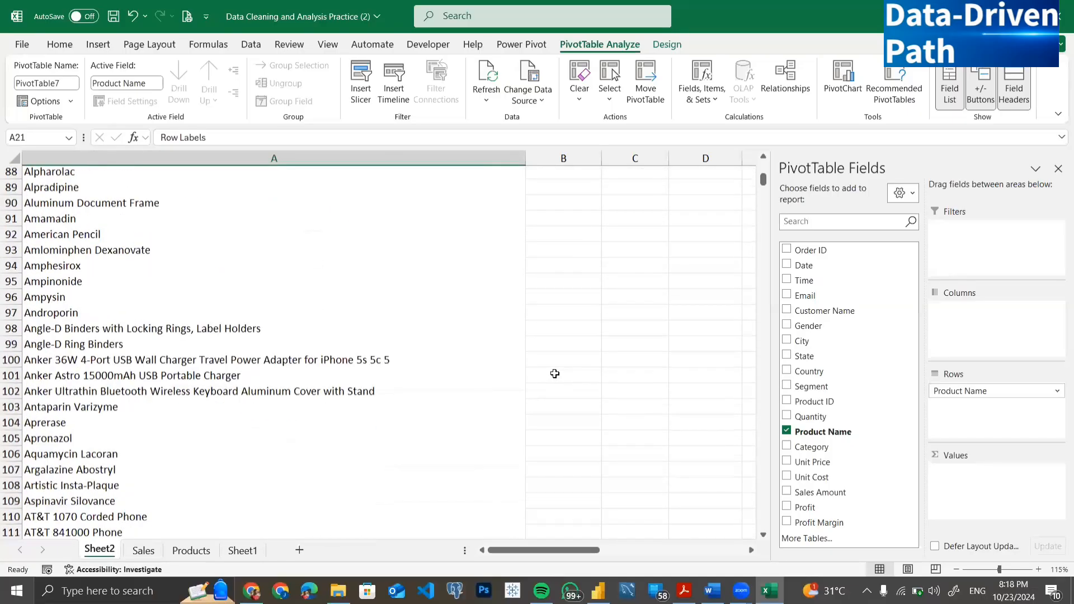
pyautogui.scroll(-20, 555, 374)
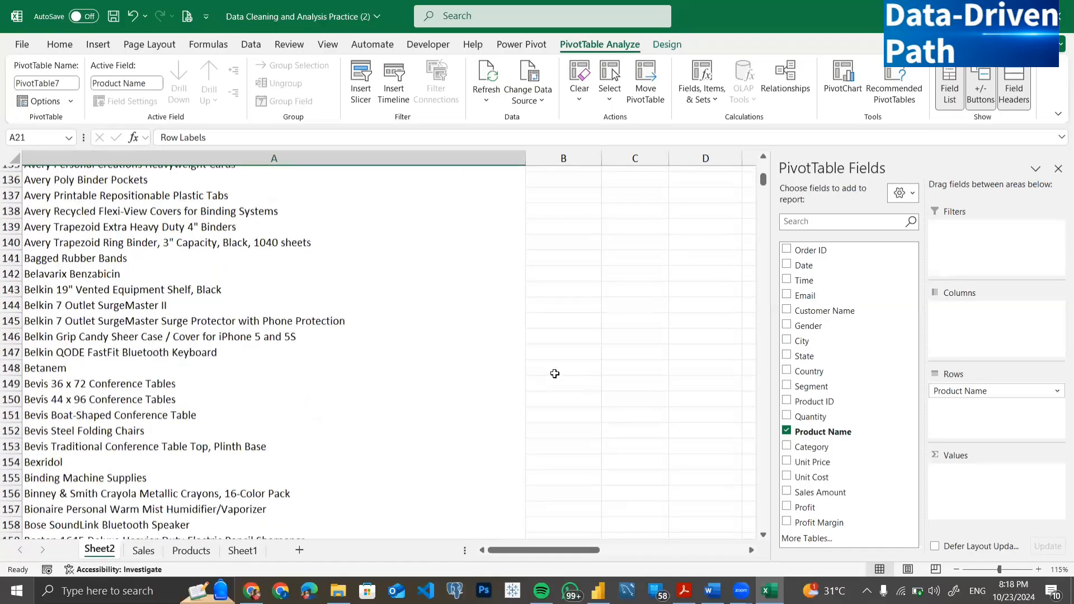
pyautogui.scroll(-20, 555, 374)
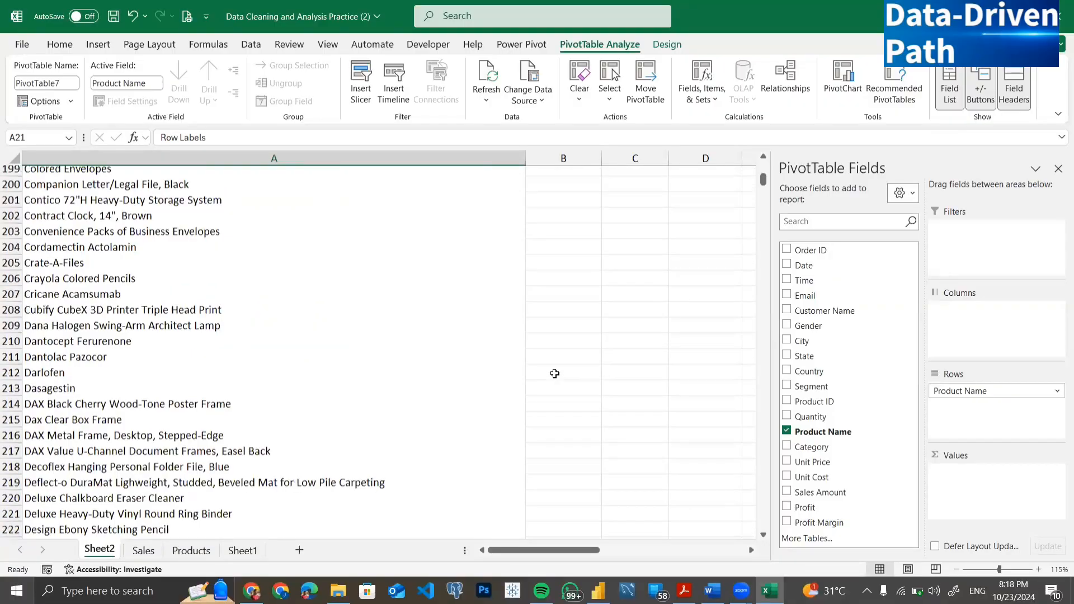
pyautogui.scroll(-20, 555, 374)
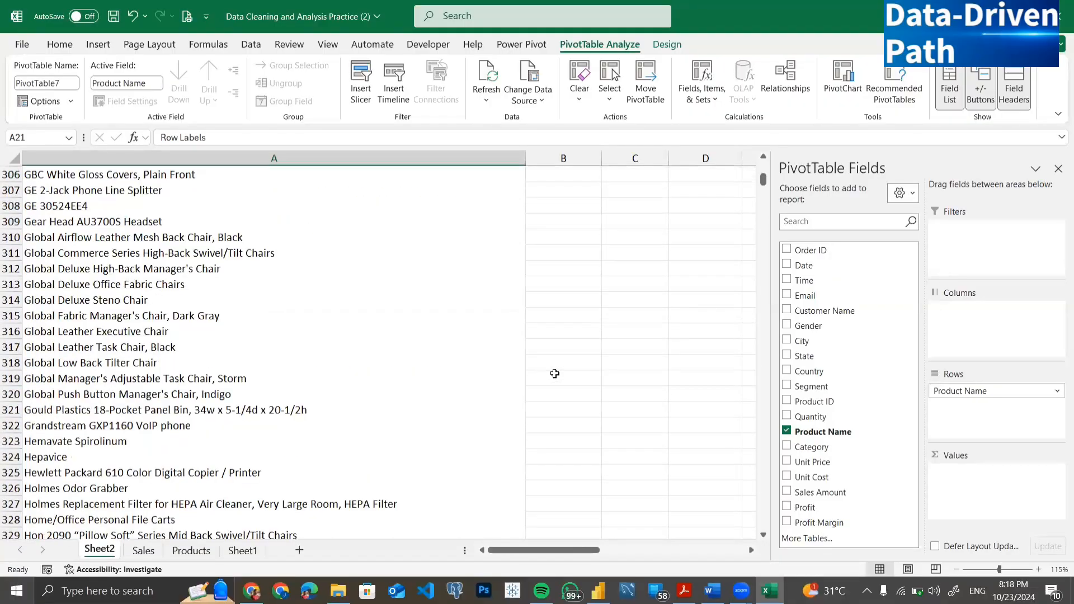
pyautogui.scroll(-20, 554, 374)
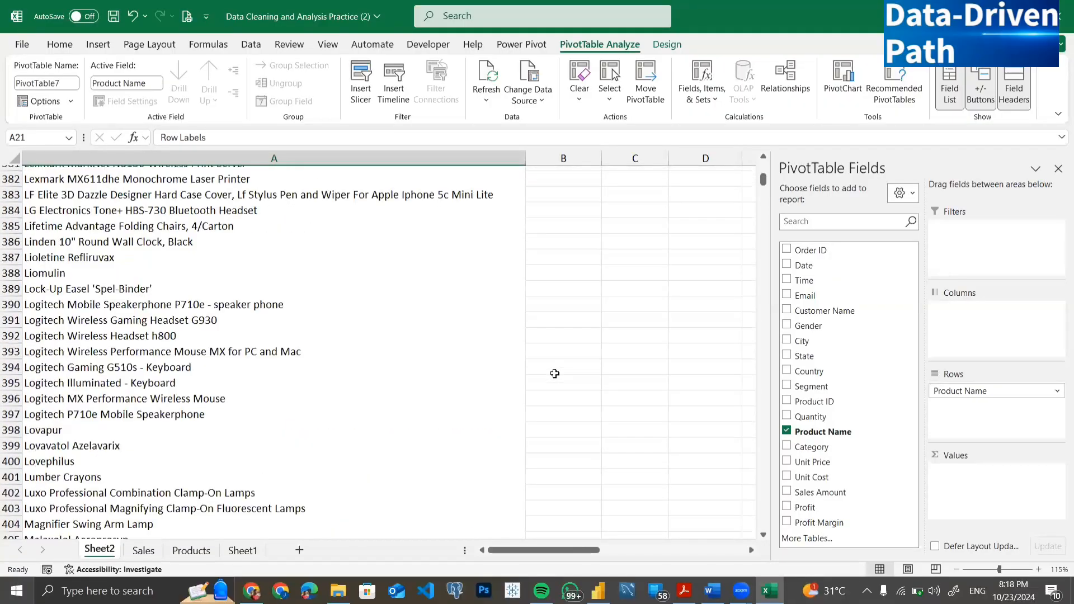
pyautogui.scroll(-20, 555, 373)
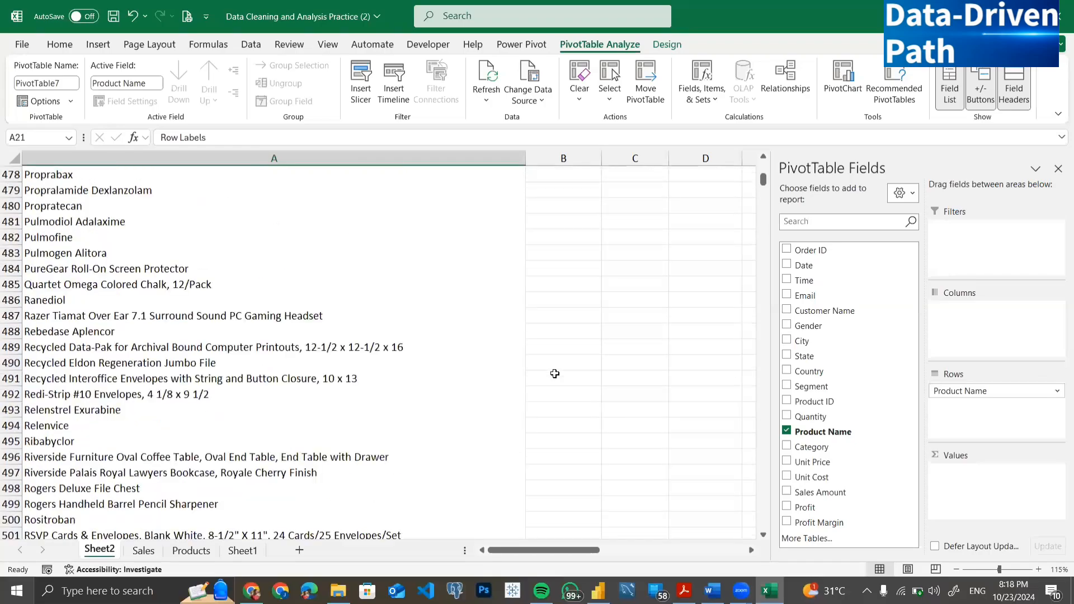
pyautogui.scroll(-20, 554, 373)
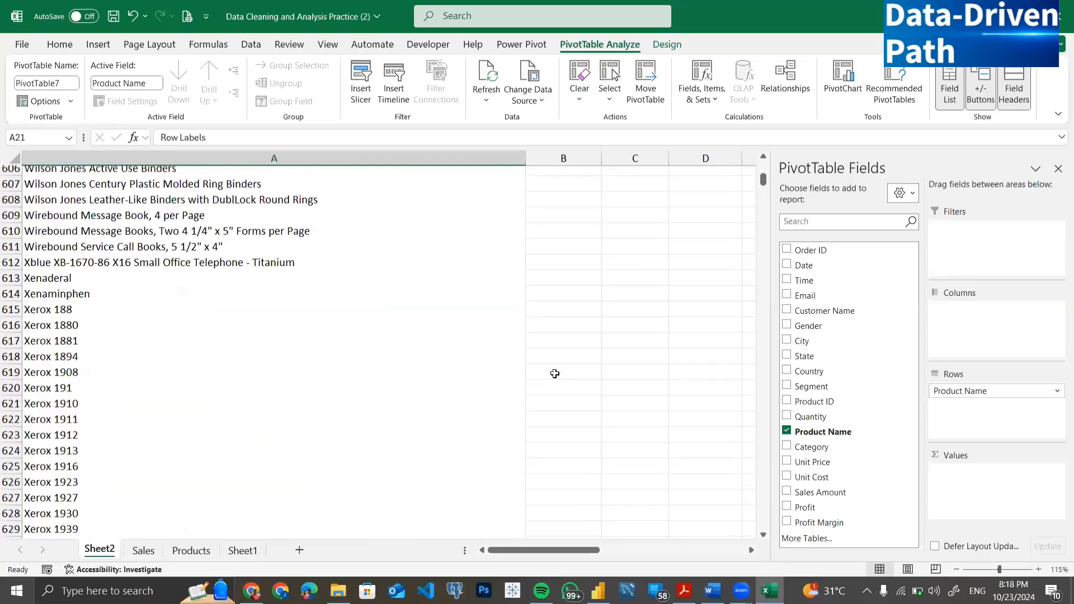
pyautogui.scroll(20, 555, 374)
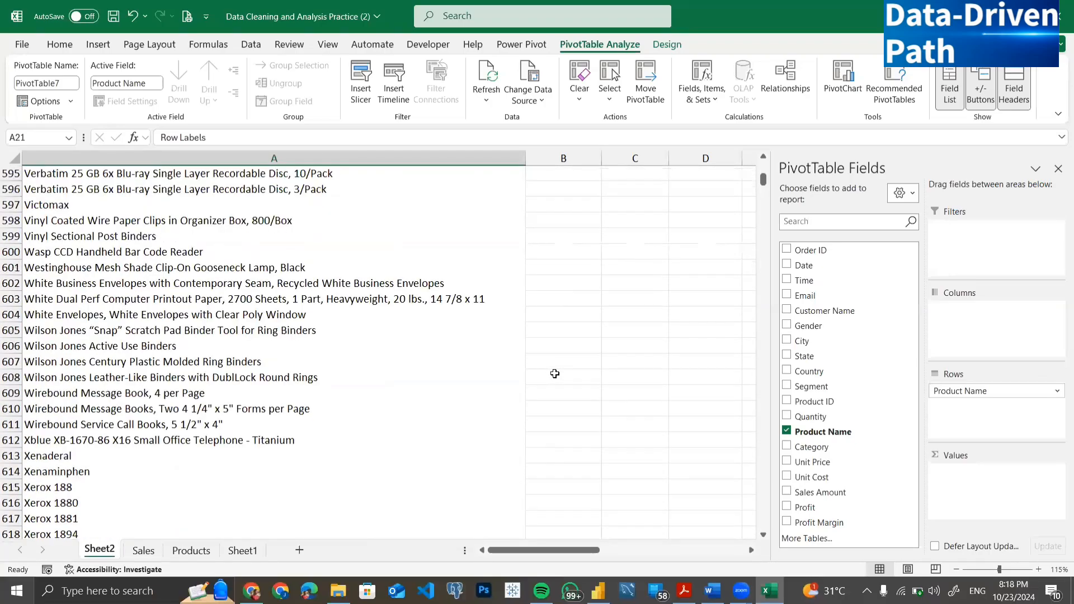
pyautogui.scroll(20, 554, 373)
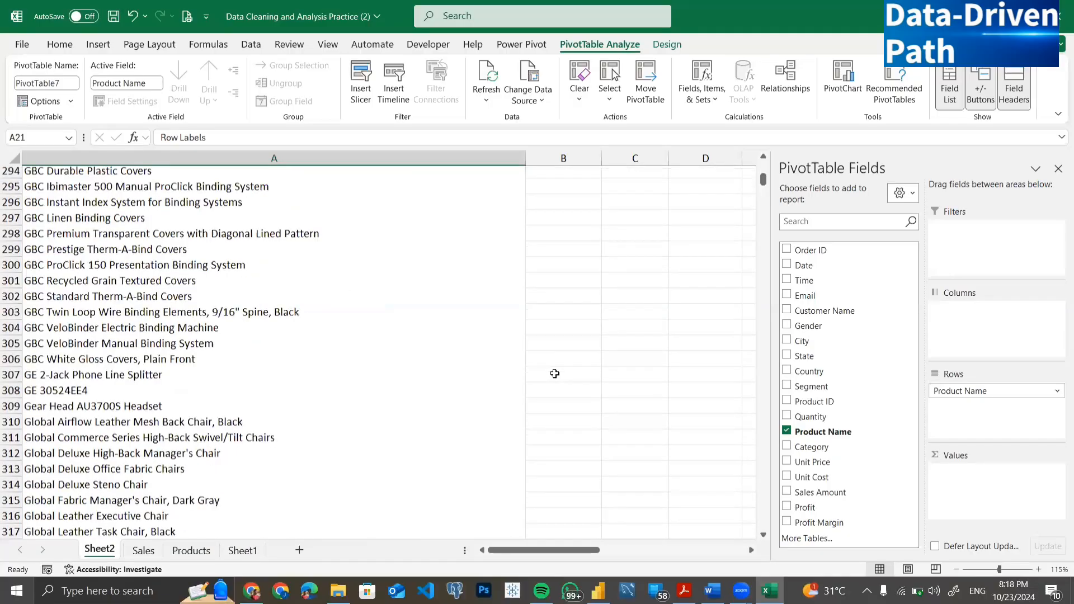
pyautogui.scroll(20, 555, 374)
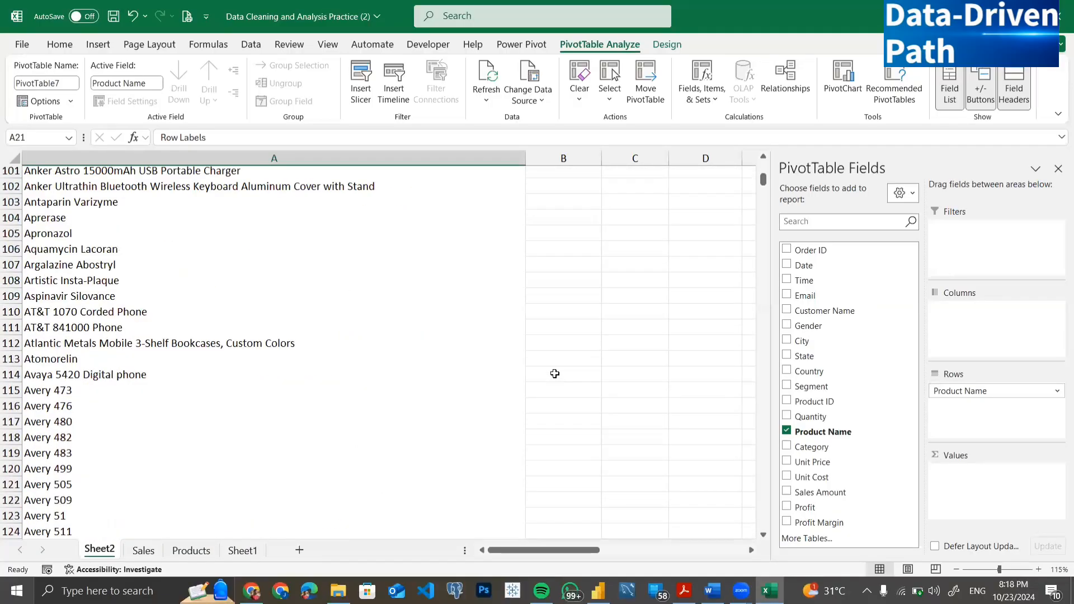
pyautogui.scroll(6, 555, 374)
# - Add Sales Amount, Profit and Profit Margin as values to the product name PivotTable
pyautogui.scroll(-5, 555, 374)
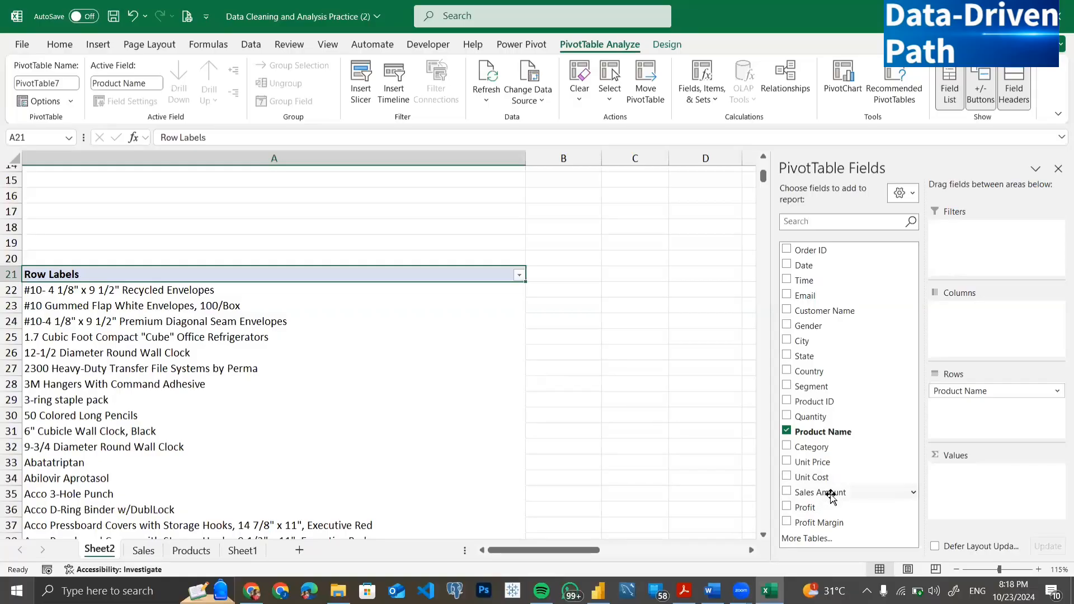
pyautogui.moveTo(830, 496); pyautogui.dragTo(966, 504)
pyautogui.moveTo(833, 511); pyautogui.dragTo(988, 514)
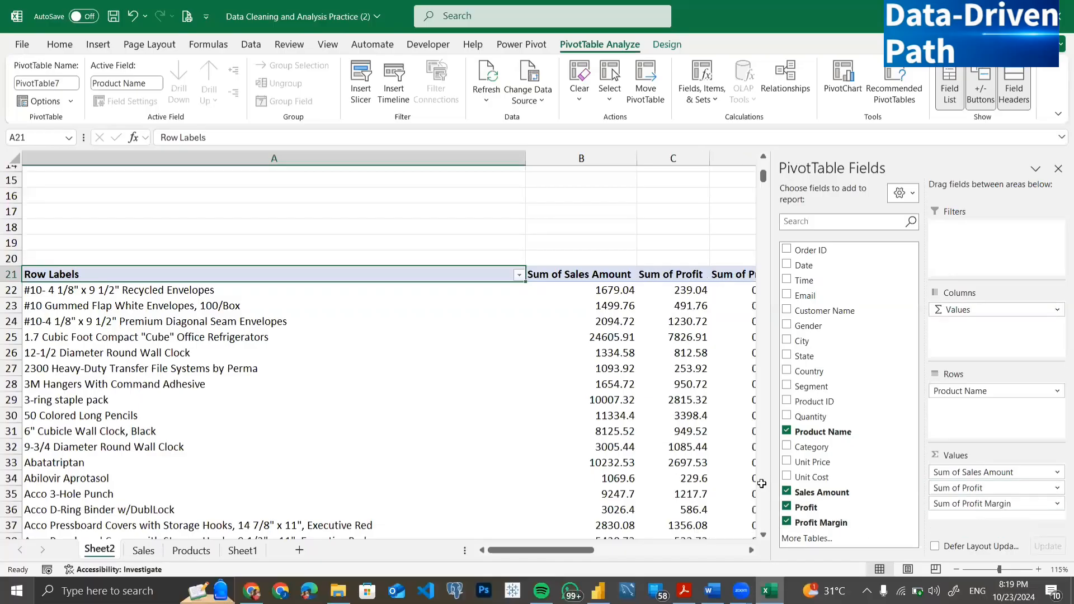
pyautogui.hscroll(3, 694, 460)
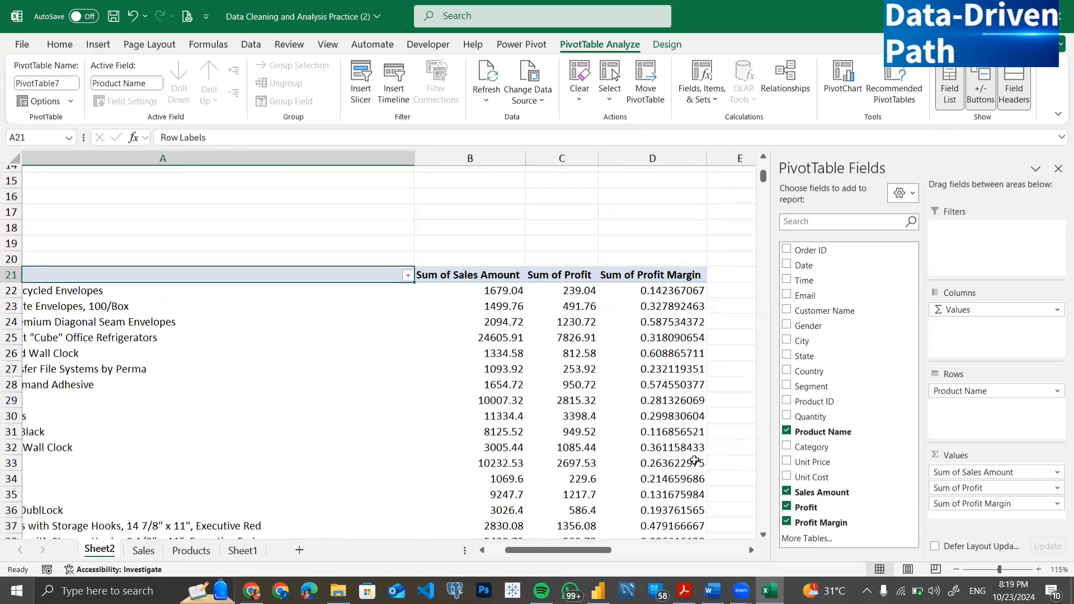
pyautogui.rightClick(694, 460)
pyautogui.press('Escape')
pyautogui.hscroll(-1, 472, 360)
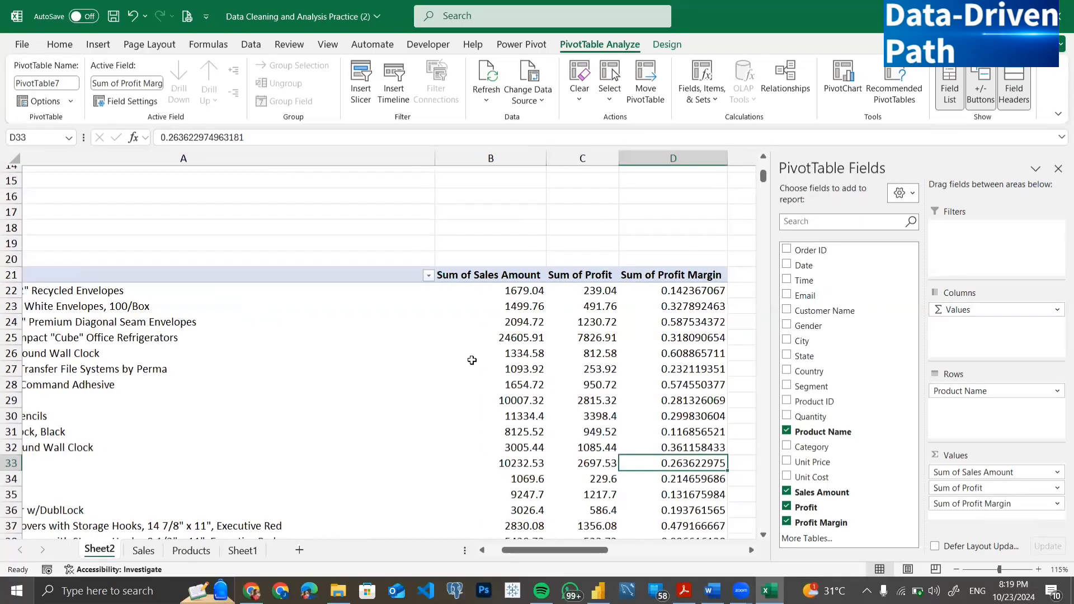
pyautogui.hscroll(-2, 472, 360)
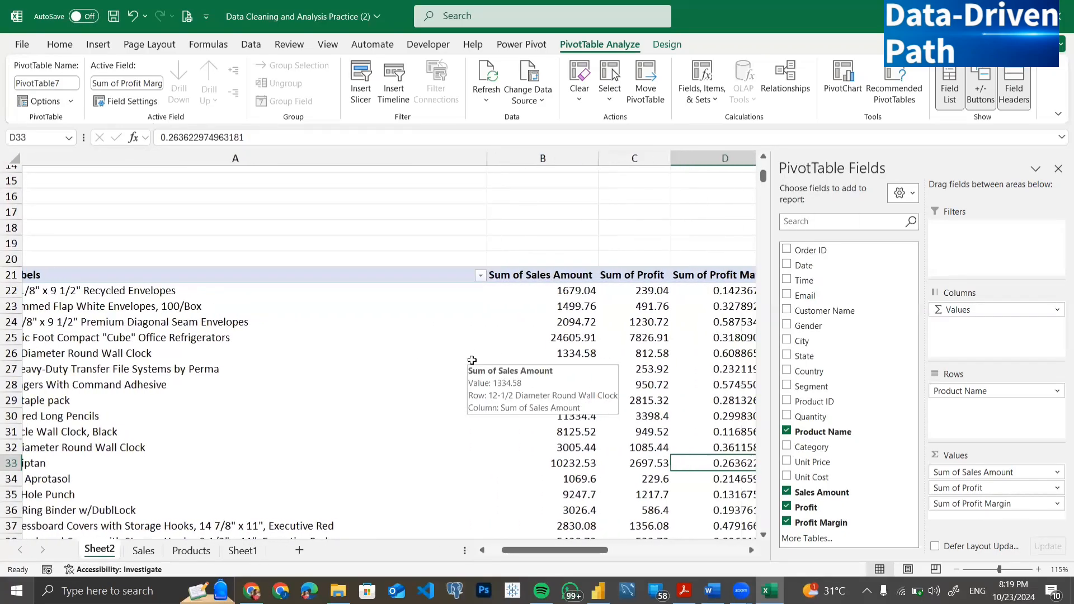
pyautogui.hscroll(3, 472, 360)
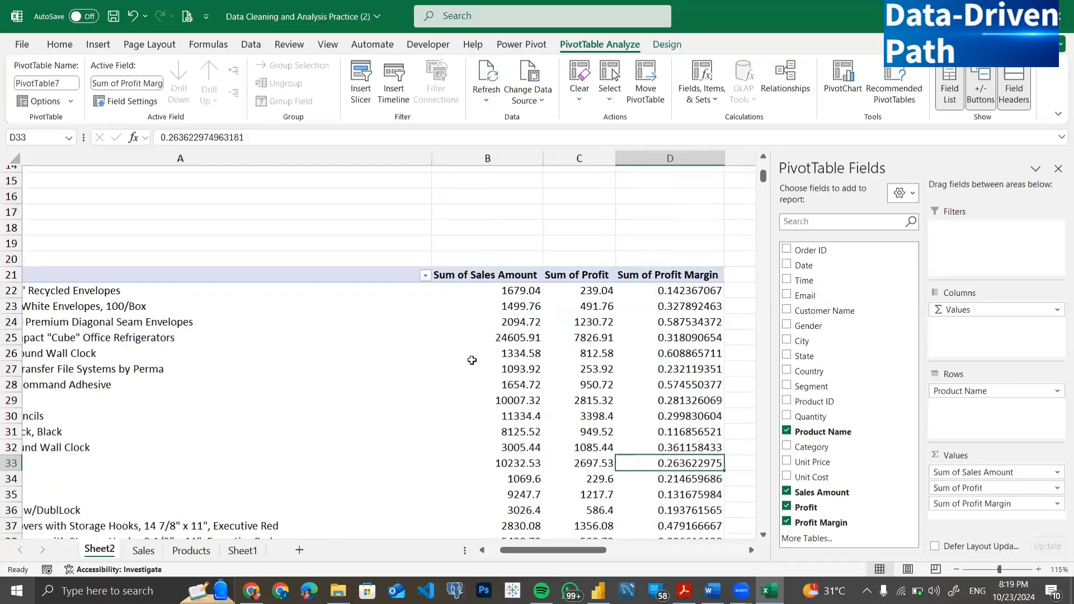
pyautogui.hscroll(1, 472, 359)
# - Rename the Sales Amount value field to Total Sales and format it as $ Currency with 2 decimal places
pyautogui.click(494, 279)
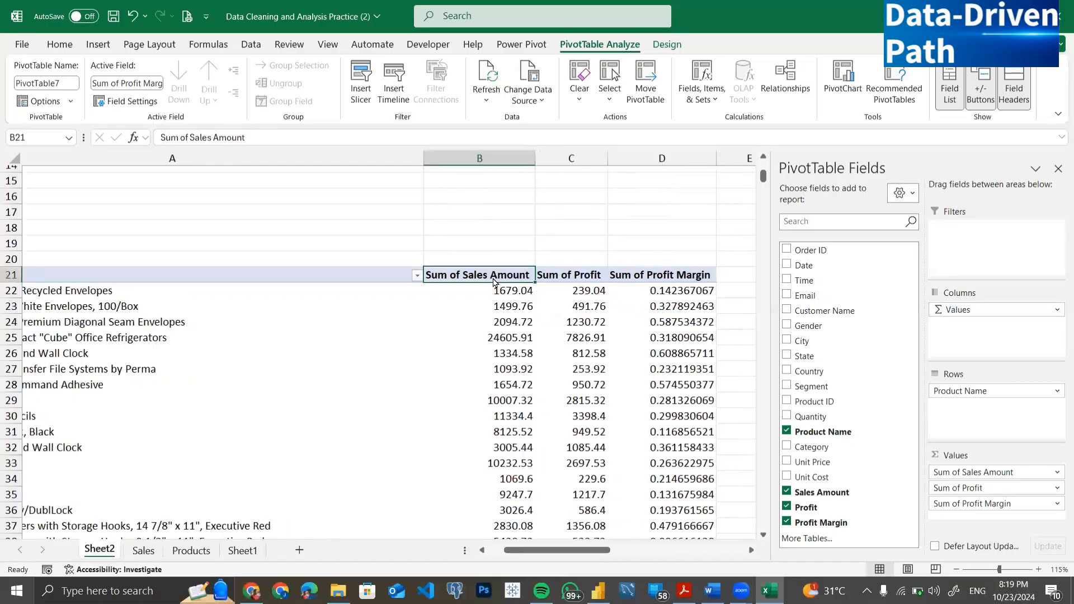
pyautogui.doubleClick(493, 280)
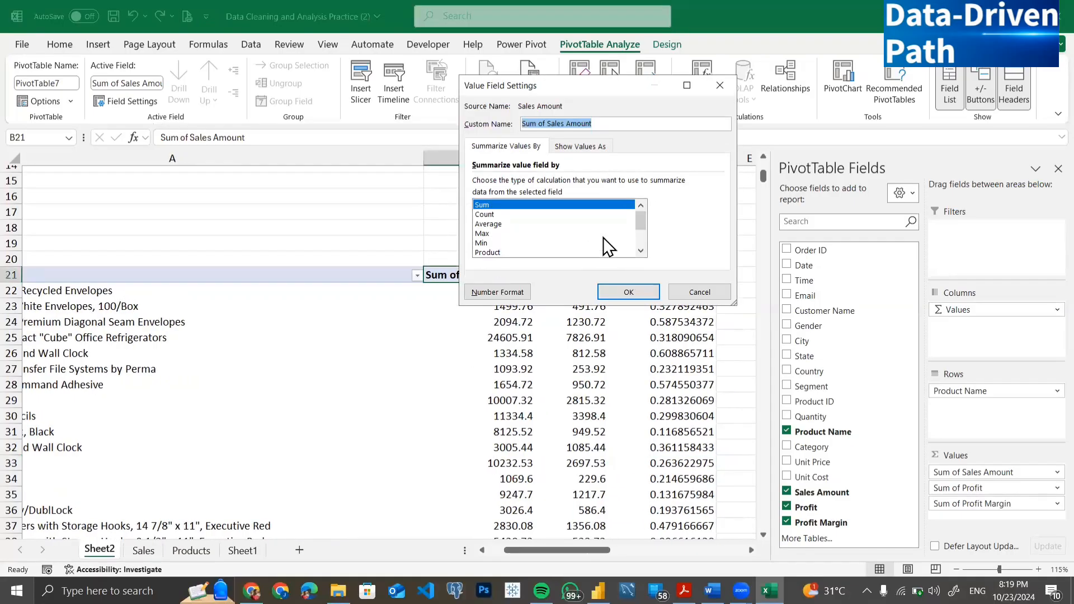
pyautogui.write('Tota')
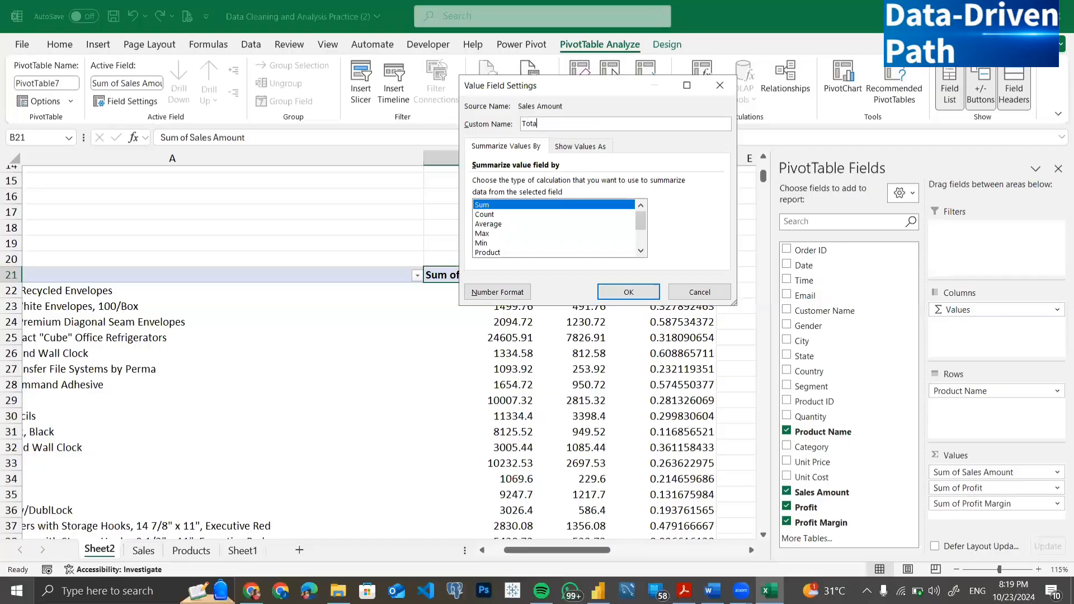
pyautogui.write('l Sales')
pyautogui.moveTo(638, 220); pyautogui.dragTo(637, 245)
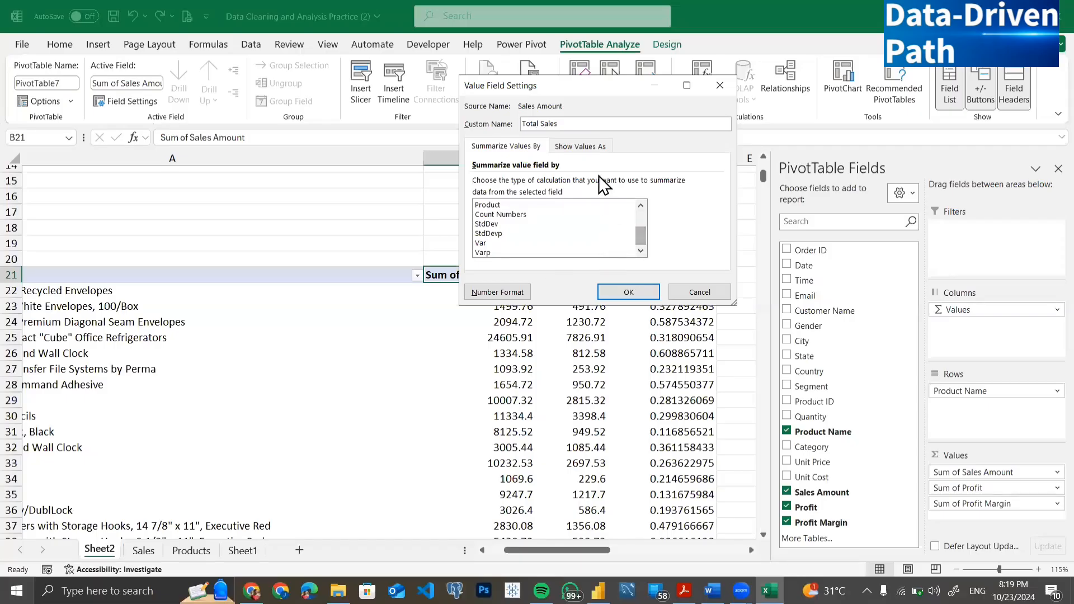
pyautogui.click(502, 293)
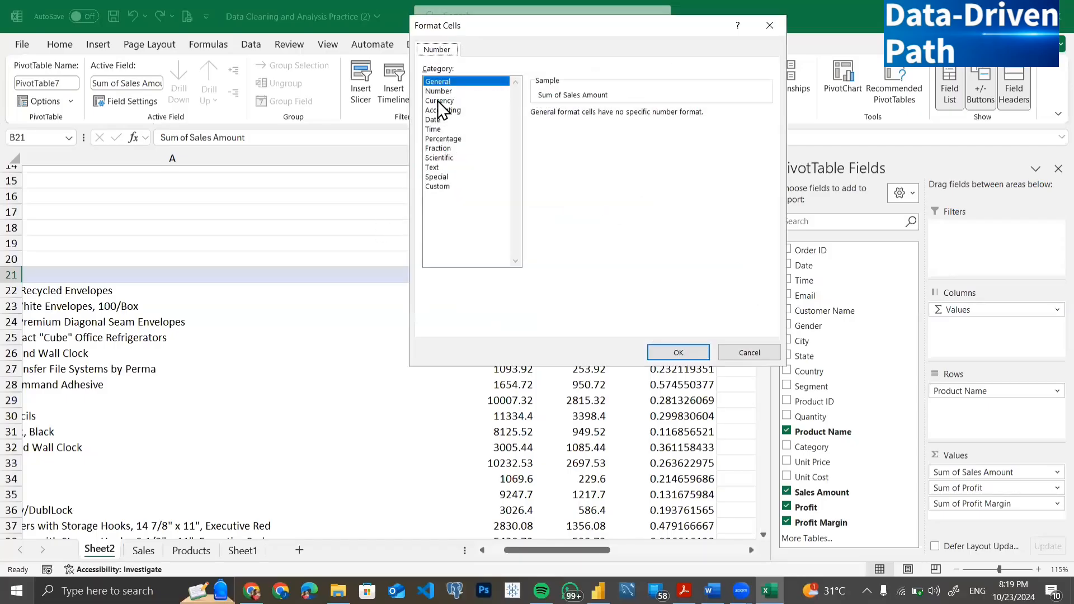
pyautogui.click(438, 101)
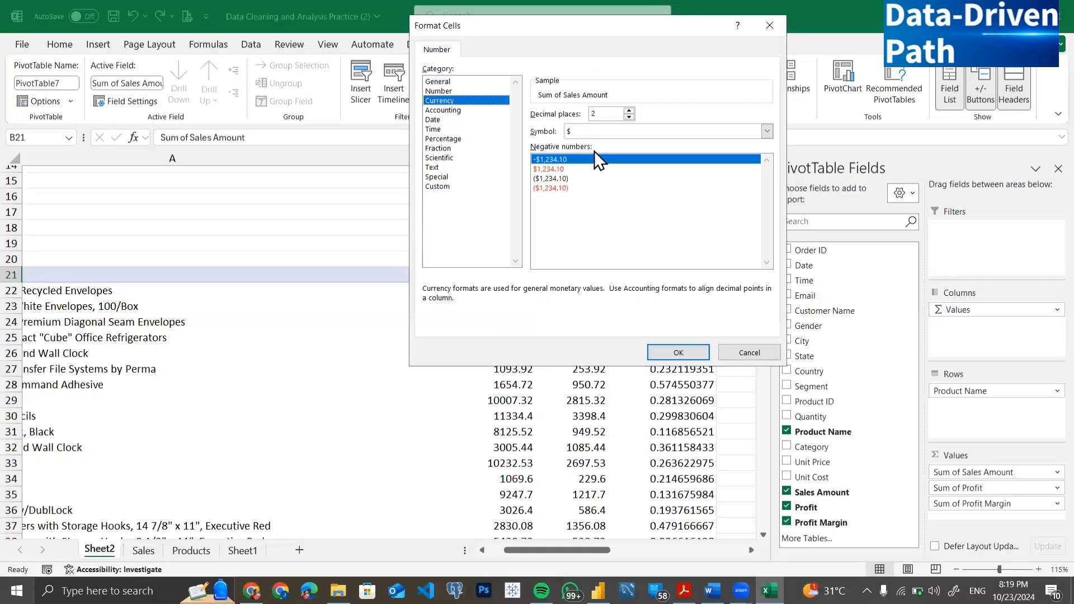
pyautogui.click(673, 346)
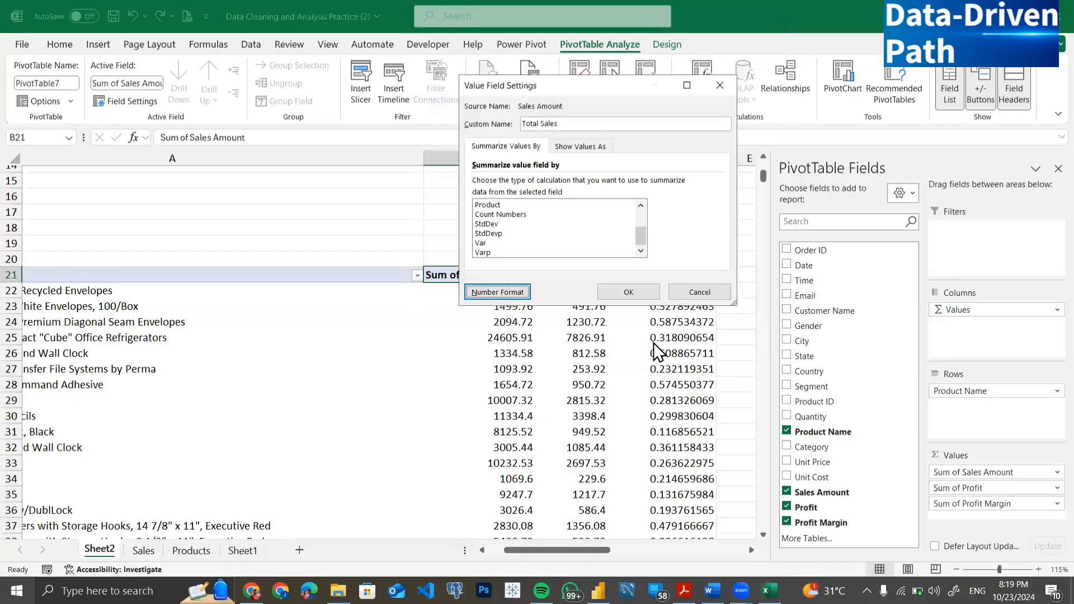
pyautogui.click(627, 291)
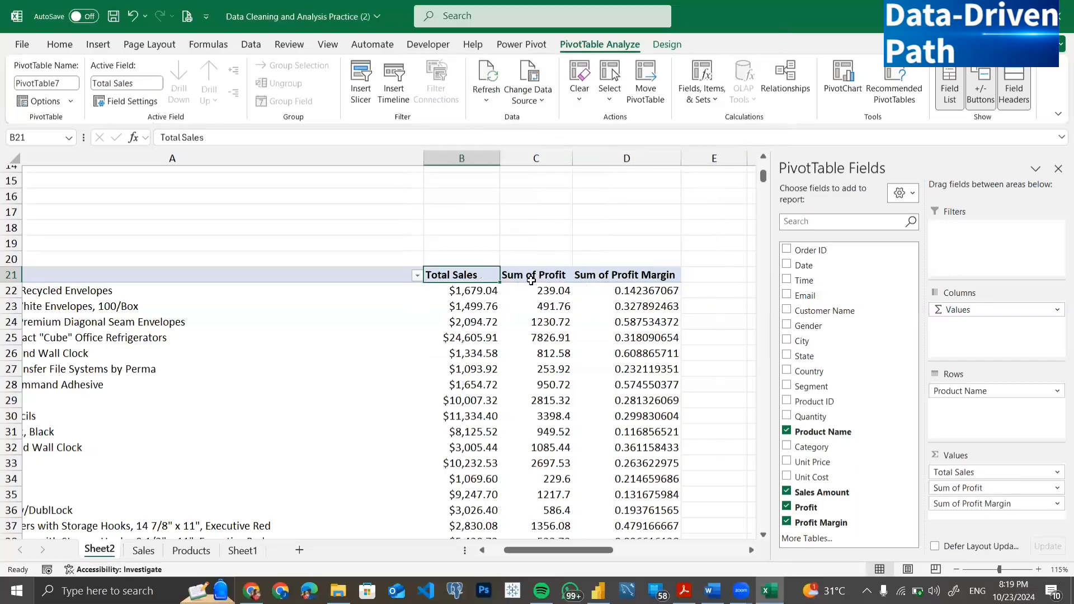
# - Rename the Profit value field to Total Profit and format it as $ Currency with 2 decimal places
pyautogui.doubleClick(531, 279)
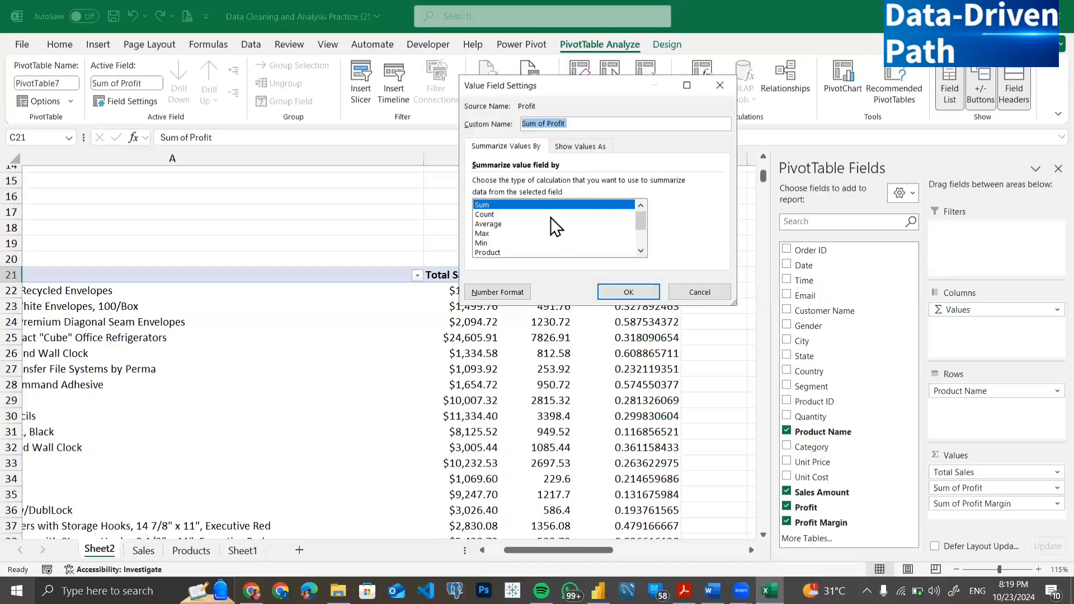
pyautogui.write('Pr')
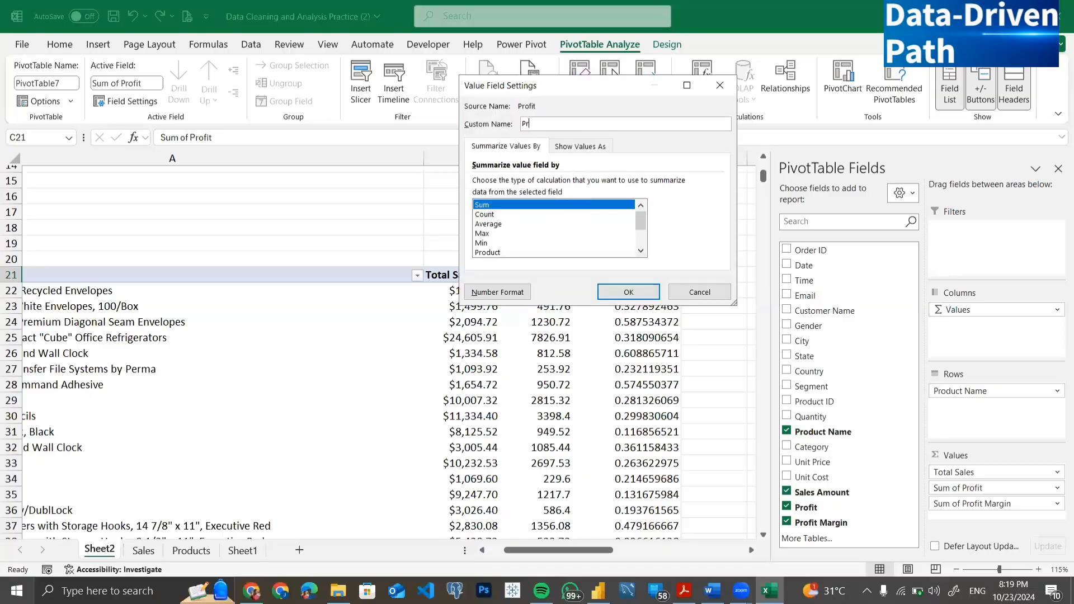
pyautogui.write('Total Profit')
pyautogui.click(519, 292)
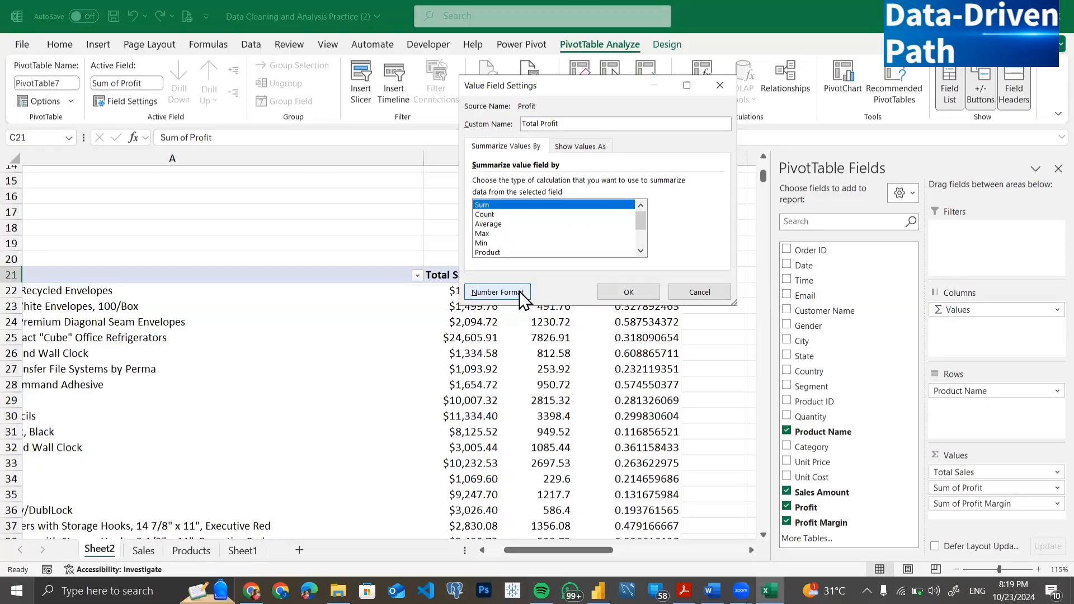
pyautogui.click(462, 99)
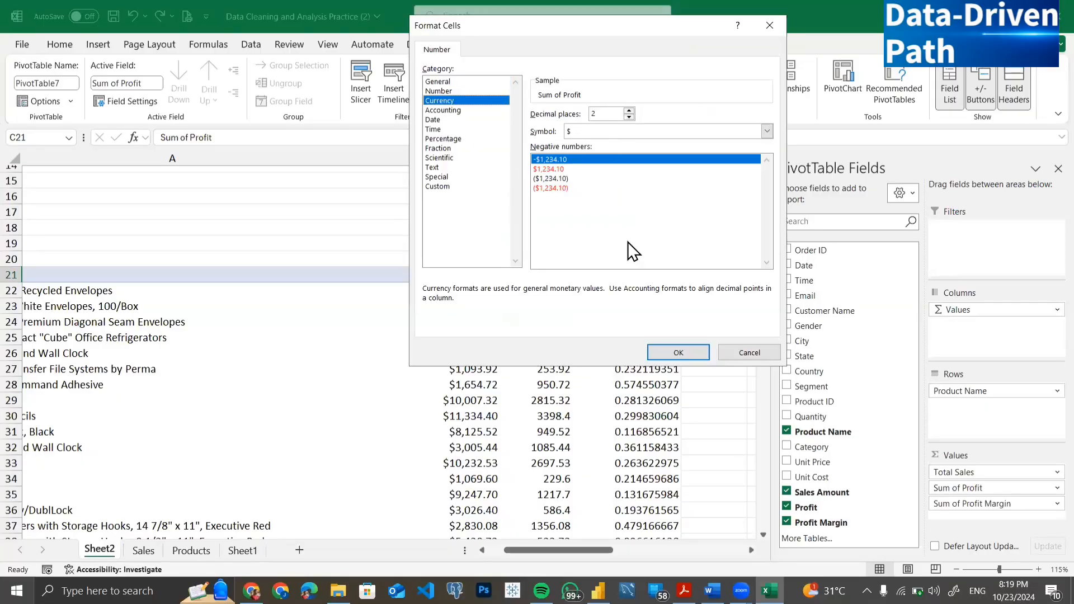
pyautogui.click(667, 351)
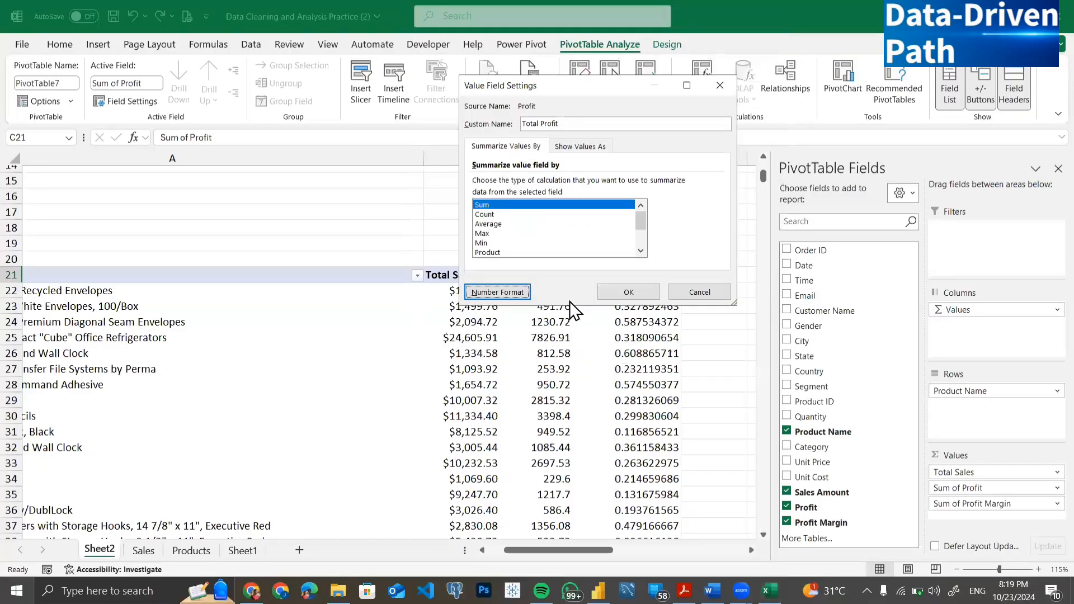
pyautogui.click(636, 298)
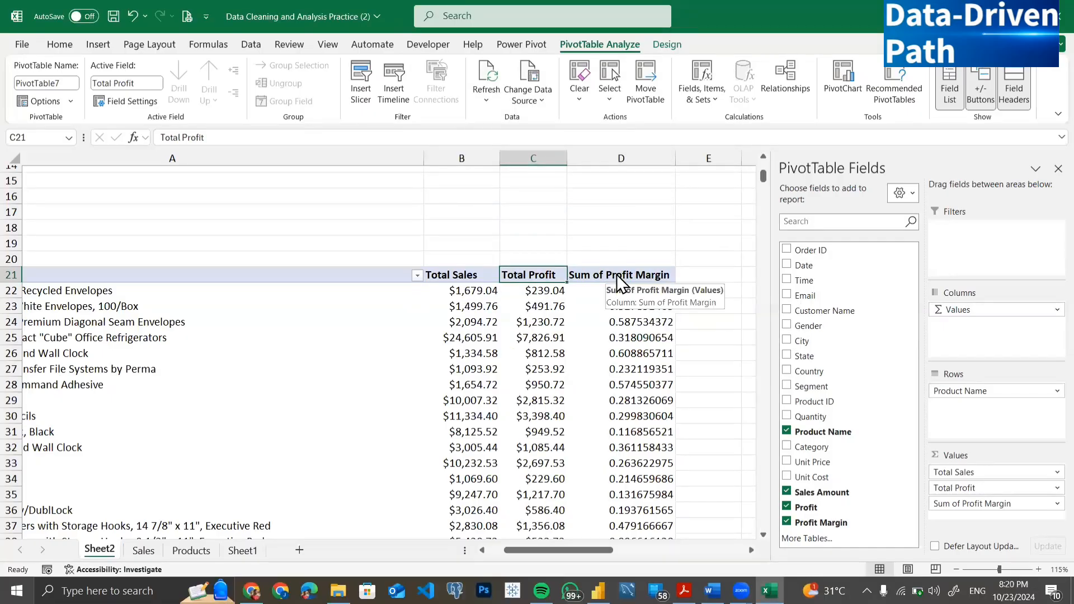
# - Rename the Profit Margin value field to Profit_margin and format it as Percentage with 2 decimal places
pyautogui.doubleClick(618, 275)
pyautogui.write('P')
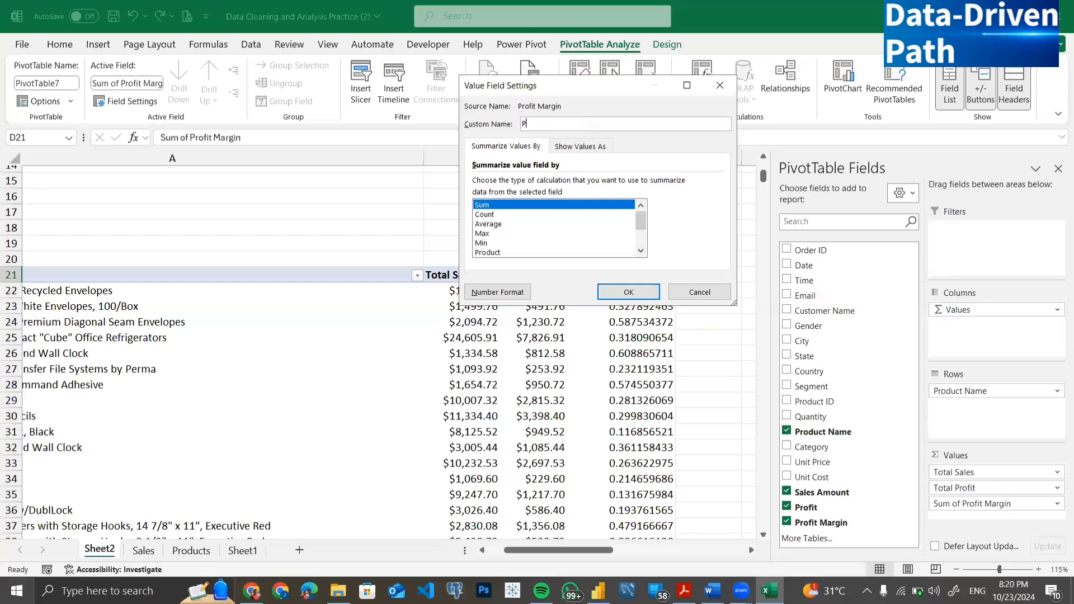
pyautogui.write('_margin')
pyautogui.click(506, 292)
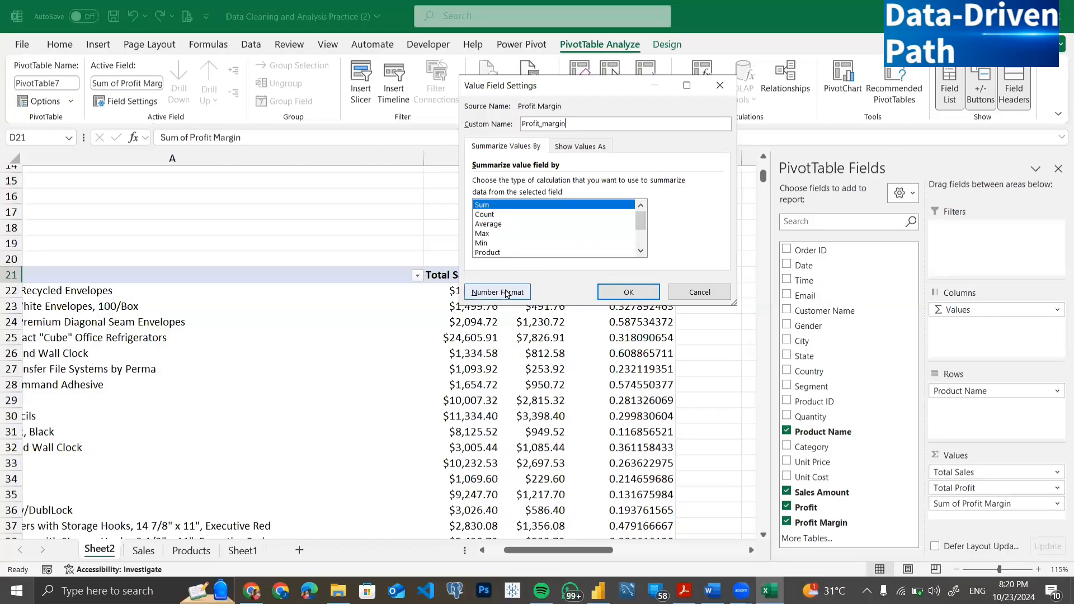
pyautogui.click(460, 139)
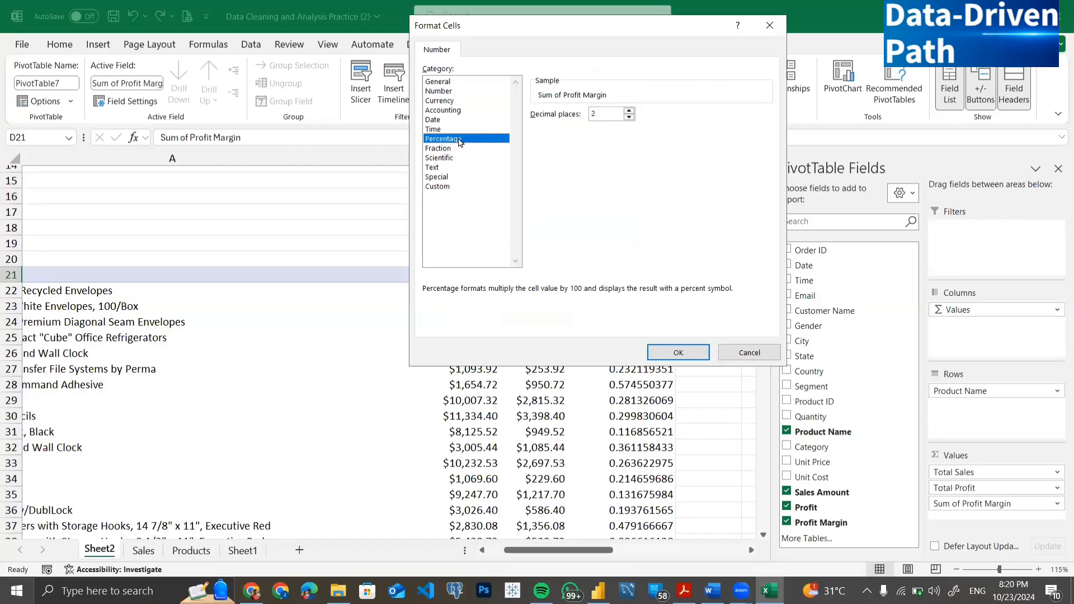
pyautogui.click(674, 353)
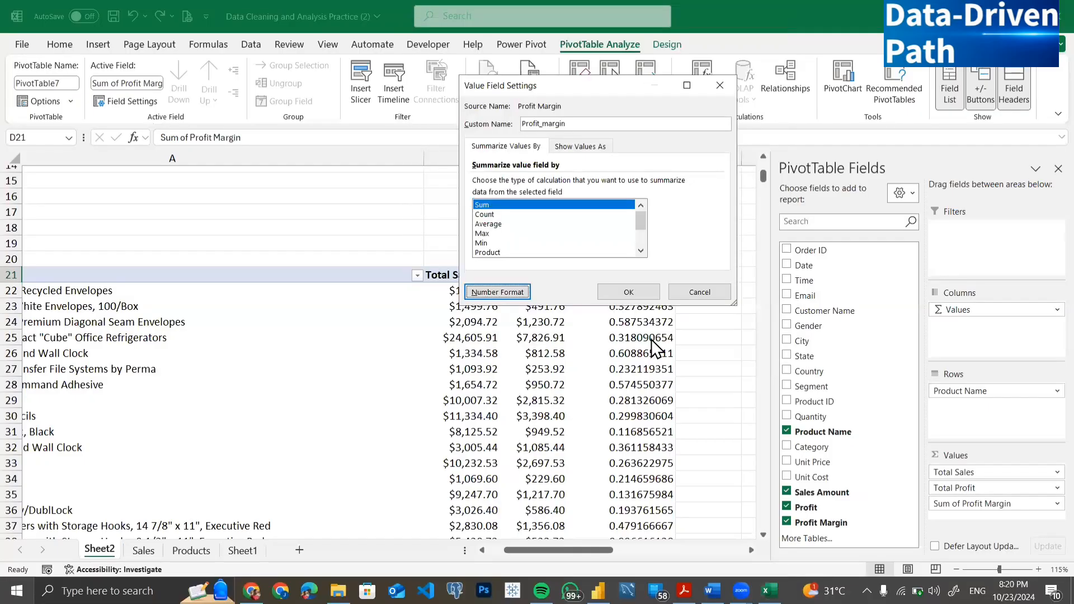
pyautogui.click(627, 291)
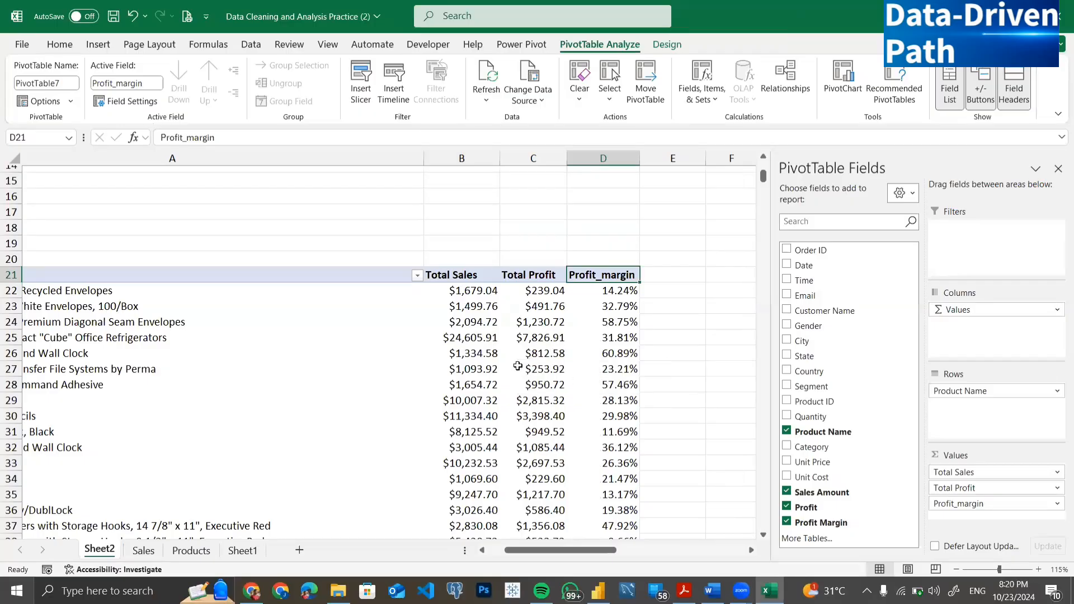
# - Filter the product names in the PivotTable to the top 25 items by Total Sales
pyautogui.hscroll(-4, 518, 369)
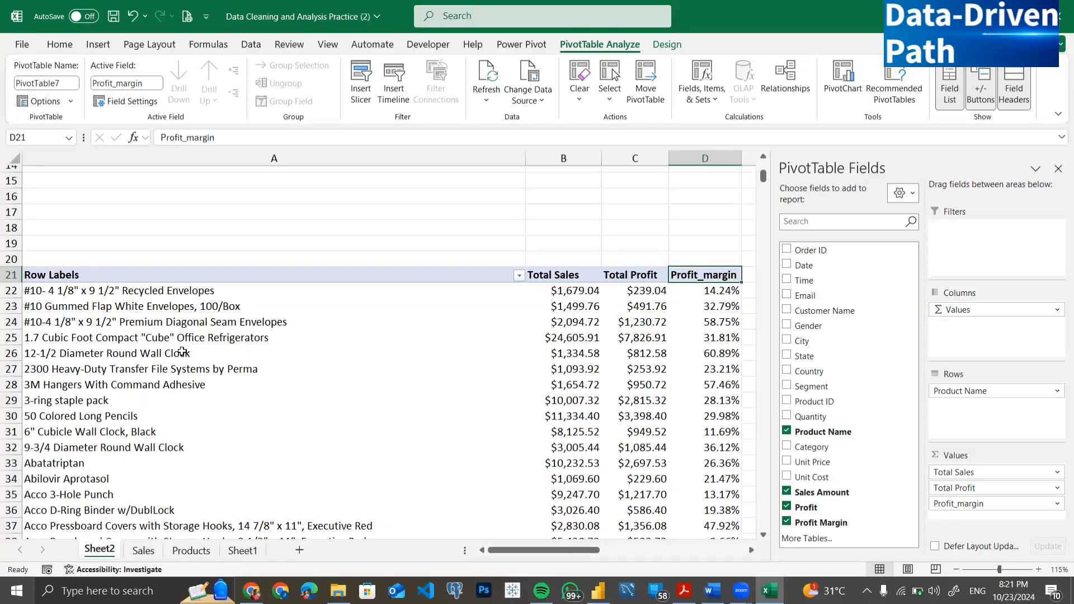
pyautogui.click(84, 415)
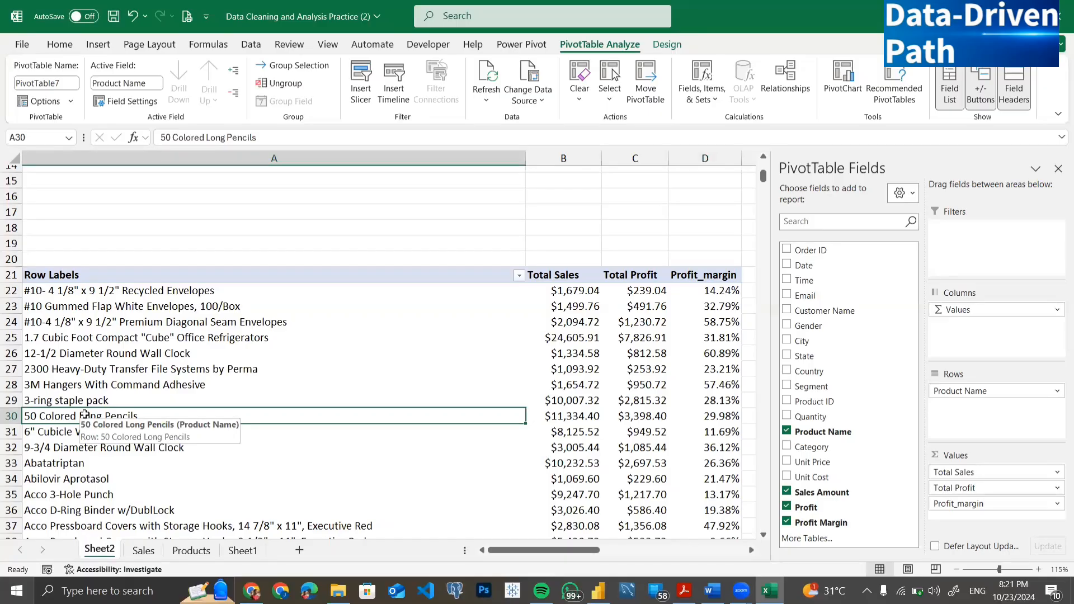
pyautogui.rightClick(85, 415)
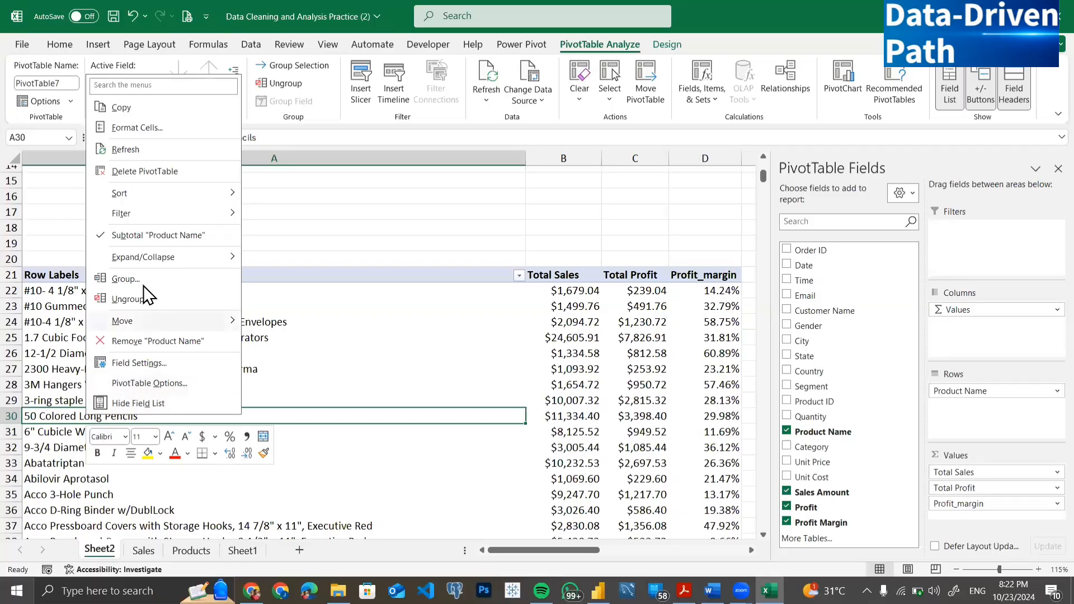
pyautogui.moveTo(181, 211)
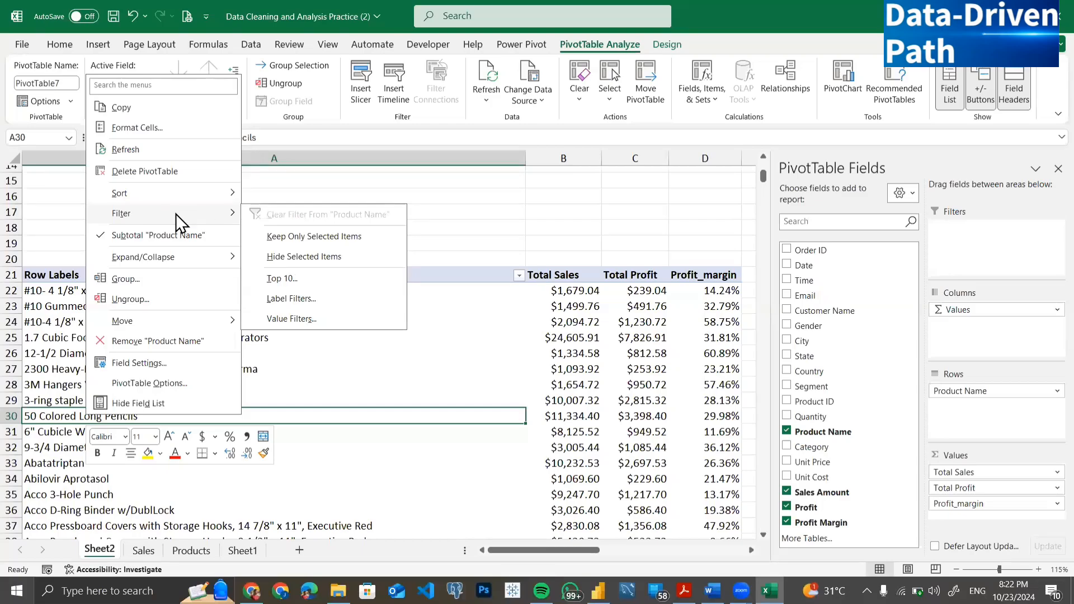
pyautogui.click(295, 278)
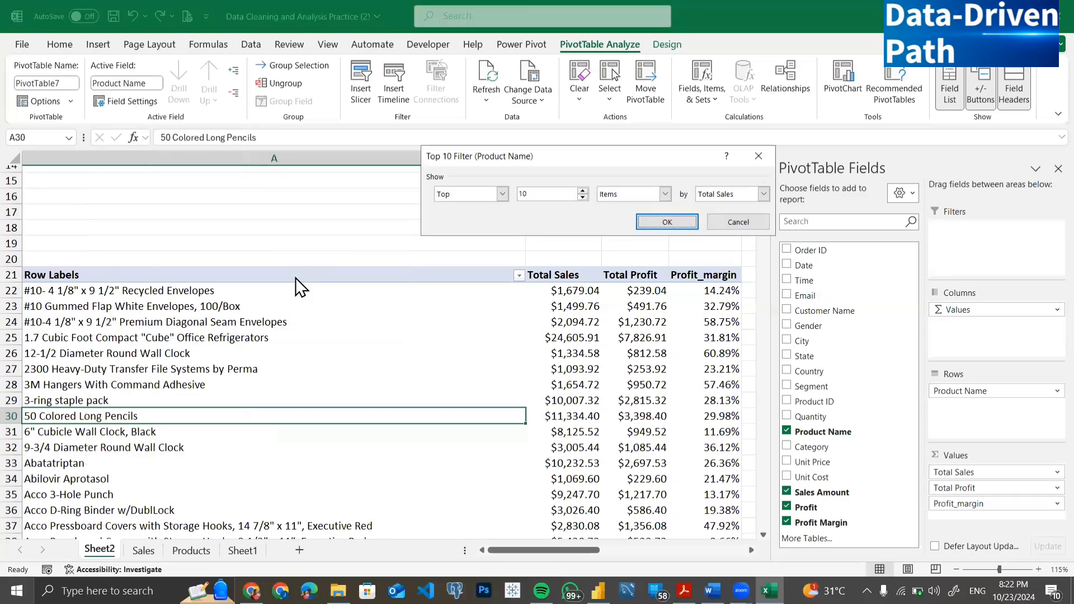
pyautogui.click(543, 194)
pyautogui.press('BackSpace')
pyautogui.press('BackSpace')
pyautogui.write('25')
pyautogui.click(763, 194)
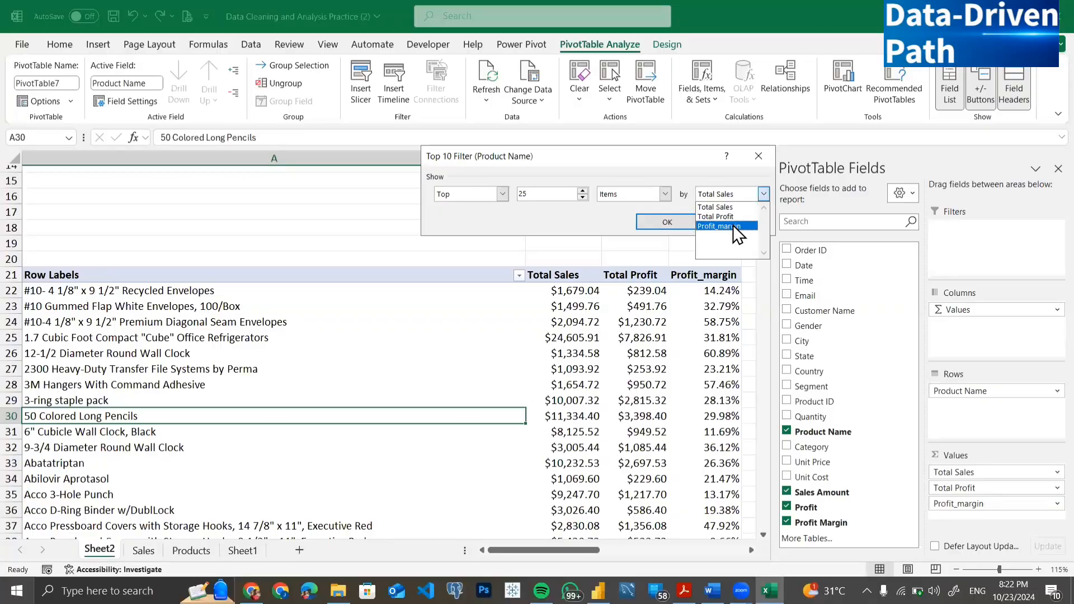
pyautogui.click(733, 207)
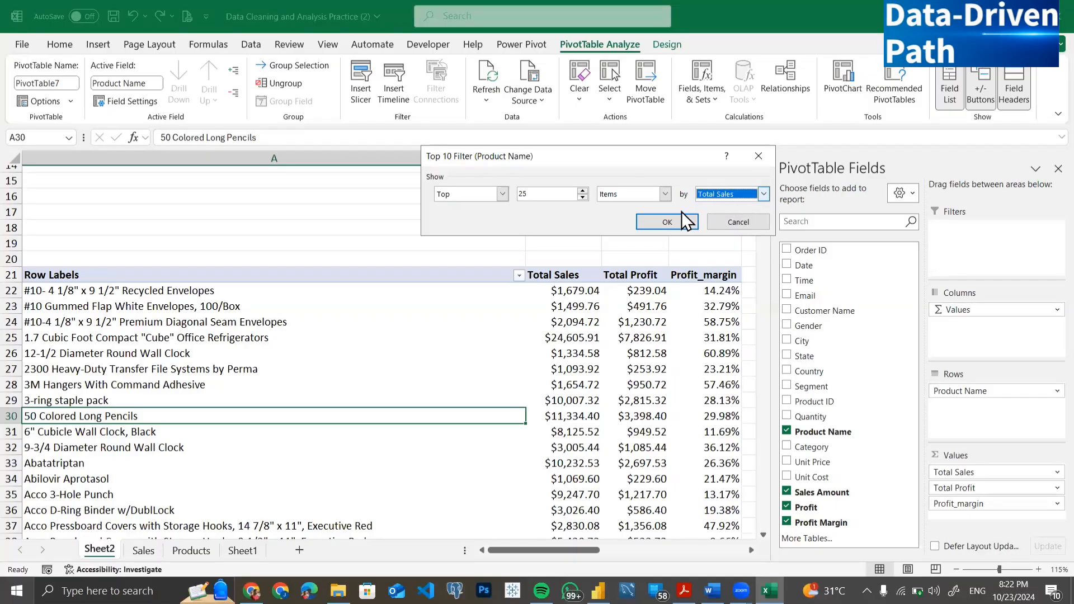
pyautogui.click(664, 222)
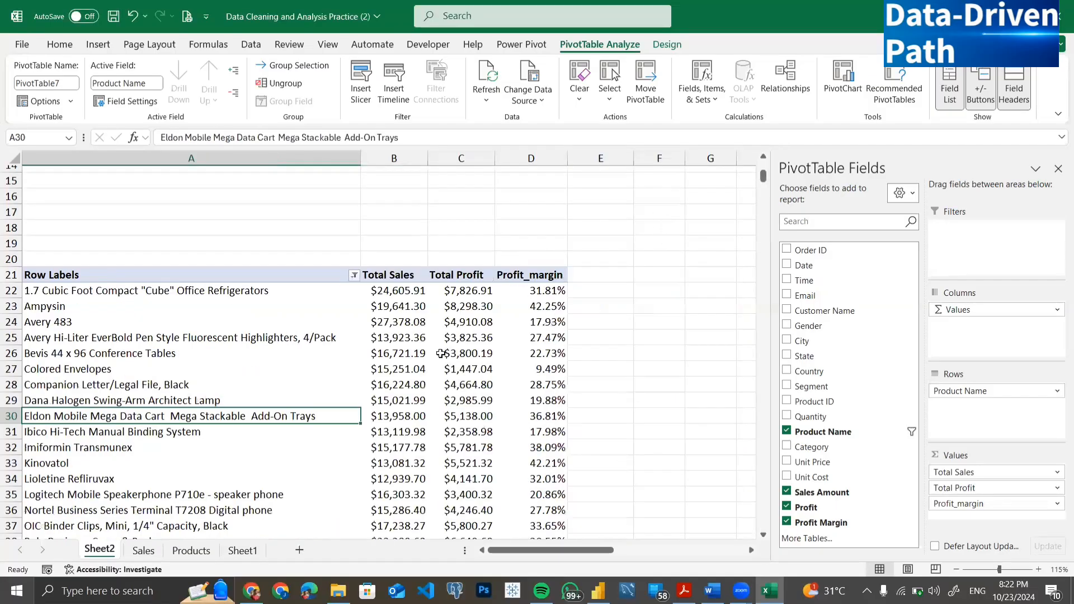
# - Look through the filtered product list from its header row down to the Grand Total
pyautogui.scroll(-5, 441, 353)
pyautogui.scroll(3, 441, 353)
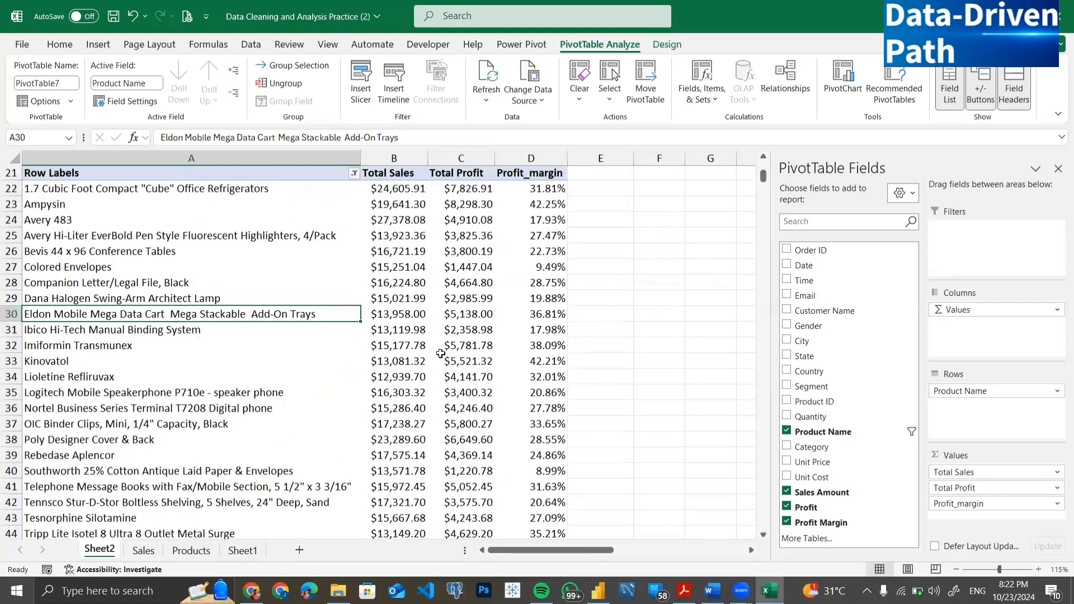
pyautogui.scroll(-1, 441, 353)
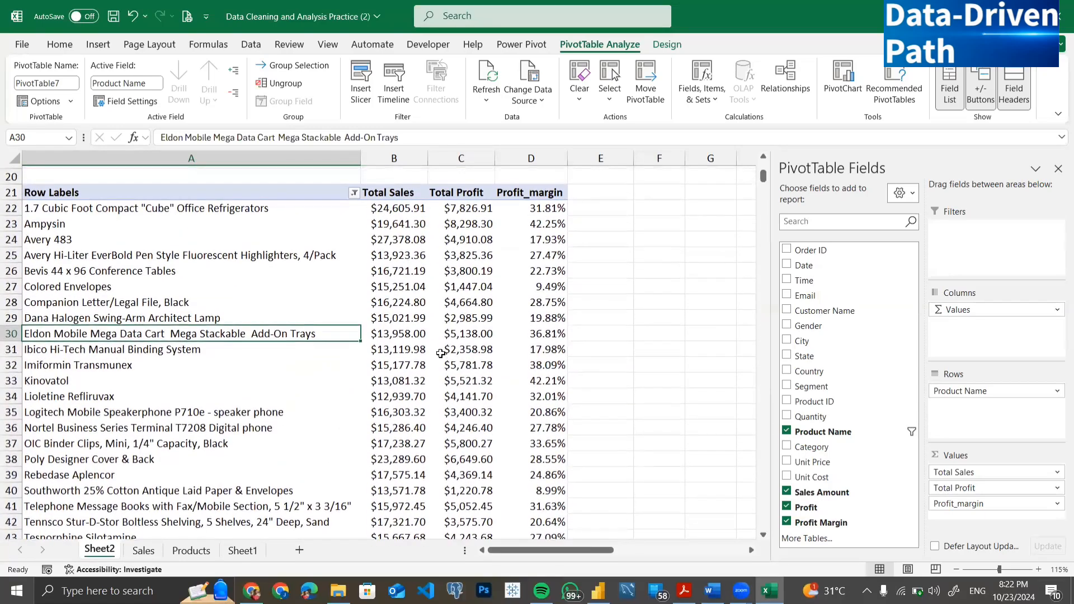
pyautogui.scroll(-2, 440, 353)
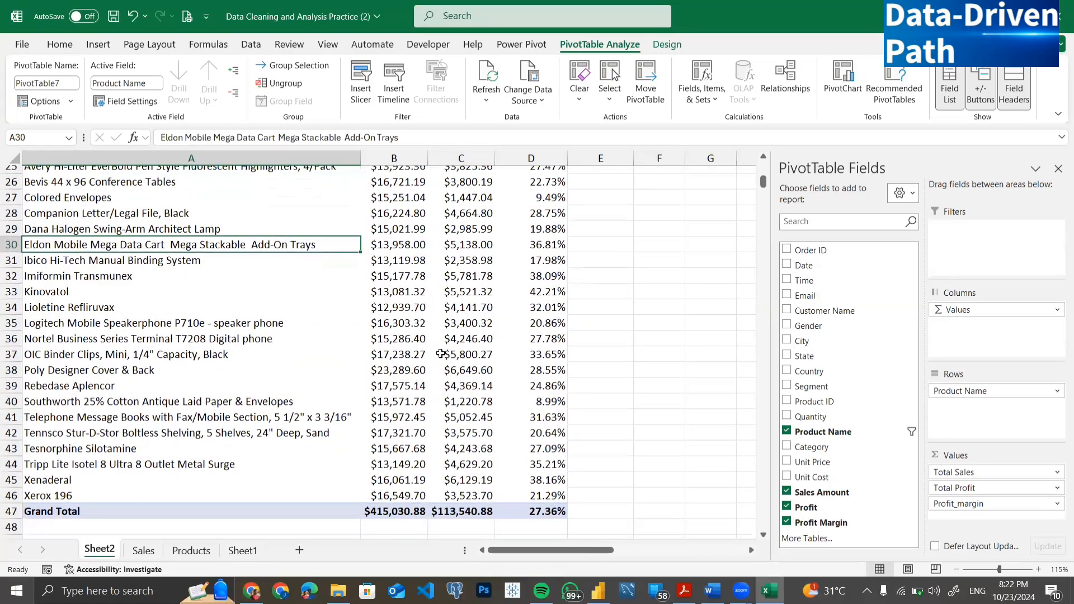
pyautogui.scroll(4, 440, 352)
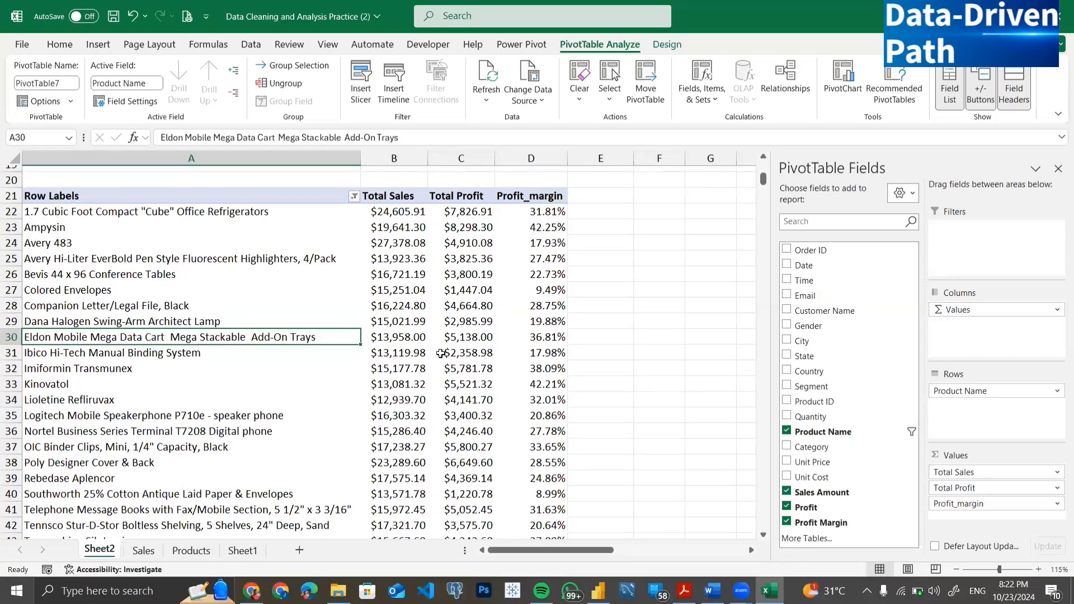
pyautogui.scroll(-2, 408, 343)
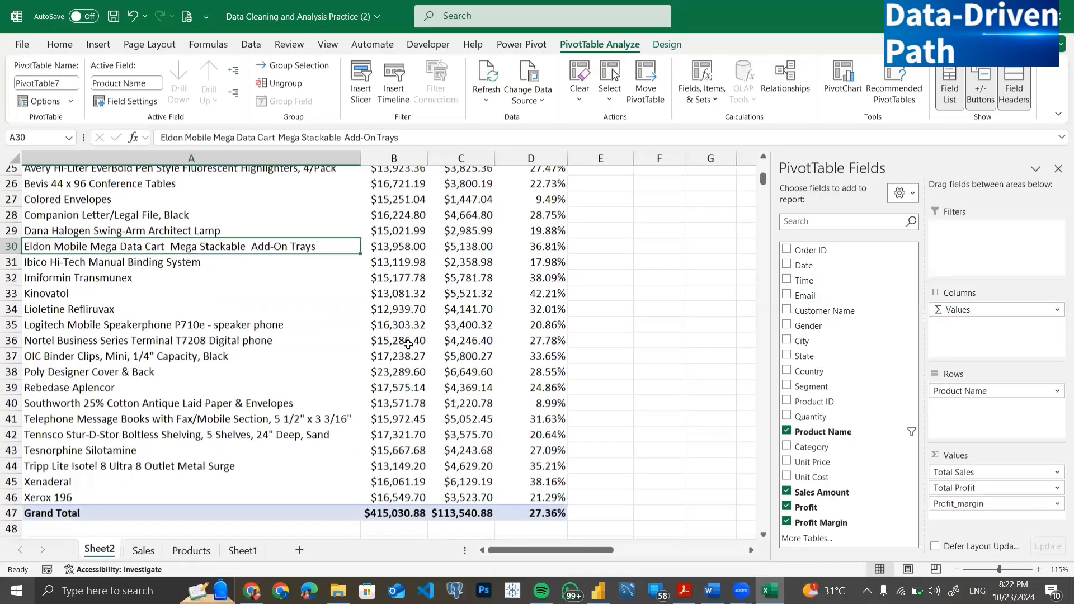
# - Sort the product PivotTable by Total Sales from largest to smallest
pyautogui.scroll(1, 407, 344)
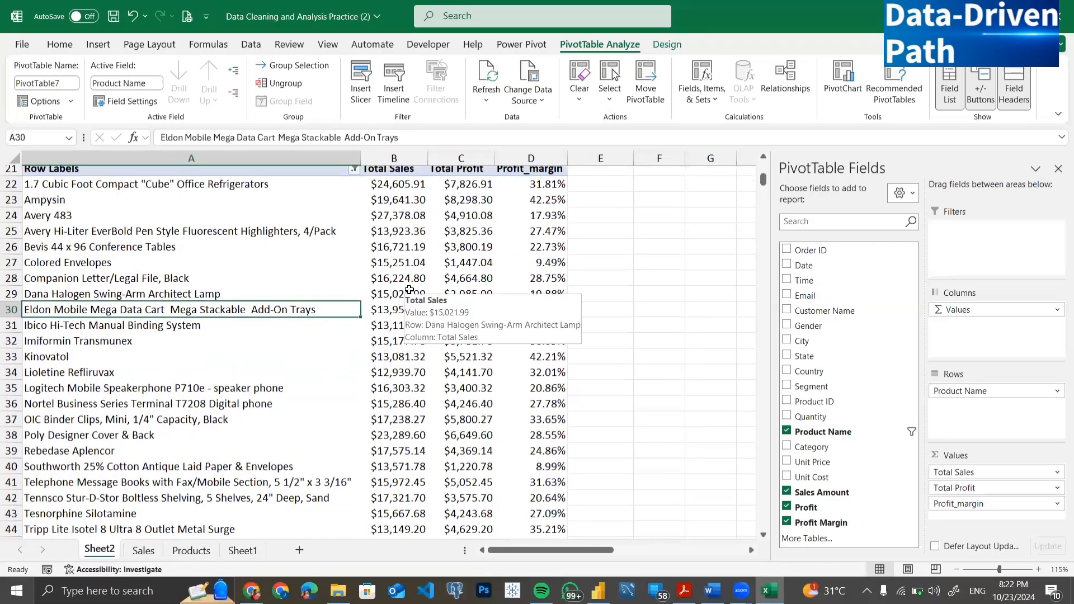
pyautogui.click(406, 244)
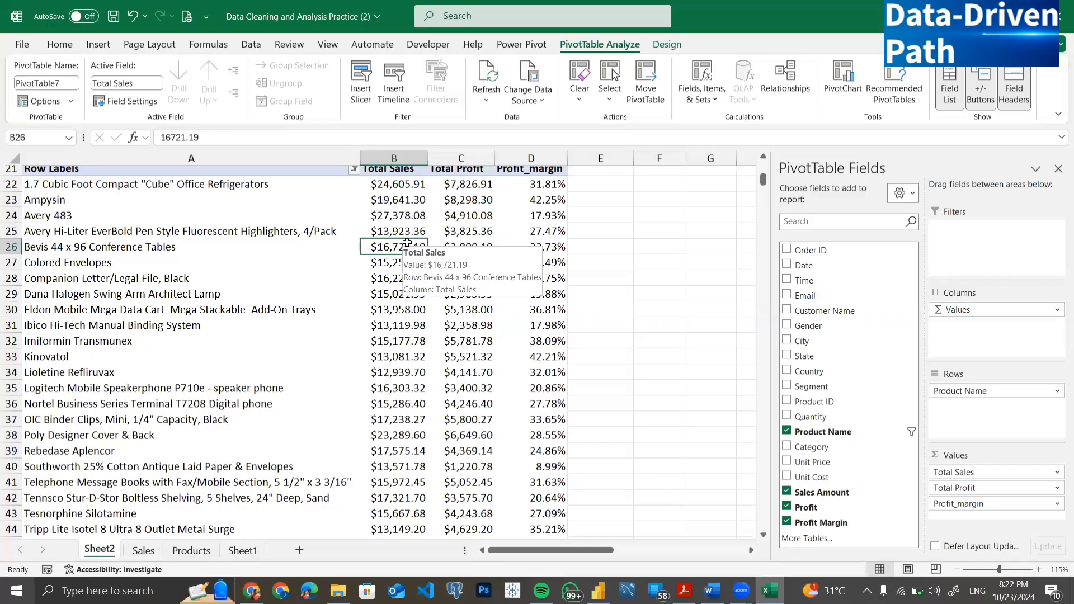
pyautogui.rightClick(406, 244)
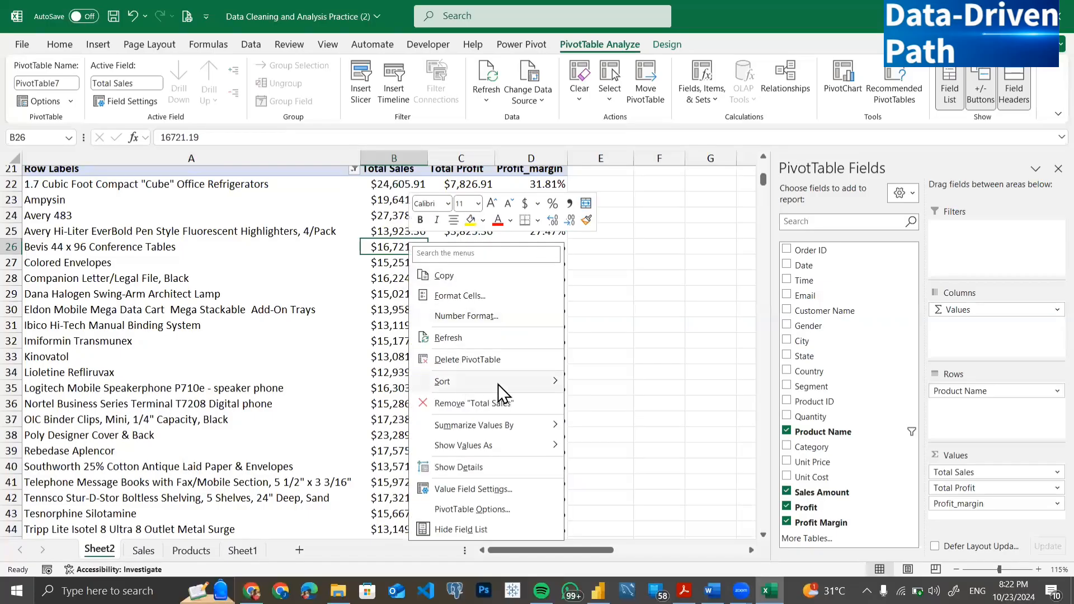
pyautogui.moveTo(498, 384)
pyautogui.click(607, 402)
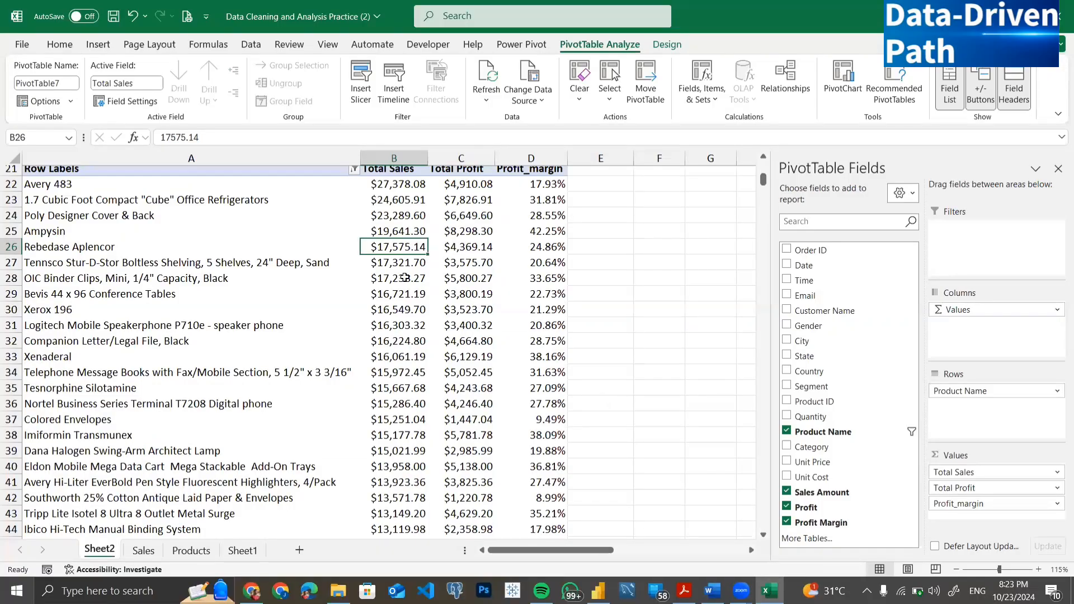
# - Review the sorted top products, checking Kinovatol's sales, profit and profit margin against the products at the head of the list
pyautogui.moveTo(405, 277)
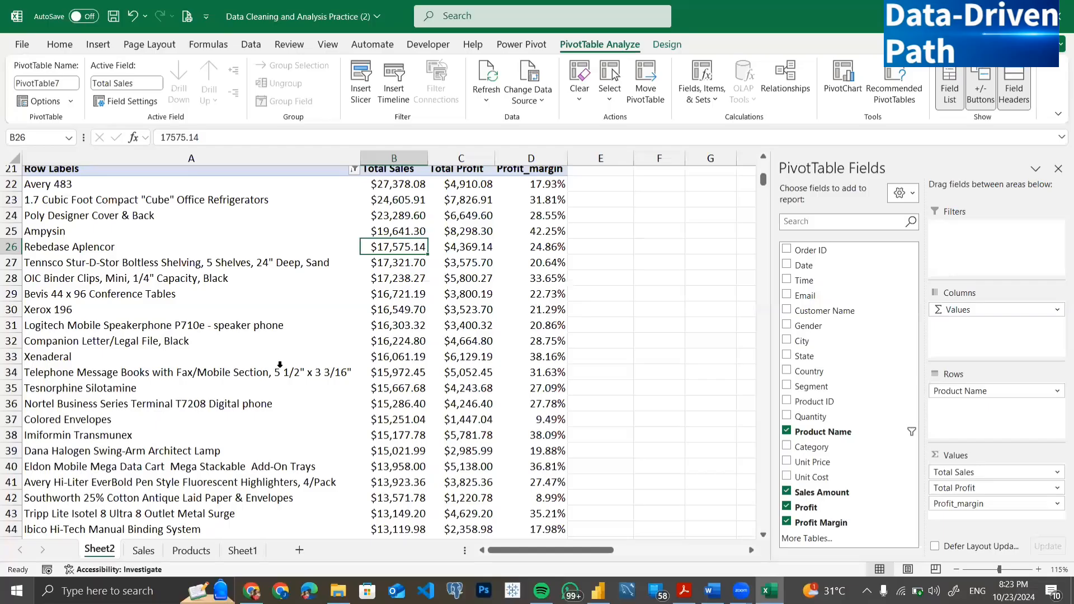
pyautogui.scroll(-2, 280, 364)
pyautogui.scroll(2, 280, 364)
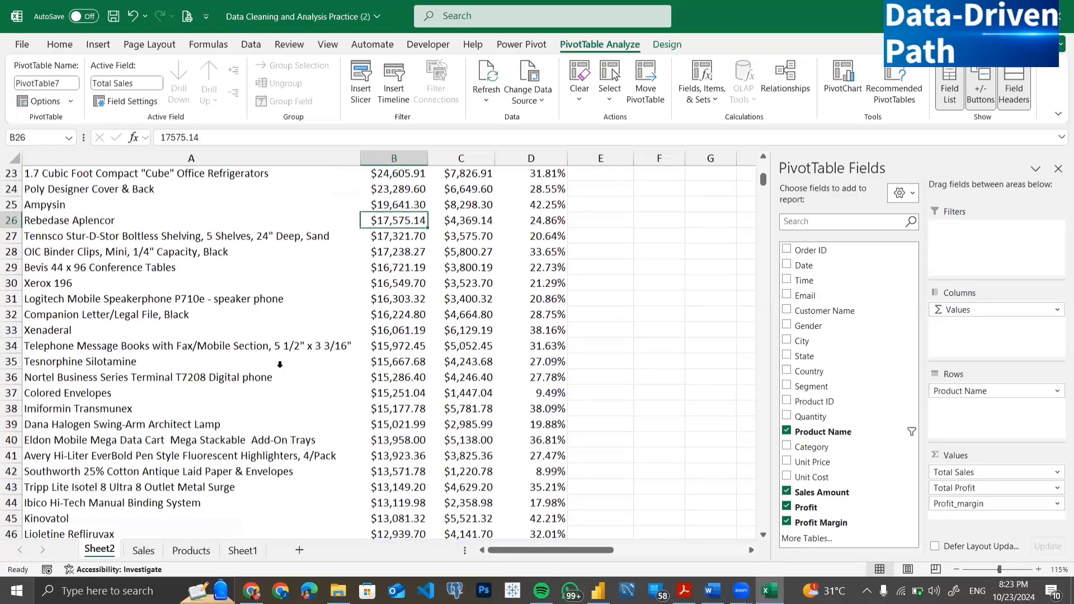
pyautogui.scroll(1, 280, 364)
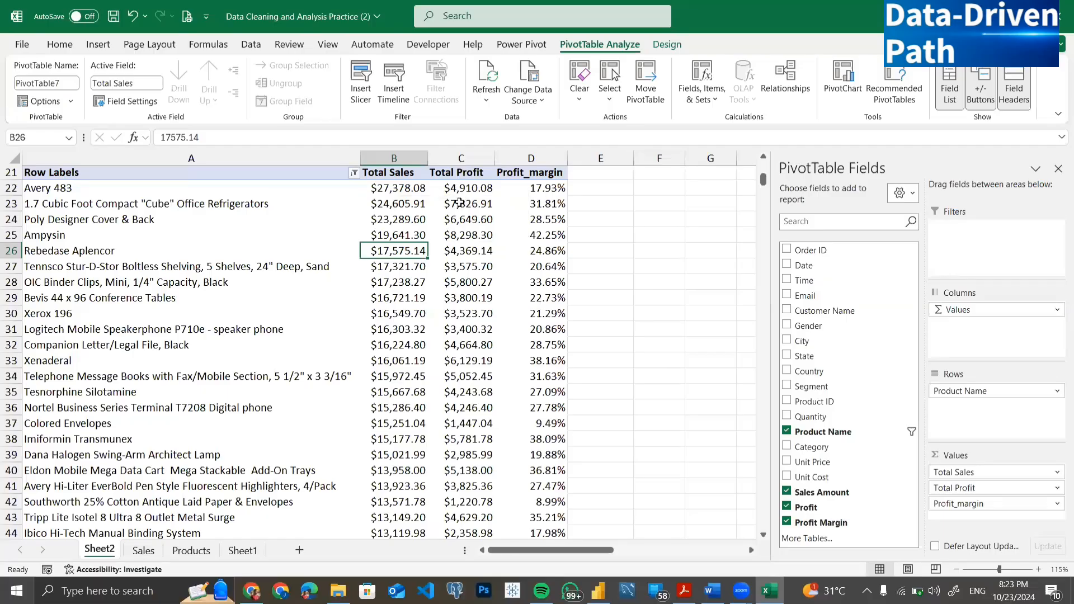
pyautogui.scroll(-2, 465, 271)
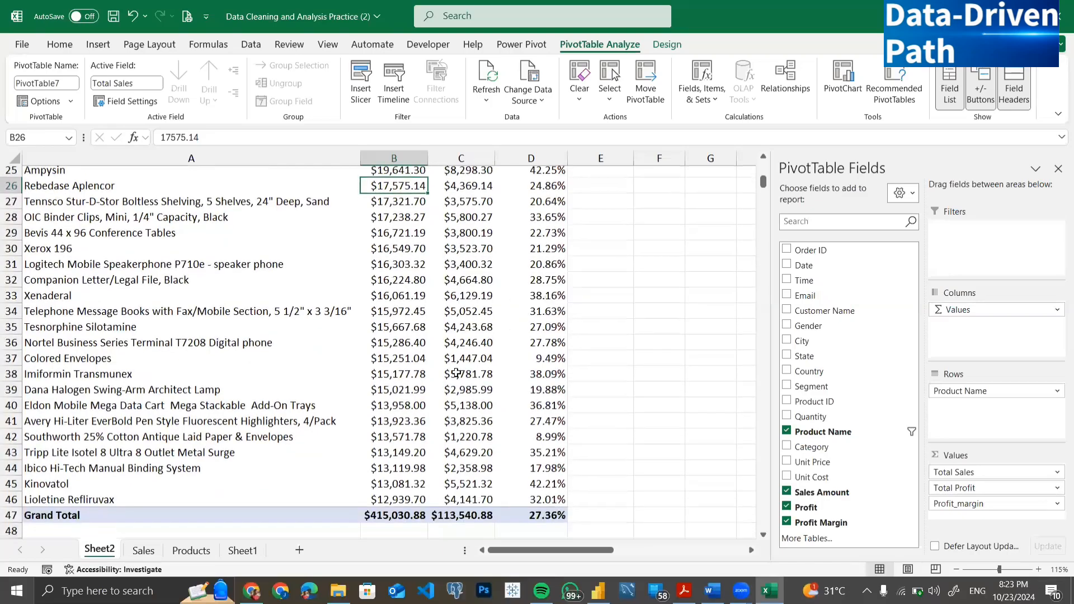
pyautogui.click(411, 484)
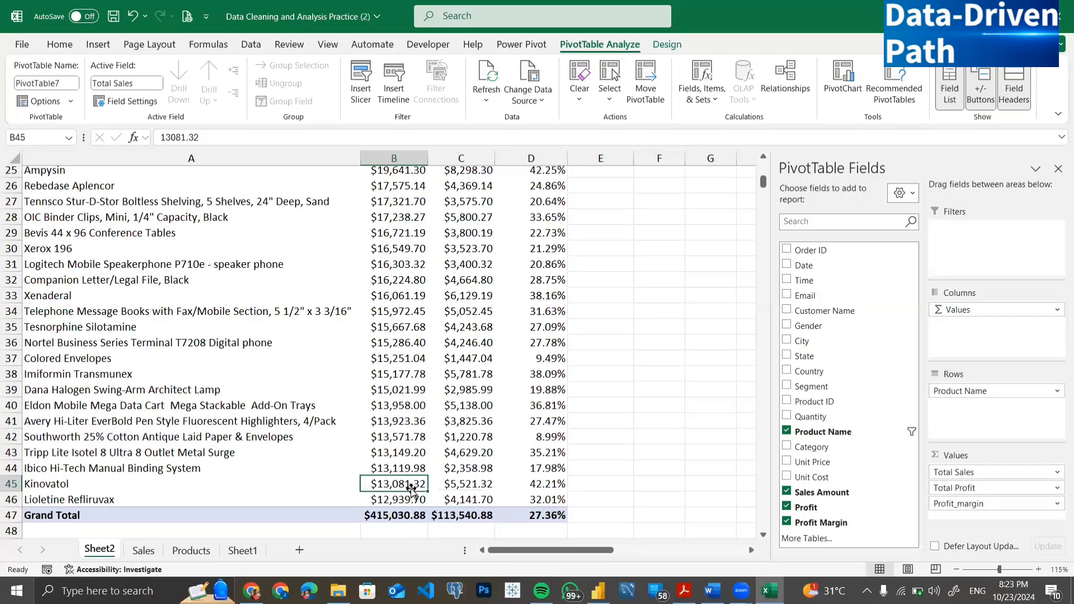
pyautogui.click(458, 485)
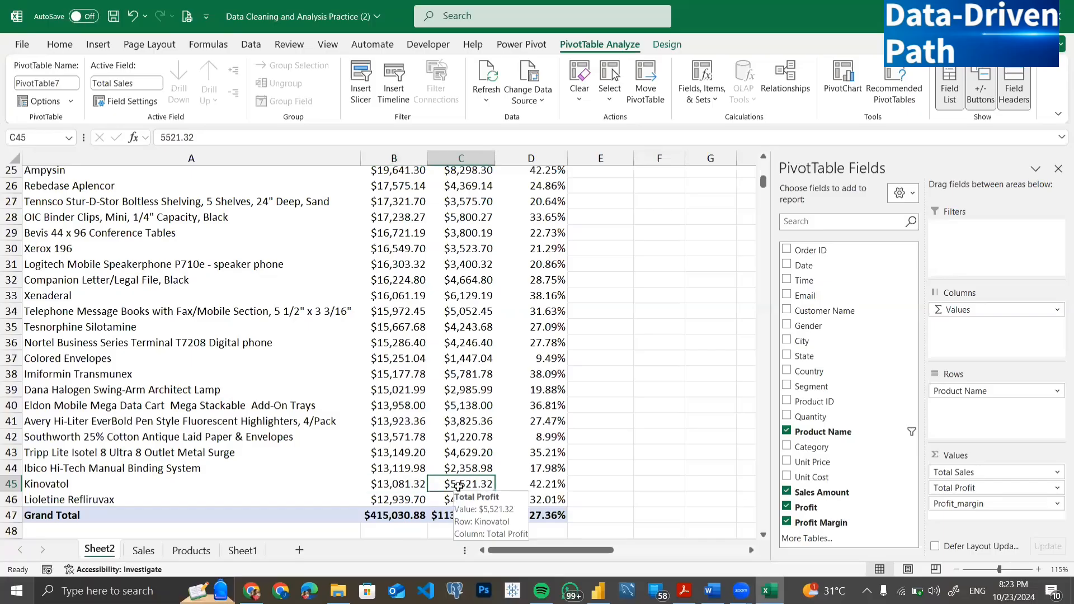
pyautogui.click(536, 480)
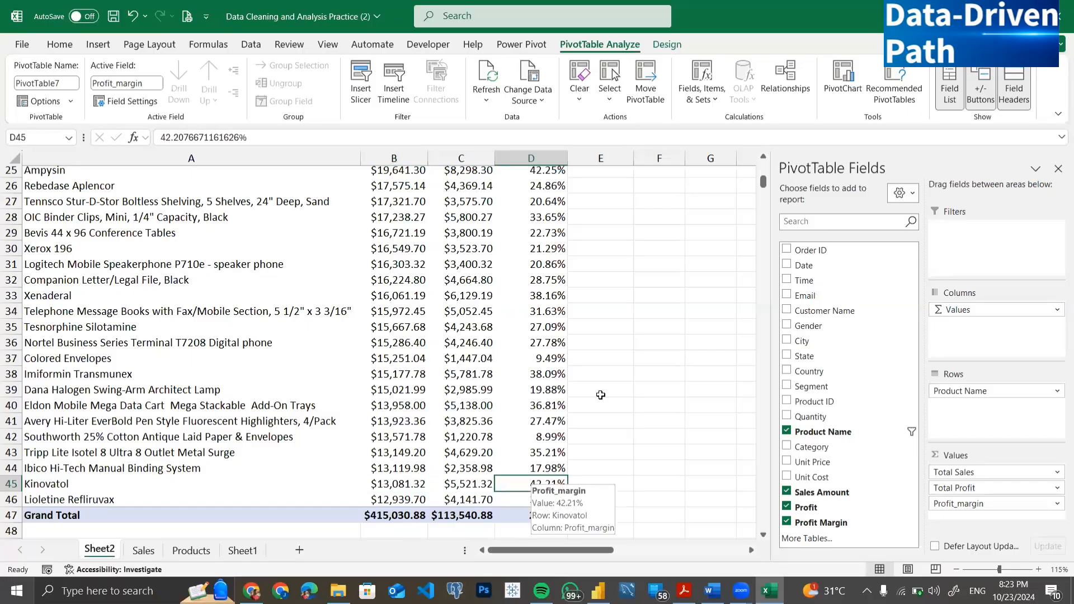
pyautogui.click(386, 484)
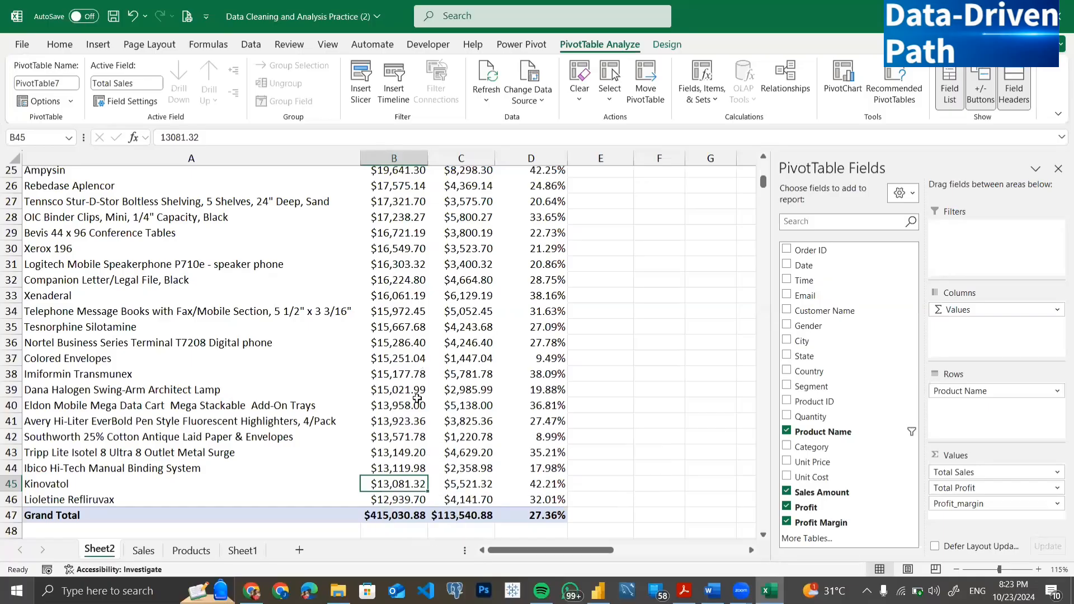
pyautogui.scroll(1, 417, 398)
pyautogui.scroll(2, 417, 398)
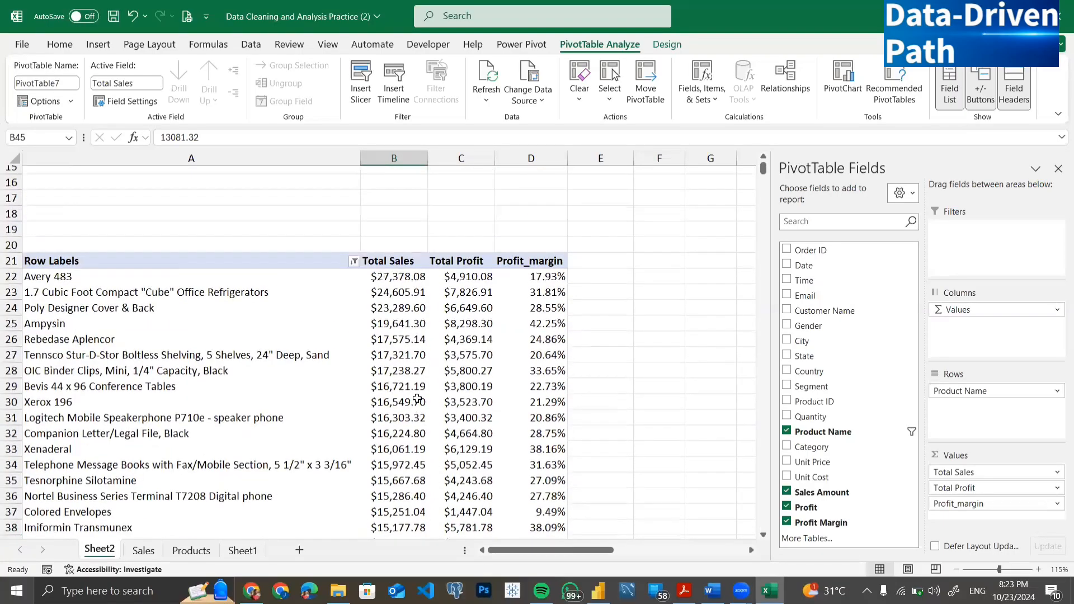
pyautogui.scroll(-2, 417, 399)
pyautogui.scroll(1, 417, 398)
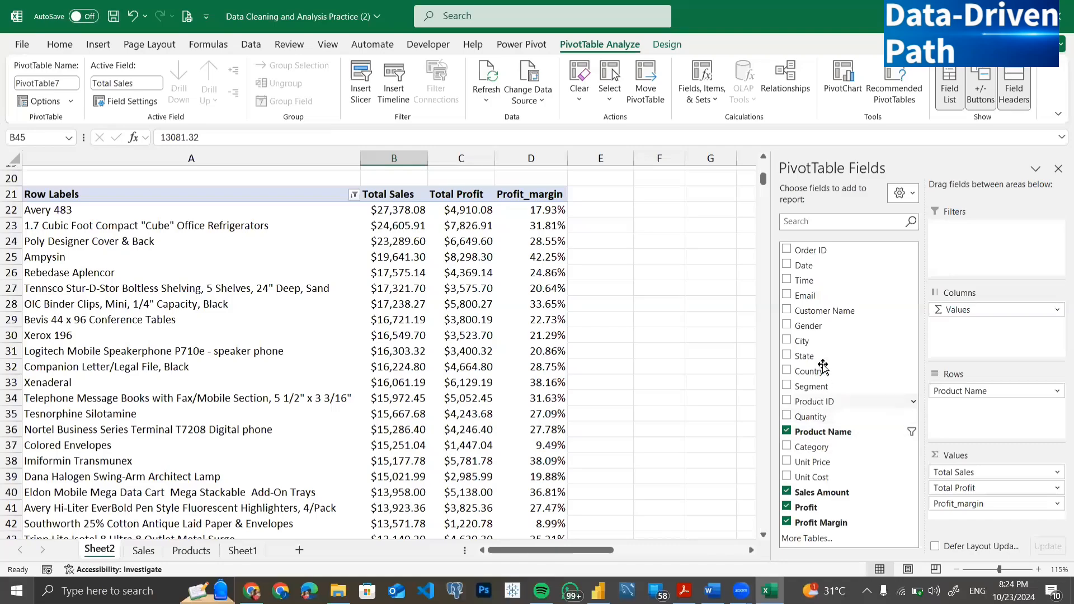
# - Add Quantity to the PivotTable values ahead of Total Sales and compare quantity with sales for Kinovatol and Avery 483
pyautogui.moveTo(819, 423); pyautogui.dragTo(982, 481)
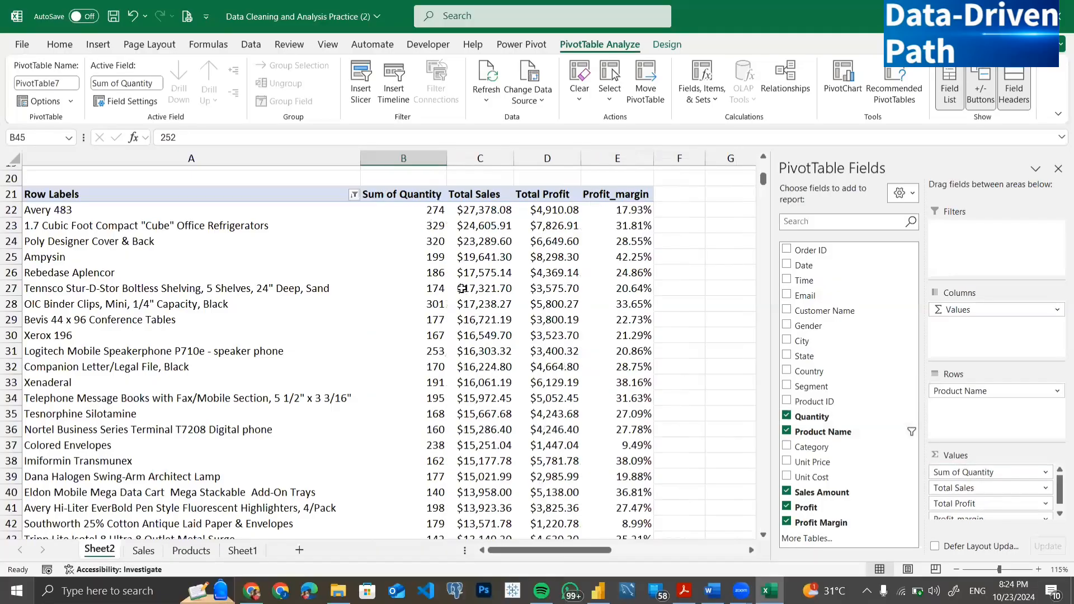
pyautogui.scroll(-3, 417, 333)
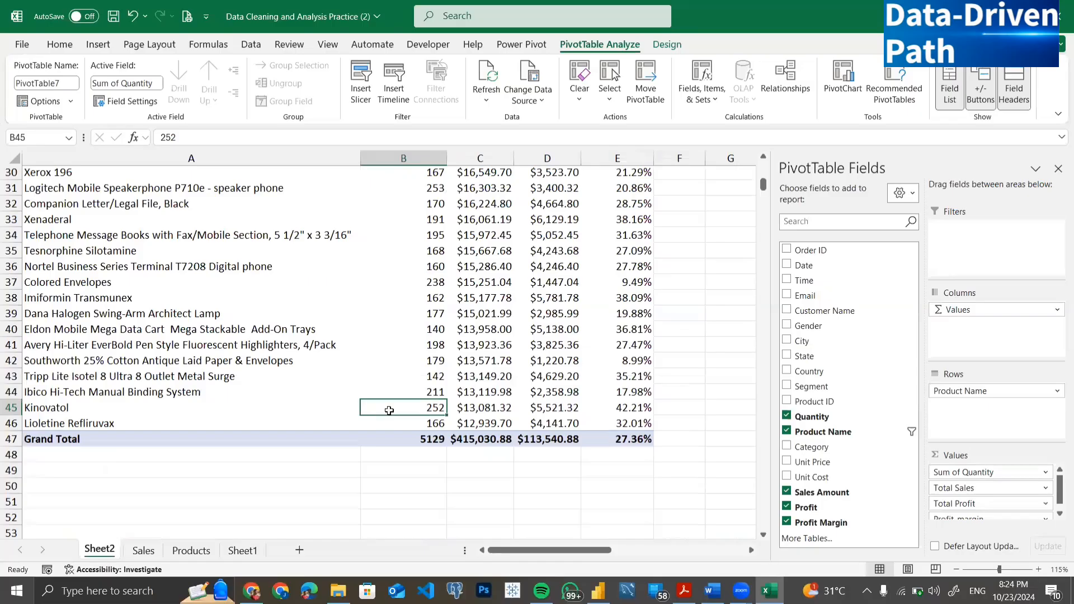
pyautogui.moveTo(385, 411)
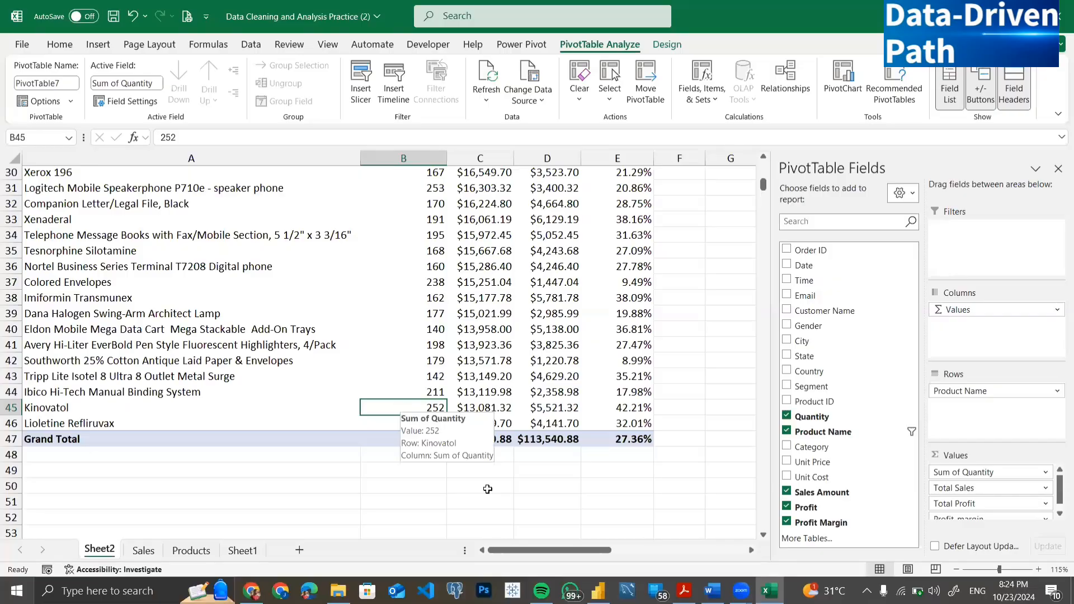
pyautogui.click(476, 406)
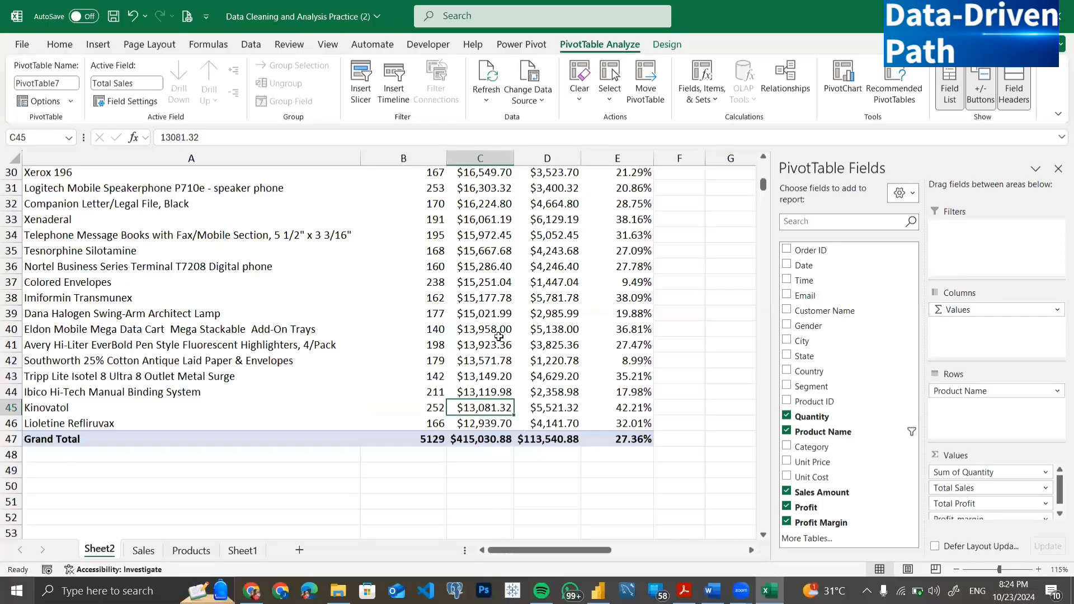
pyautogui.scroll(4, 488, 442)
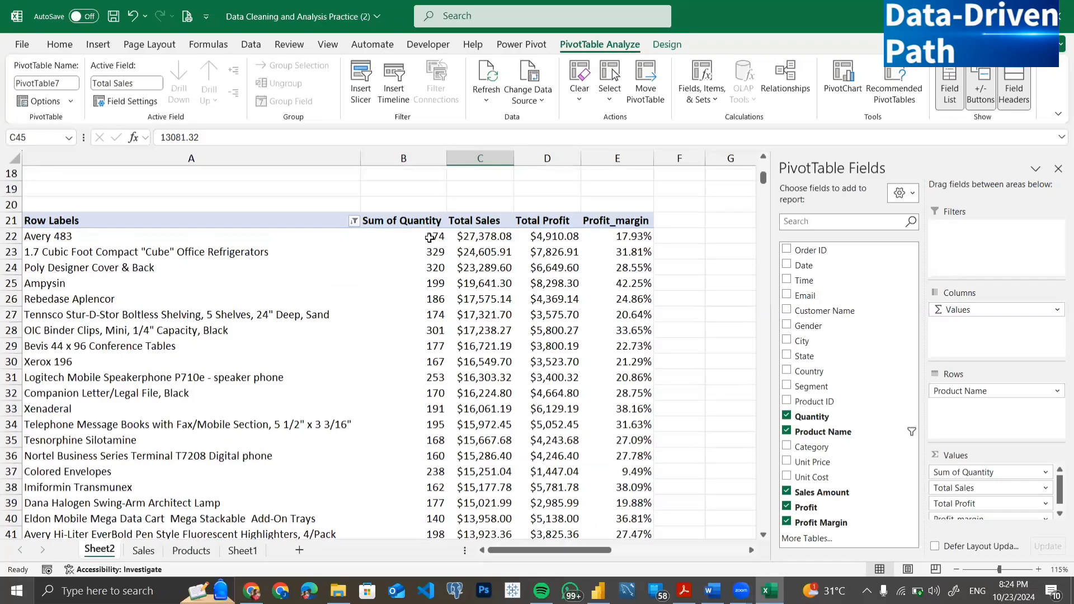
pyautogui.click(432, 238)
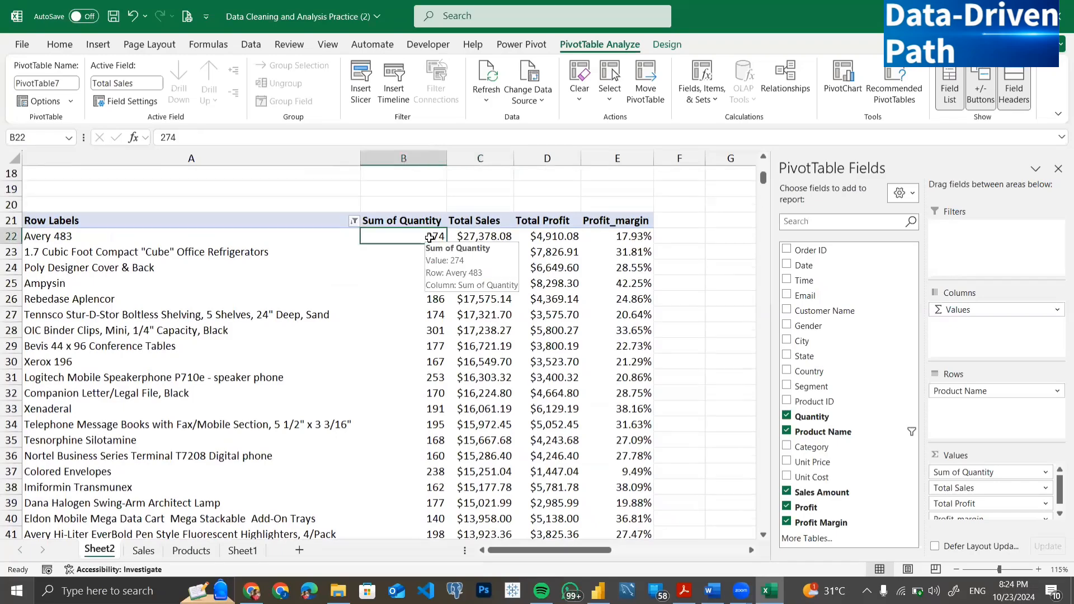
pyautogui.click(484, 236)
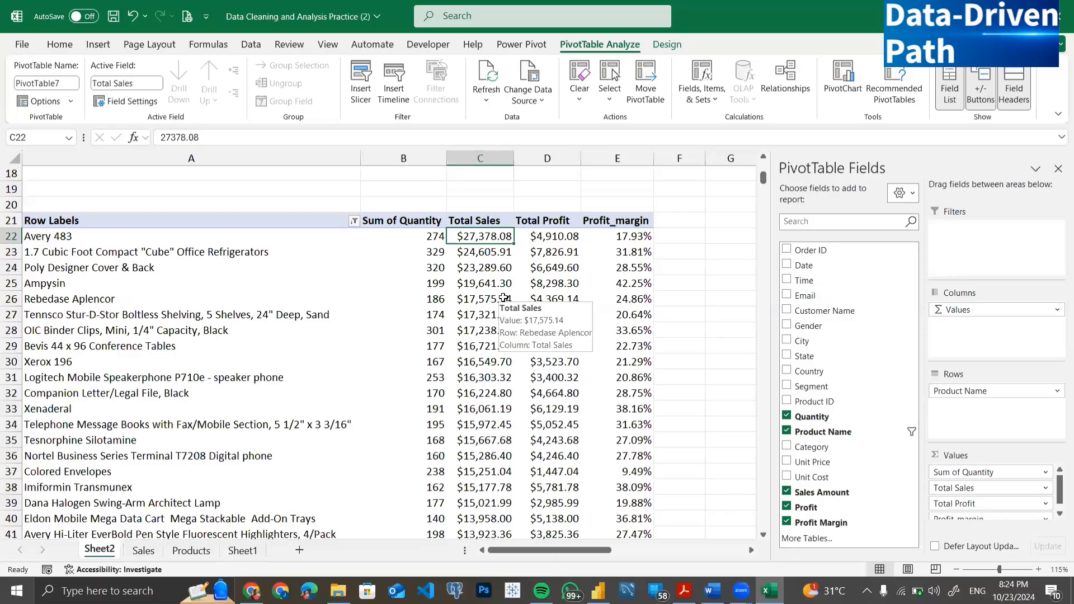
pyautogui.scroll(-4, 503, 298)
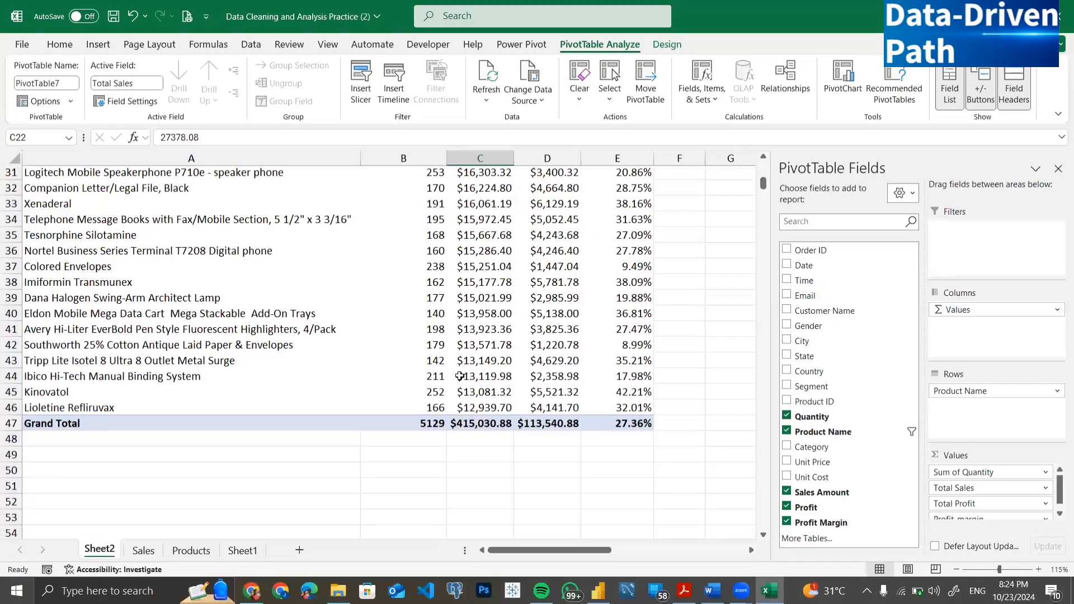
pyautogui.click(469, 391)
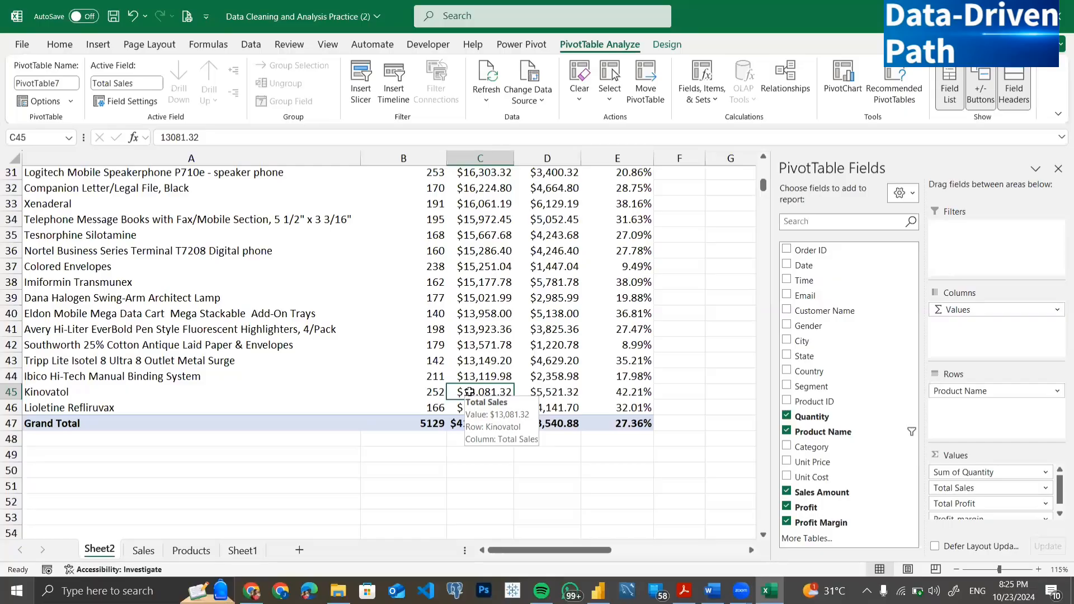
# - Add Unit Price and Unit Cost to the PivotTable values between Sum of Quantity and Total Sales
pyautogui.moveTo(838, 464)
pyautogui.mouseDown()
pyautogui.moveTo(965, 493)
pyautogui.moveTo(918, 482)
pyautogui.moveTo(917, 495)
pyautogui.moveTo(999, 513)
pyautogui.moveTo(1006, 481)
pyautogui.moveTo(1001, 499)
pyautogui.mouseUp()
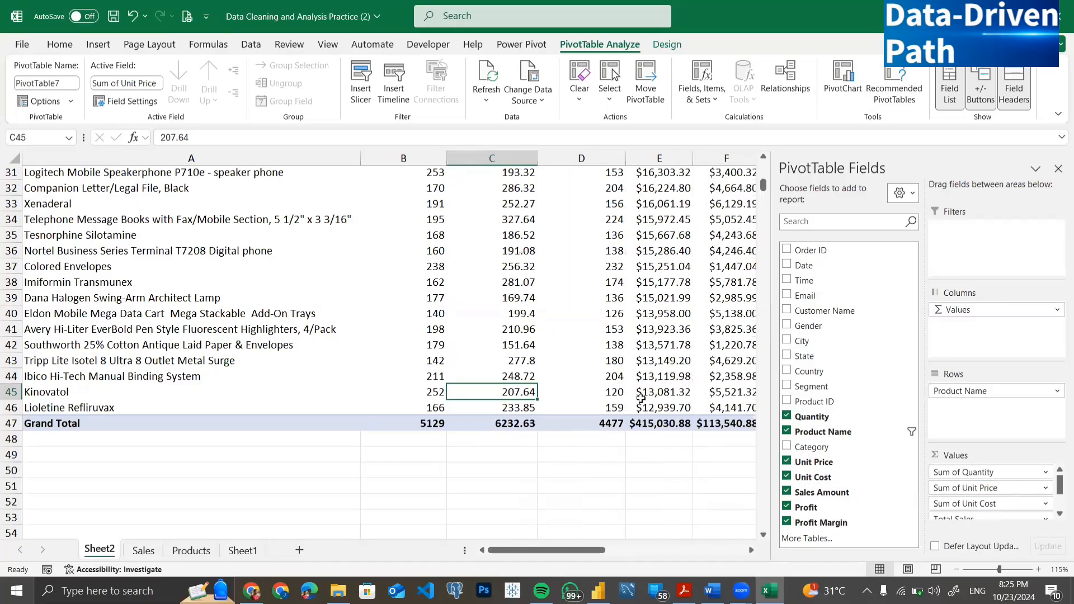
pyautogui.scroll(6, 636, 369)
pyautogui.scroll(-3, 636, 369)
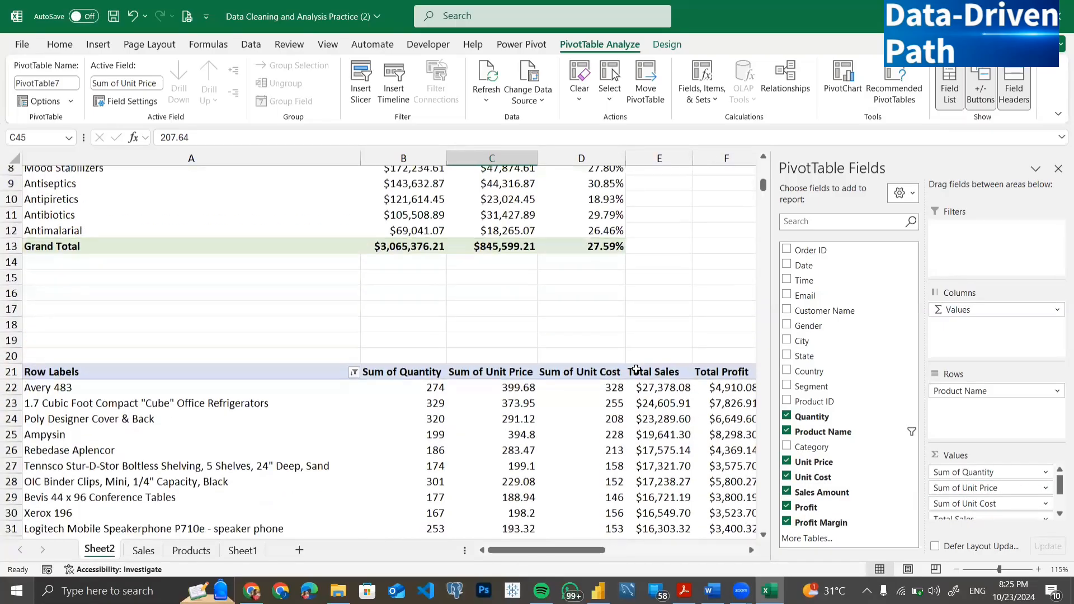
pyautogui.scroll(-2, 636, 369)
pyautogui.scroll(3, 643, 437)
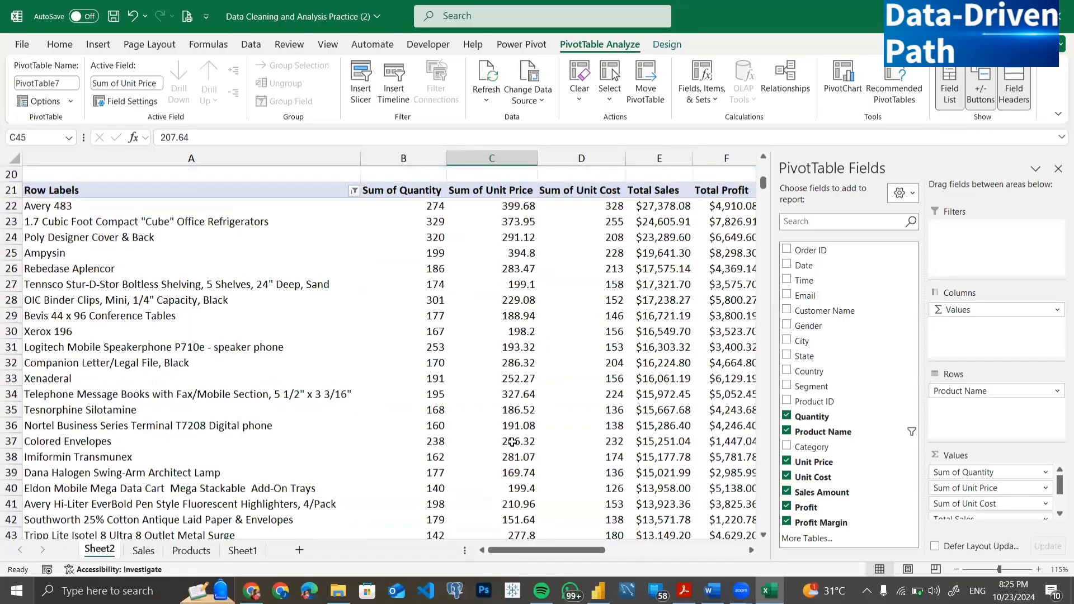
pyautogui.scroll(-1, 512, 326)
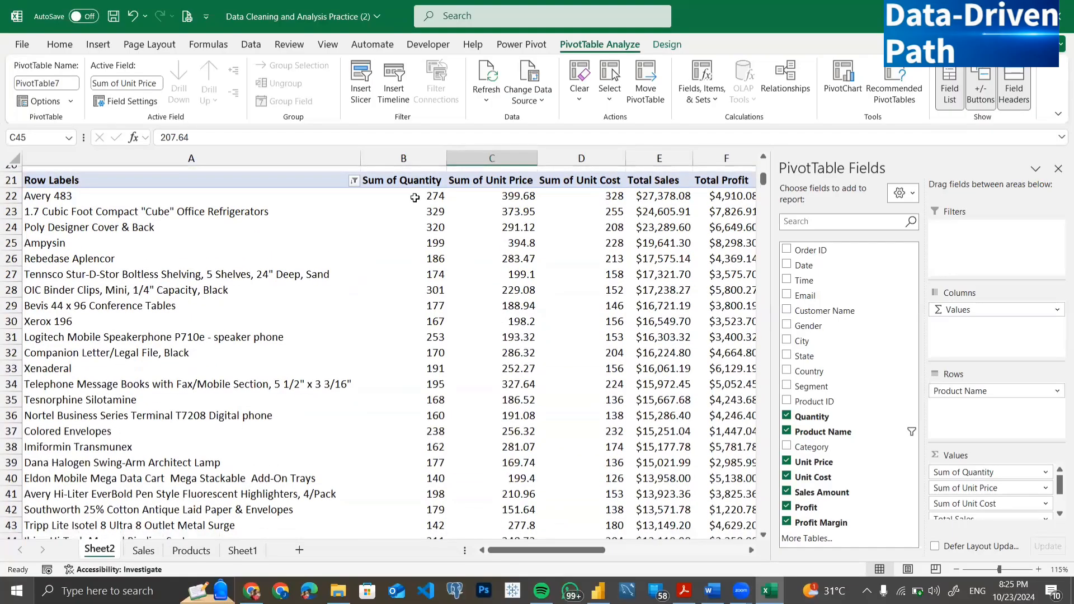
# - Compare the summed unit price and unit cost of Kinovatol with those of Avery 483 alongside their profit margins
pyautogui.scroll(-3, 580, 280)
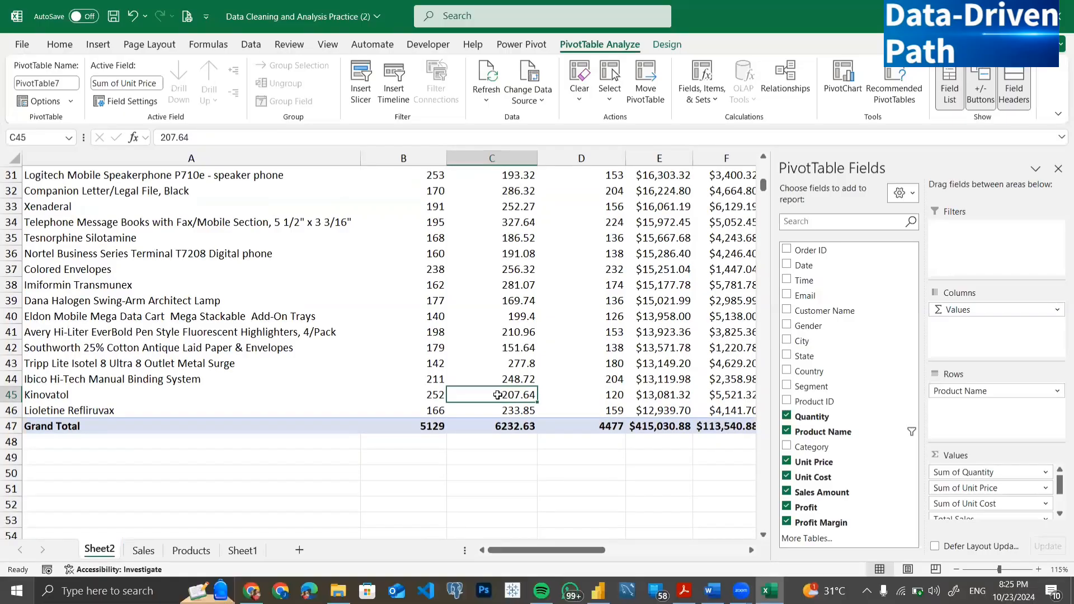
pyautogui.moveTo(500, 395)
pyautogui.moveTo(608, 400)
pyautogui.click(596, 398)
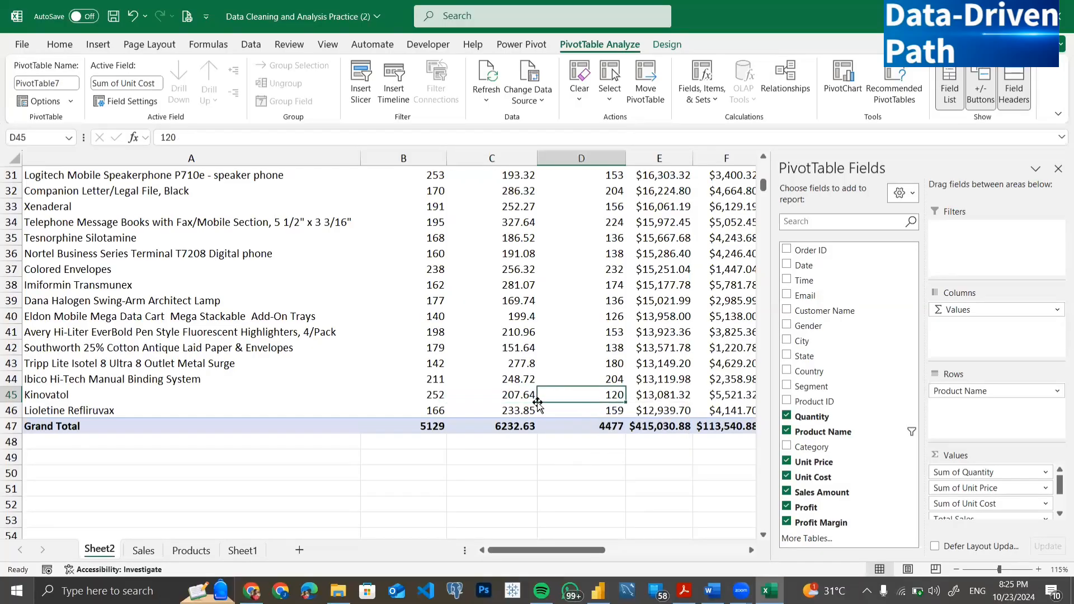
pyautogui.click(511, 396)
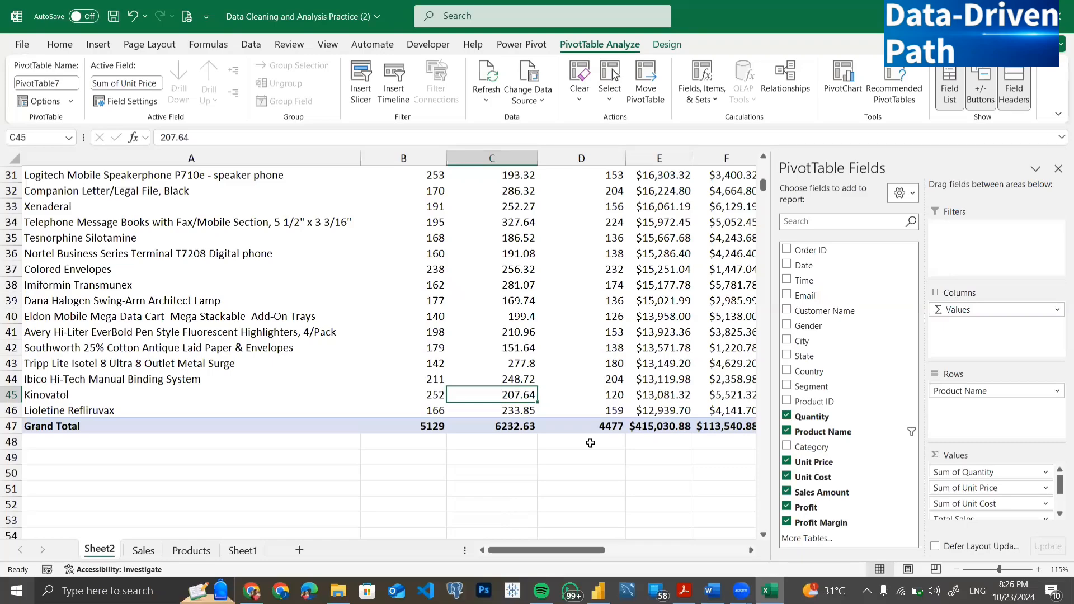
pyautogui.hscroll(3, 590, 443)
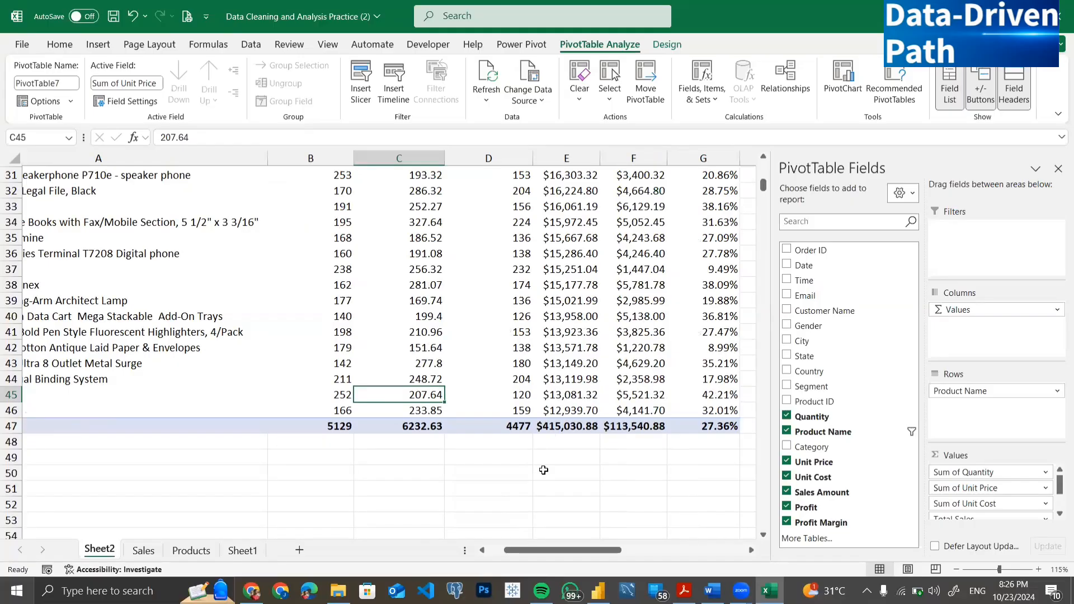
pyautogui.scroll(5, 543, 470)
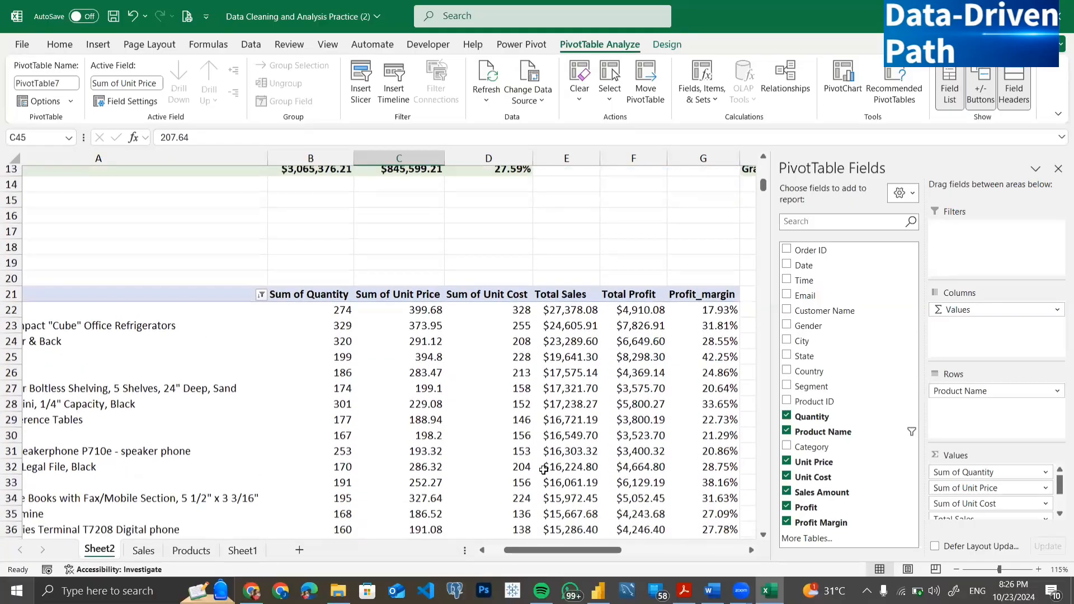
pyautogui.click(430, 289)
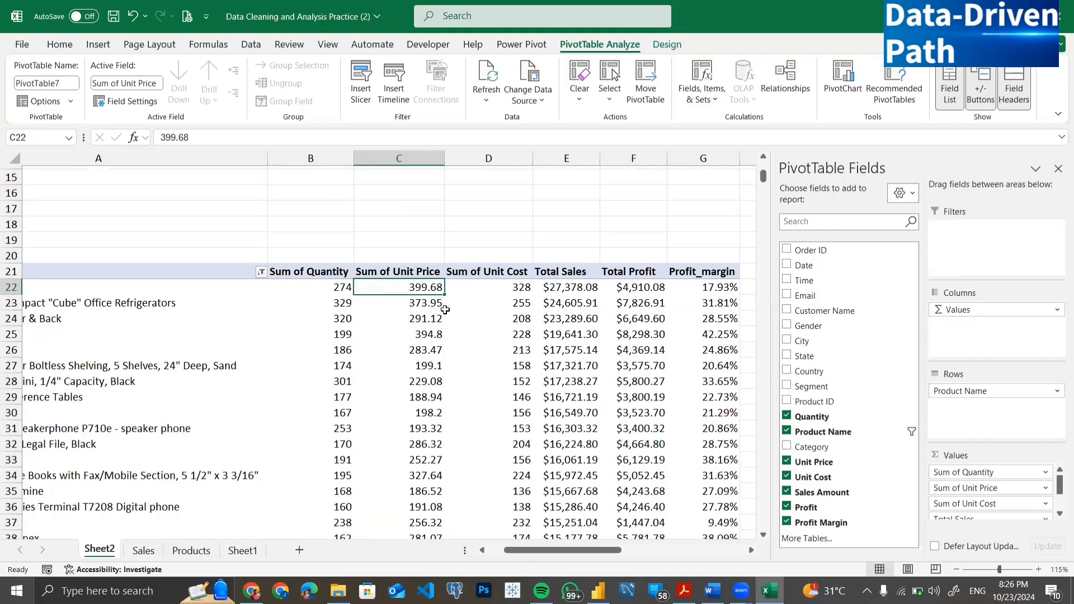
pyautogui.click(476, 287)
pyautogui.scroll(-6, 486, 364)
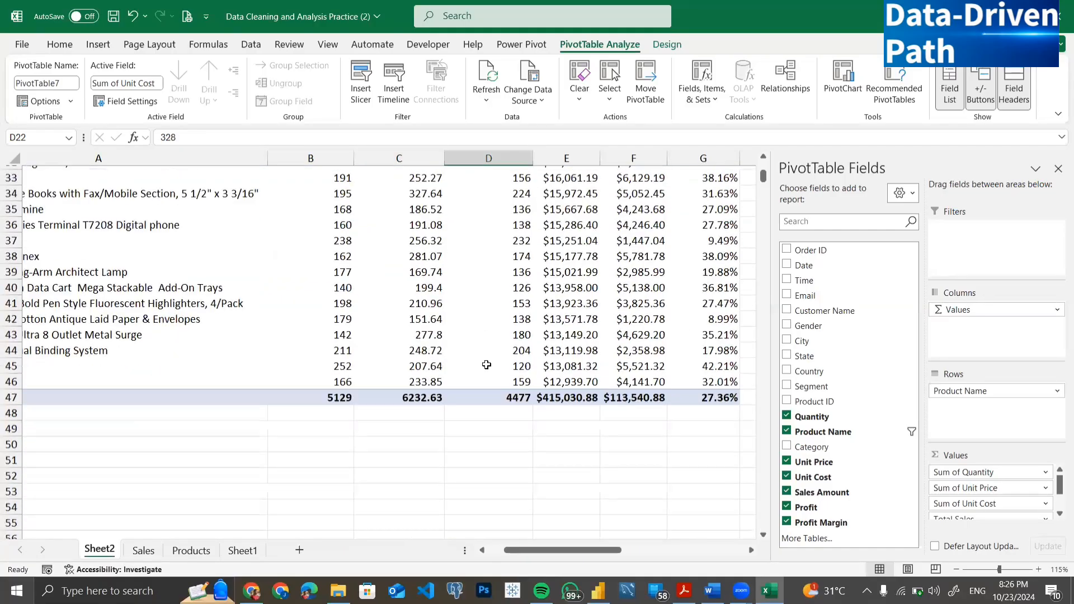
pyautogui.scroll(2, 487, 364)
pyautogui.scroll(5, 487, 365)
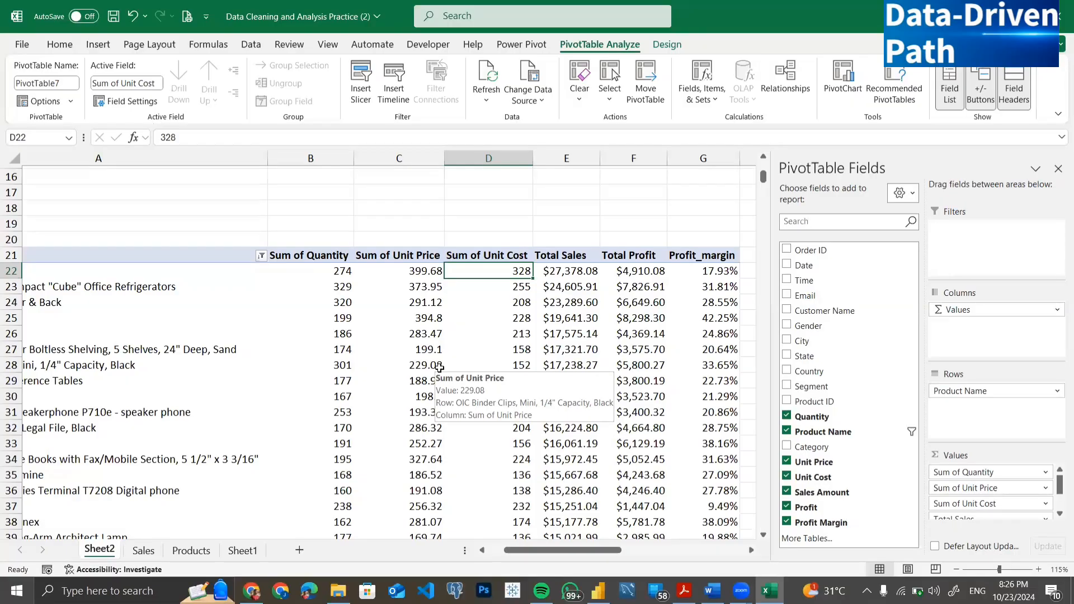
# - Remove Unit Price and Unit Cost from the PivotTable values, leaving quantity, sales, profit and profit margin
pyautogui.scroll(-5, 440, 368)
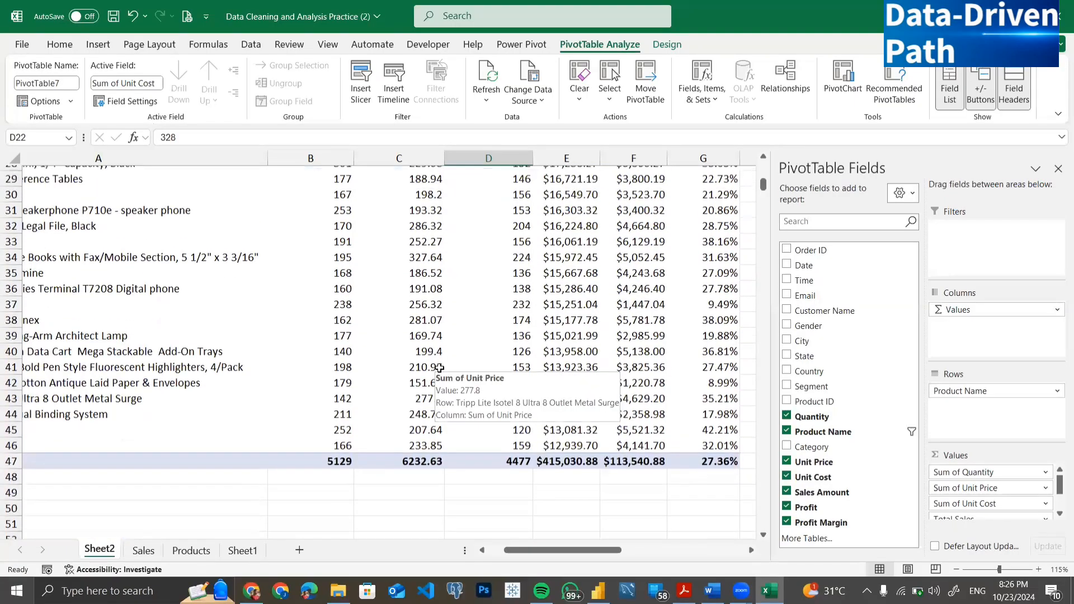
pyautogui.scroll(9, 439, 367)
pyautogui.scroll(-5, 439, 368)
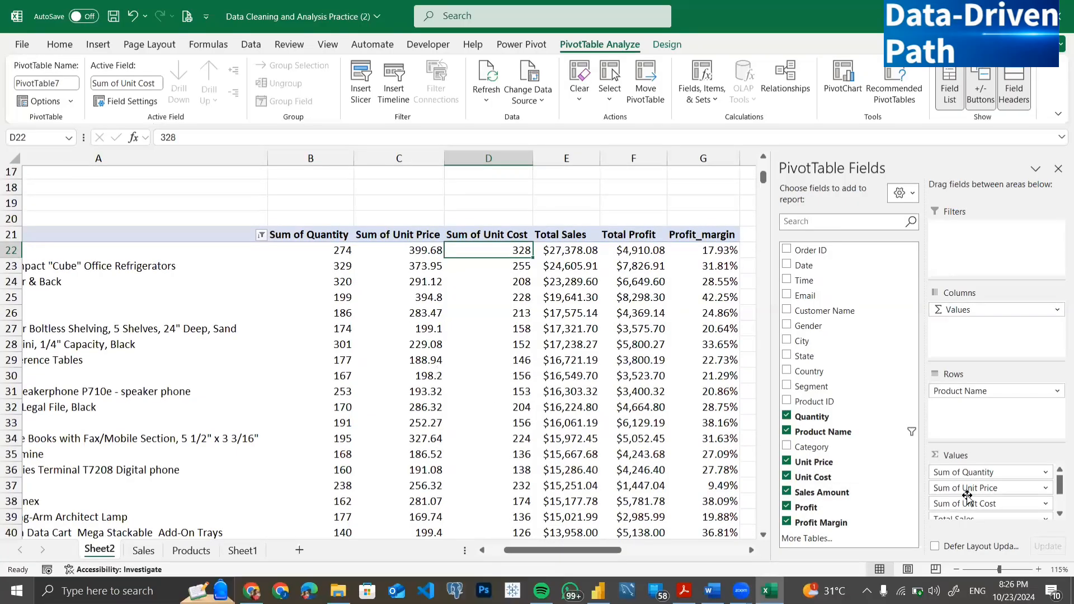
pyautogui.moveTo(982, 489); pyautogui.dragTo(853, 450)
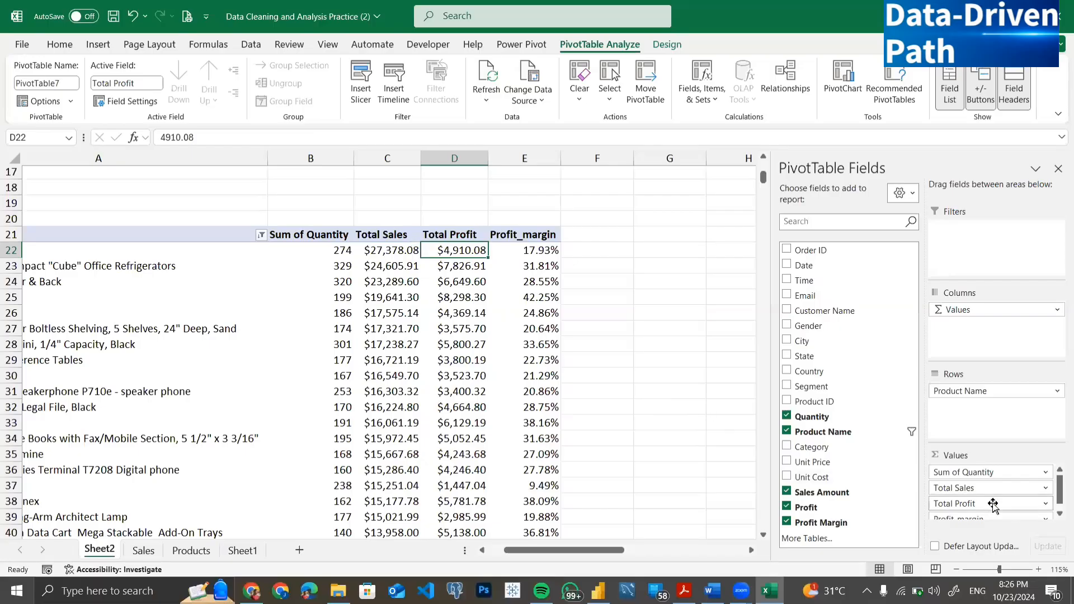
pyautogui.scroll(-1, 993, 505)
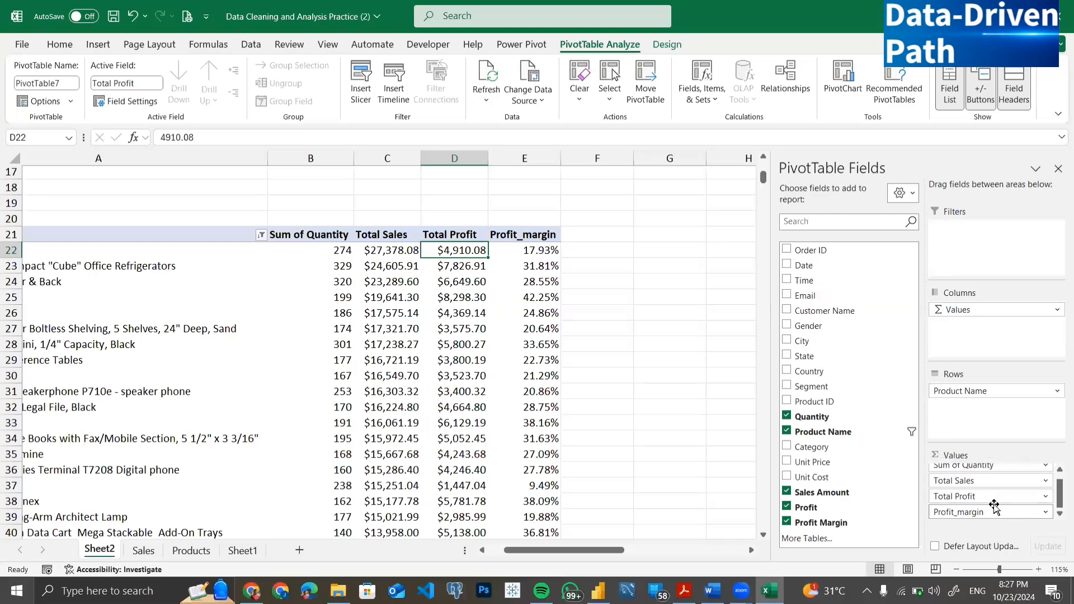
# - Review the quantity, total sales, total profit and profit margin of the top 25 products down to the grand total
pyautogui.scroll(-4, 455, 416)
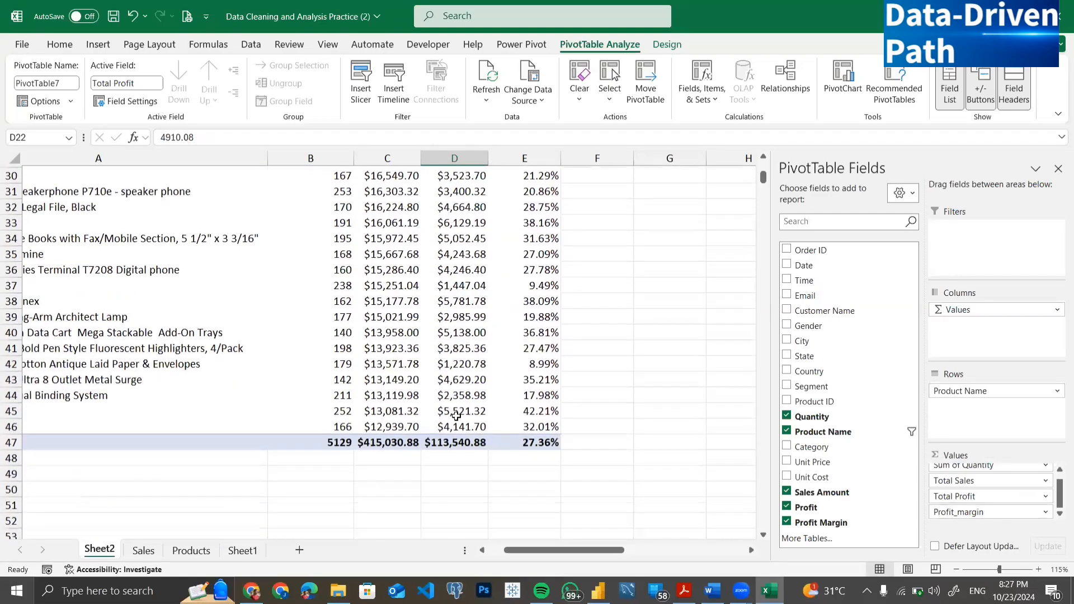
pyautogui.scroll(-1, 455, 417)
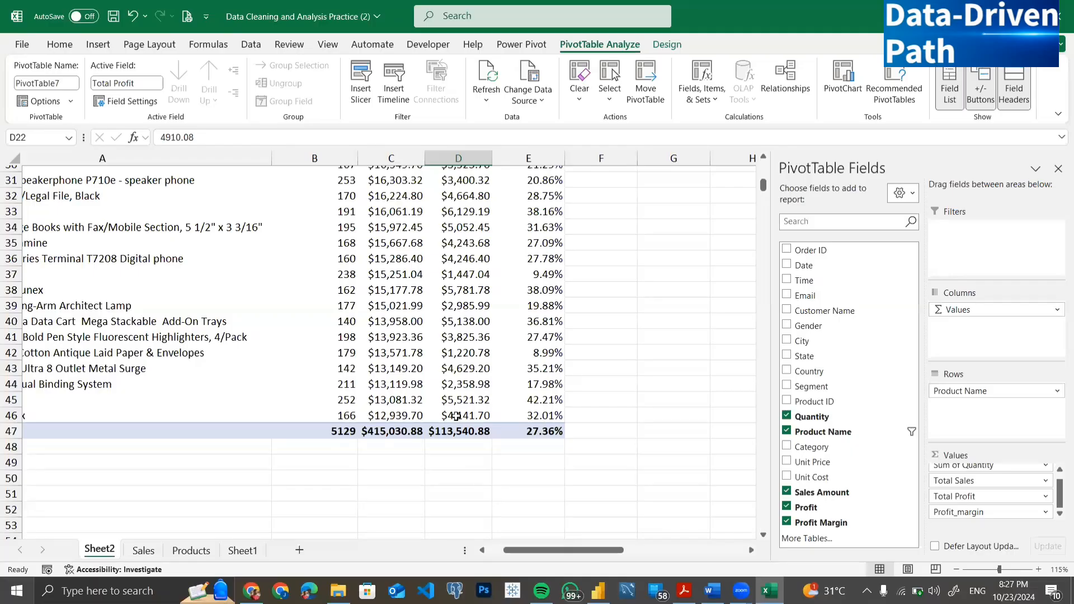
pyautogui.scroll(3, 457, 415)
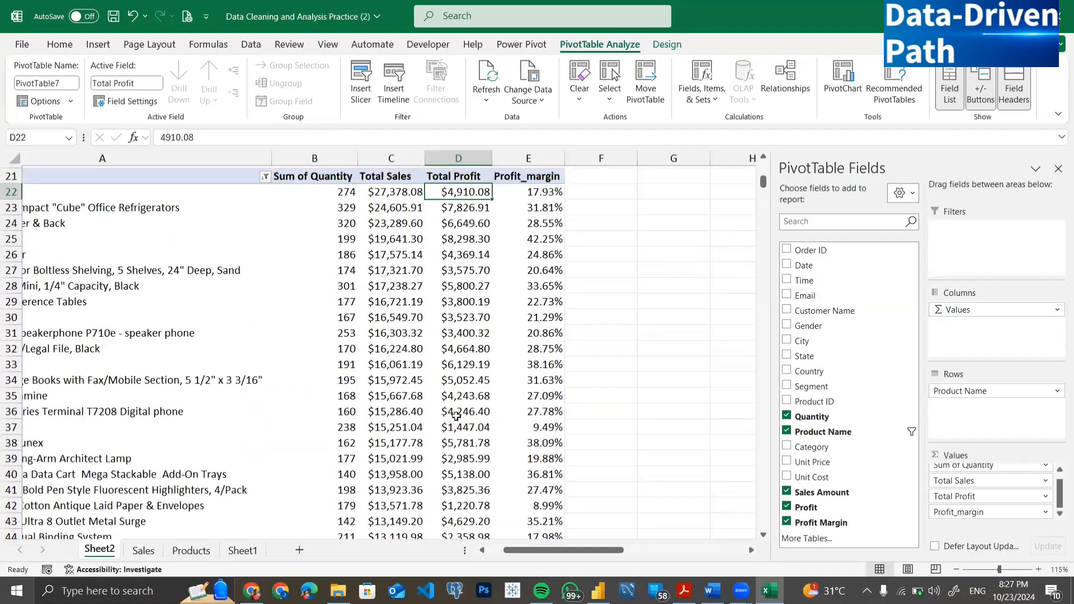
pyautogui.scroll(1, 457, 415)
pyautogui.scroll(-2, 456, 415)
pyautogui.scroll(1, 456, 415)
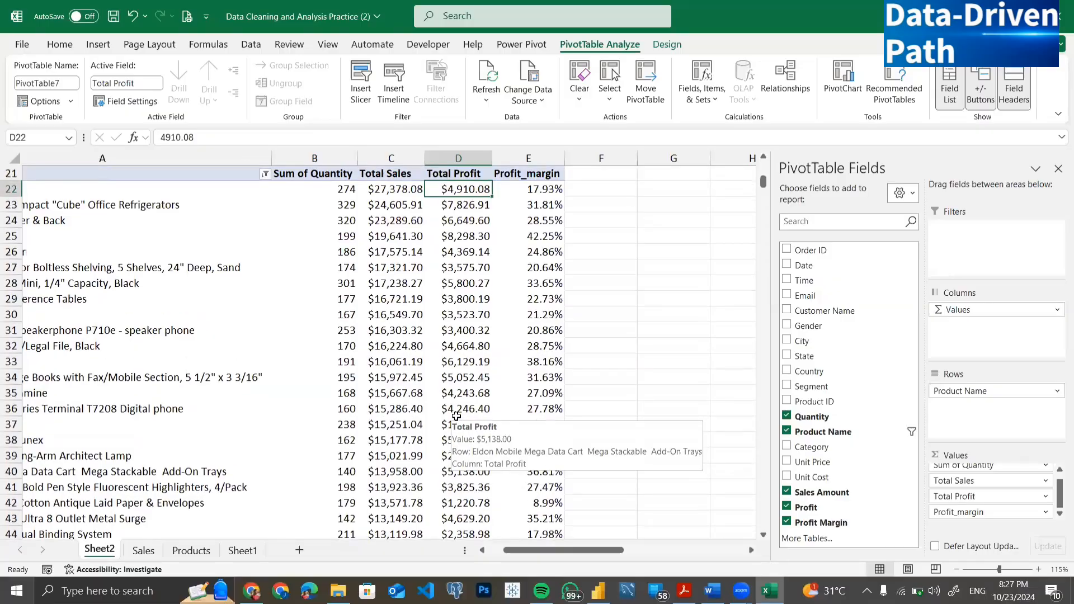
pyautogui.scroll(-2, 456, 415)
pyautogui.scroll(2, 456, 416)
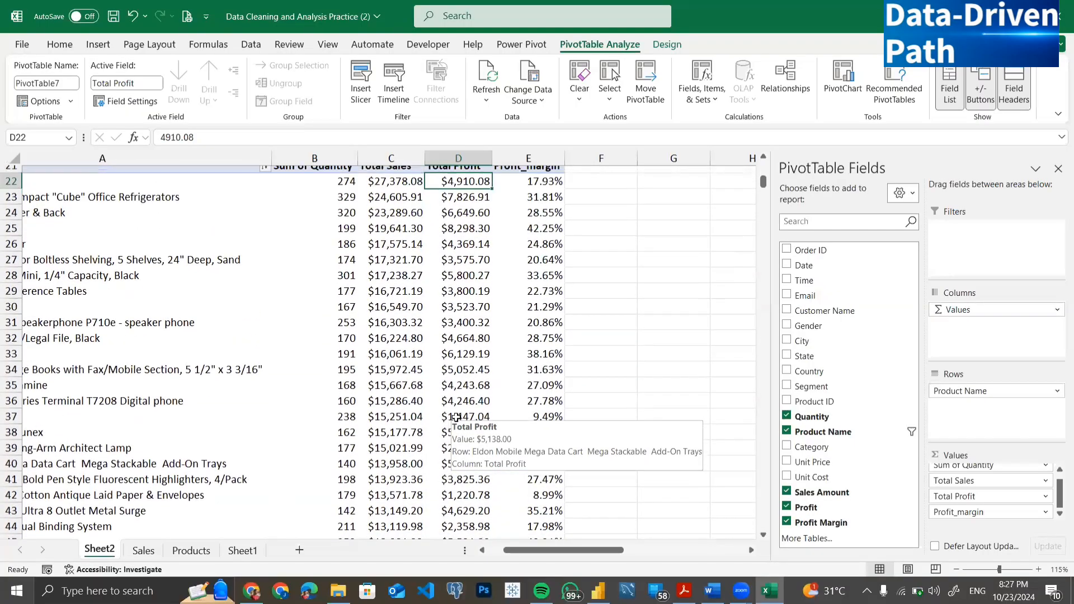
pyautogui.scroll(1, 456, 417)
pyautogui.scroll(-3, 456, 416)
pyautogui.scroll(1, 456, 416)
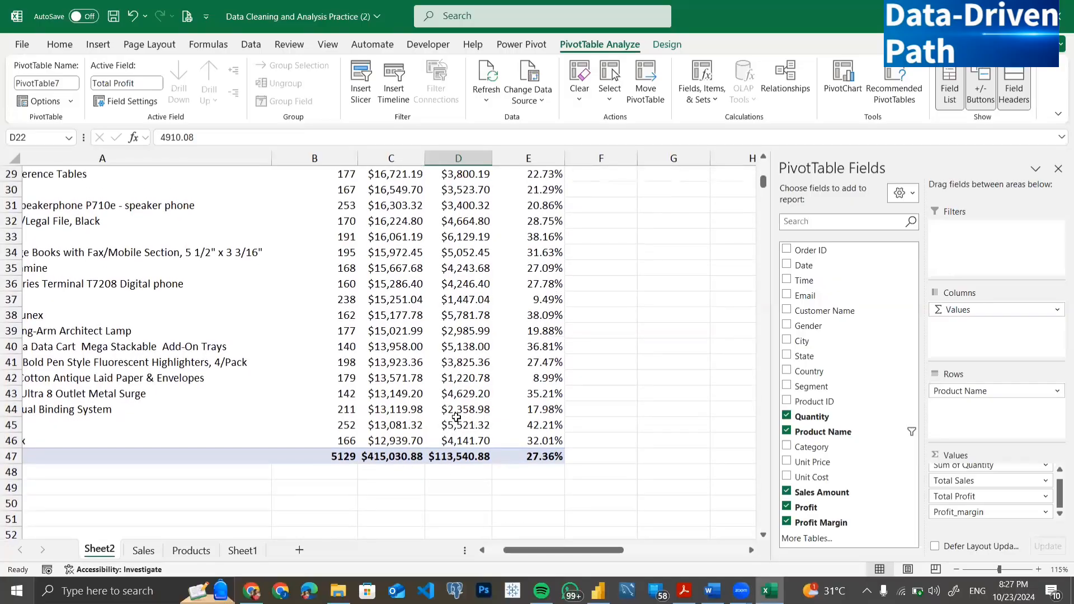
pyautogui.scroll(3, 457, 417)
pyautogui.hscroll(-1, 364, 402)
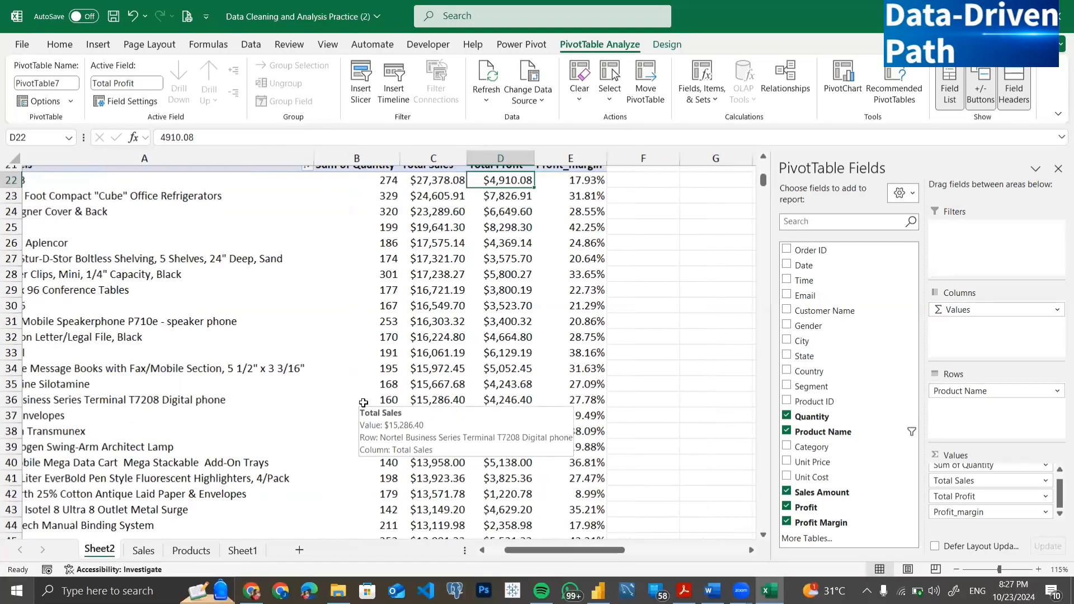
pyautogui.hscroll(-1, 364, 403)
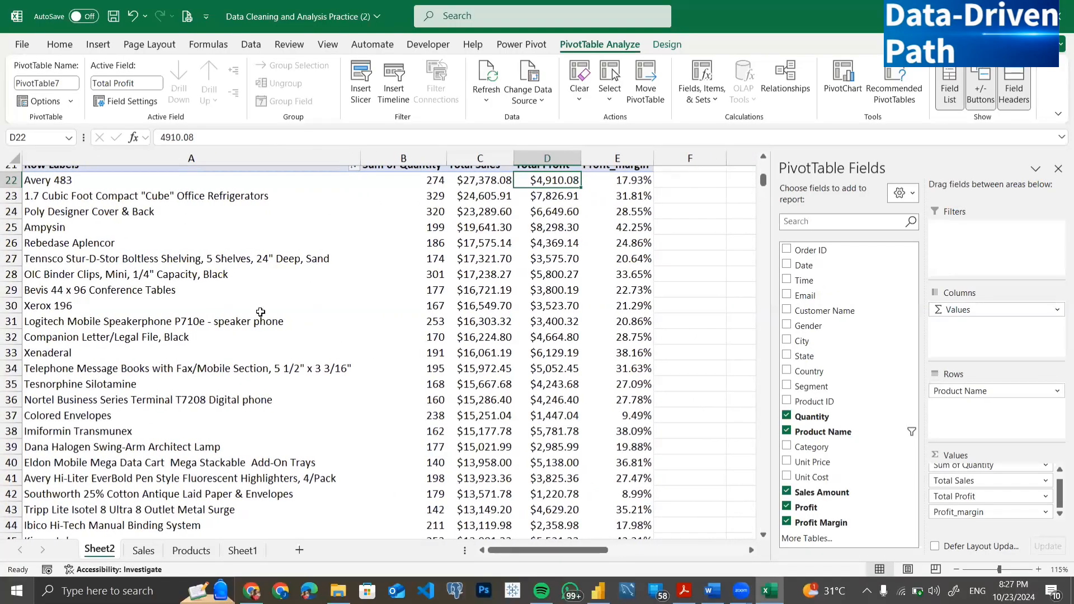
pyautogui.scroll(1, 261, 311)
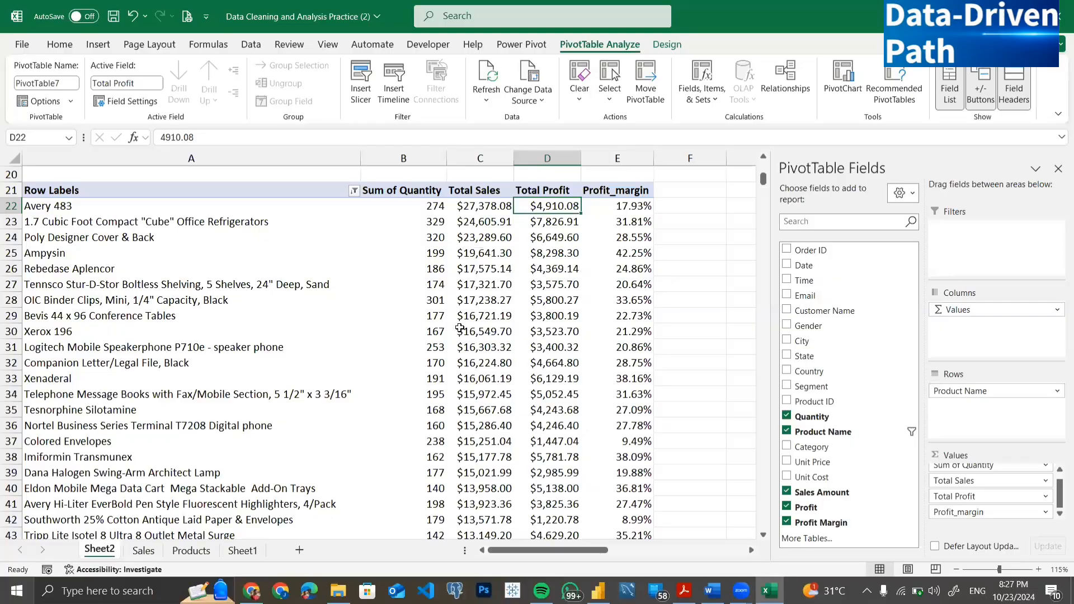
pyautogui.scroll(-1, 461, 319)
pyautogui.scroll(1, 459, 328)
pyautogui.scroll(1, 459, 328)
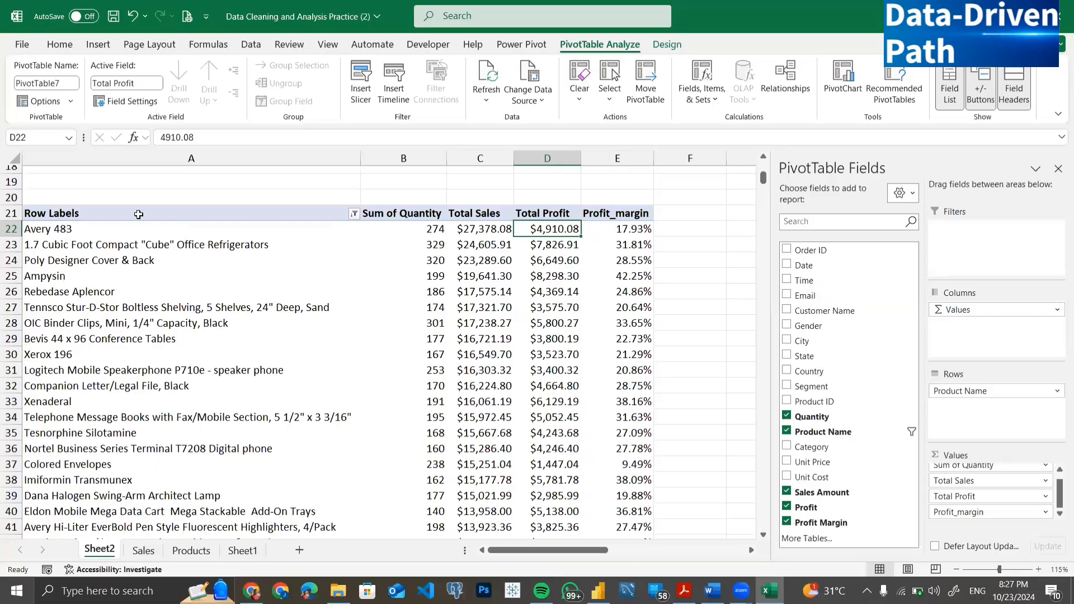
# - Copy the whole top 25 products PivotTable, including headers and grand total, and paste the duplicate at cell H21
pyautogui.moveTo(129, 214); pyautogui.dragTo(551, 497)
pyautogui.moveTo(620, 546); pyautogui.dragTo(613, 496)
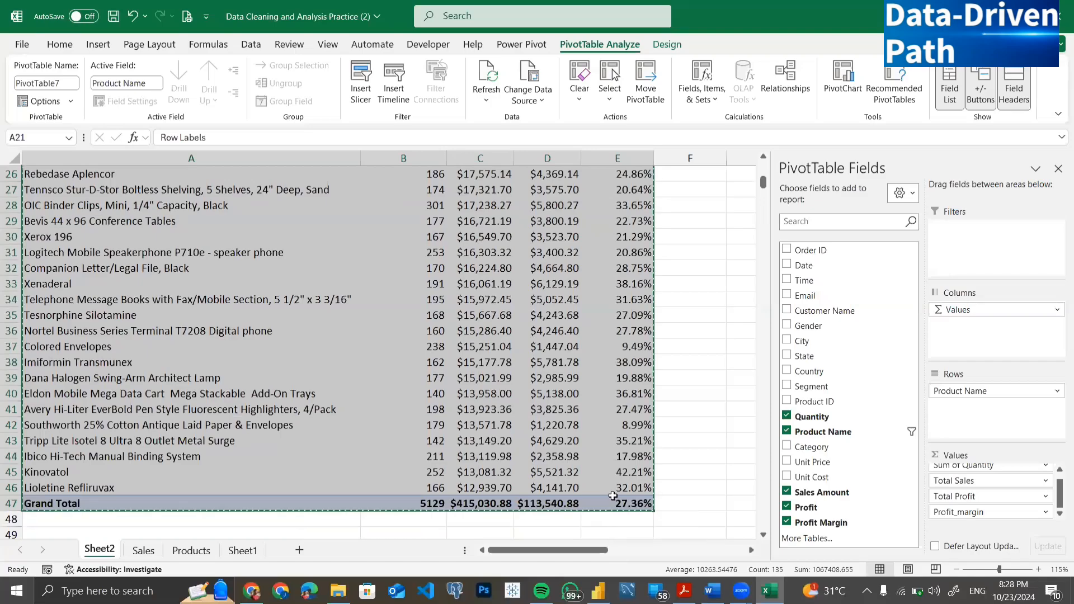
pyautogui.hotkey('ctrl', 'c')
pyautogui.scroll(3, 624, 481)
pyautogui.hscroll(2, 625, 481)
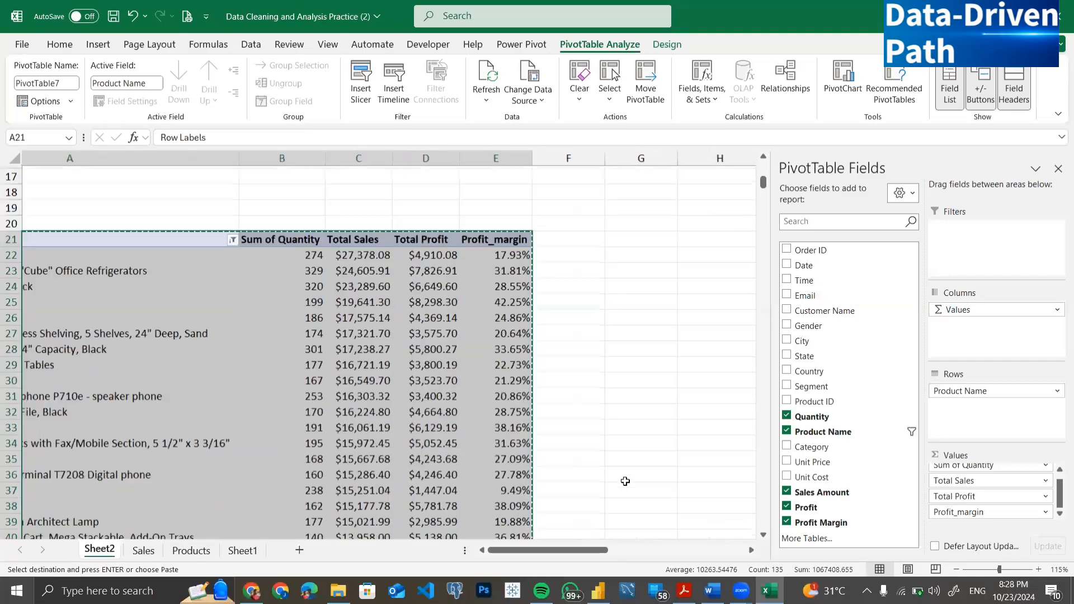
pyautogui.click(522, 227)
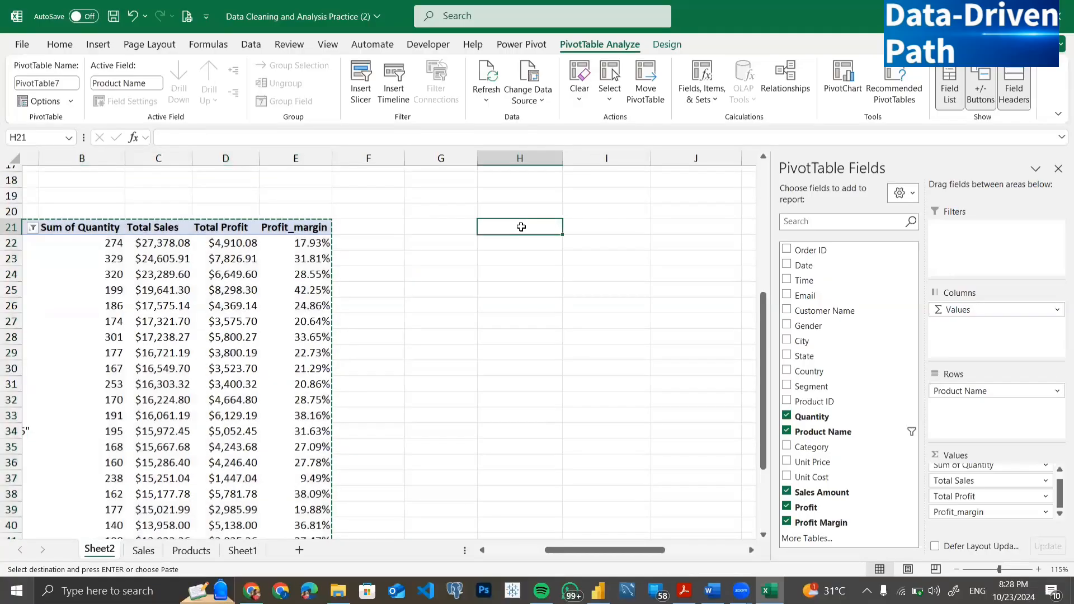
pyautogui.hotkey('ctrl', 'v')
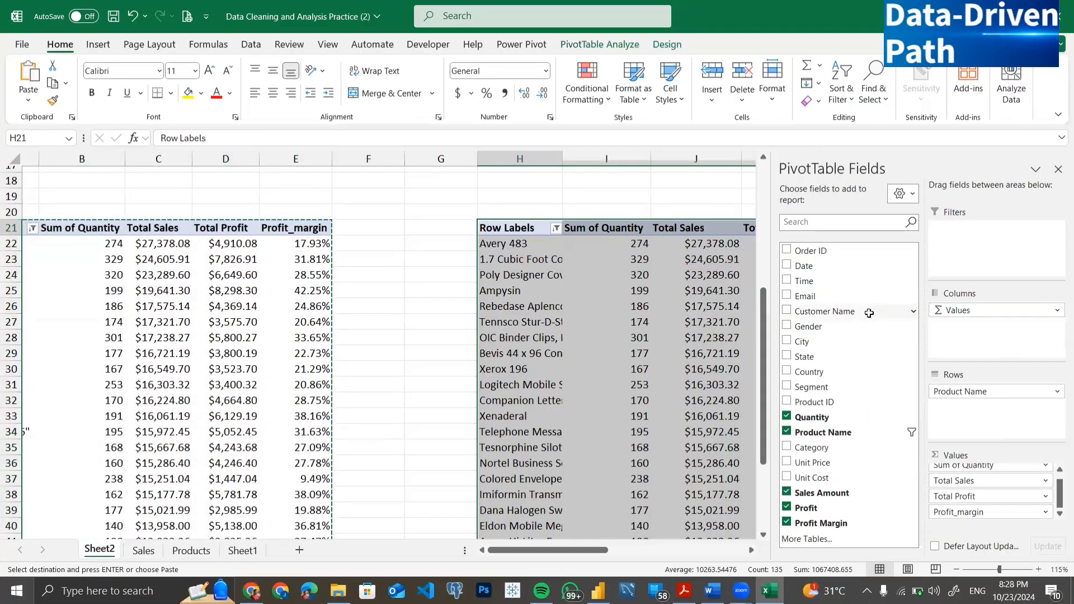
# - Widen column H so the product names in the pasted PivotTable show in full
pyautogui.hscroll(3, 722, 344)
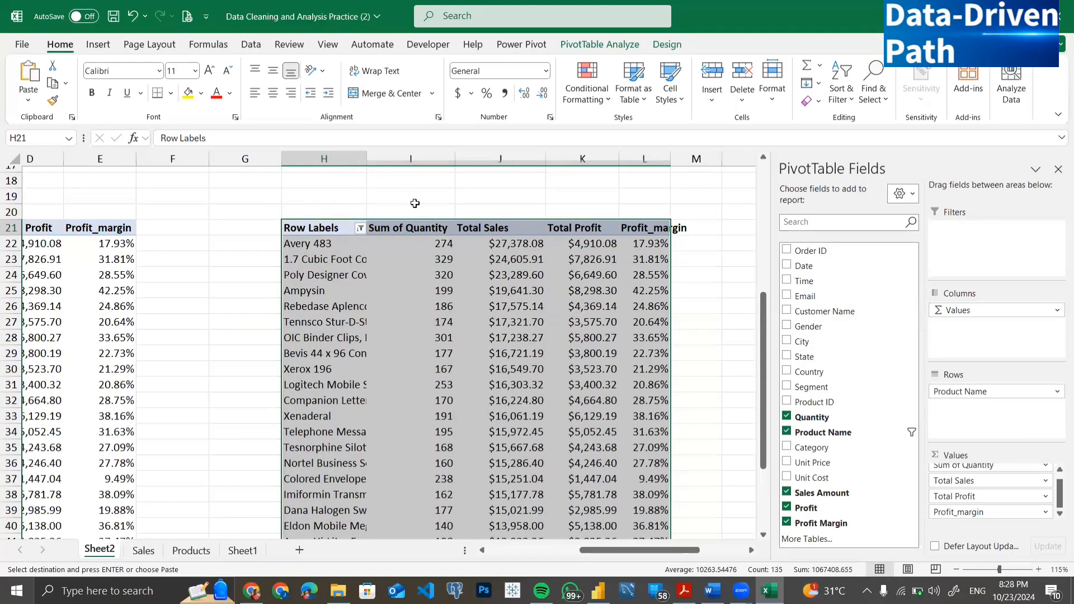
pyautogui.moveTo(367, 157); pyautogui.dragTo(621, 157)
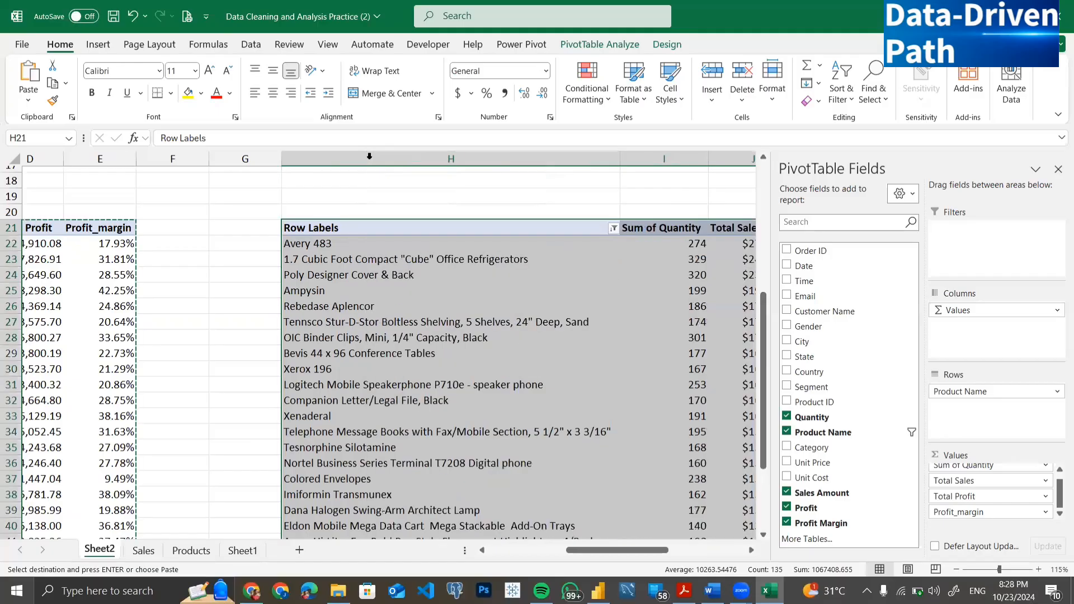
pyautogui.hscroll(3, 477, 417)
pyautogui.hscroll(1, 477, 416)
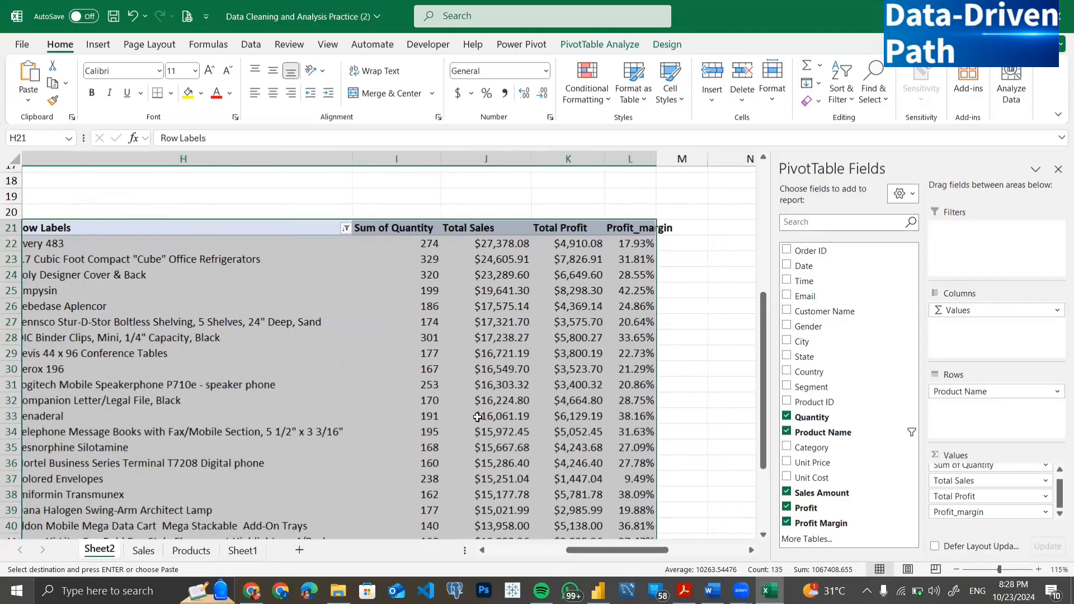
pyautogui.hscroll(-2, 477, 417)
pyautogui.hscroll(1, 477, 417)
pyautogui.click(529, 430)
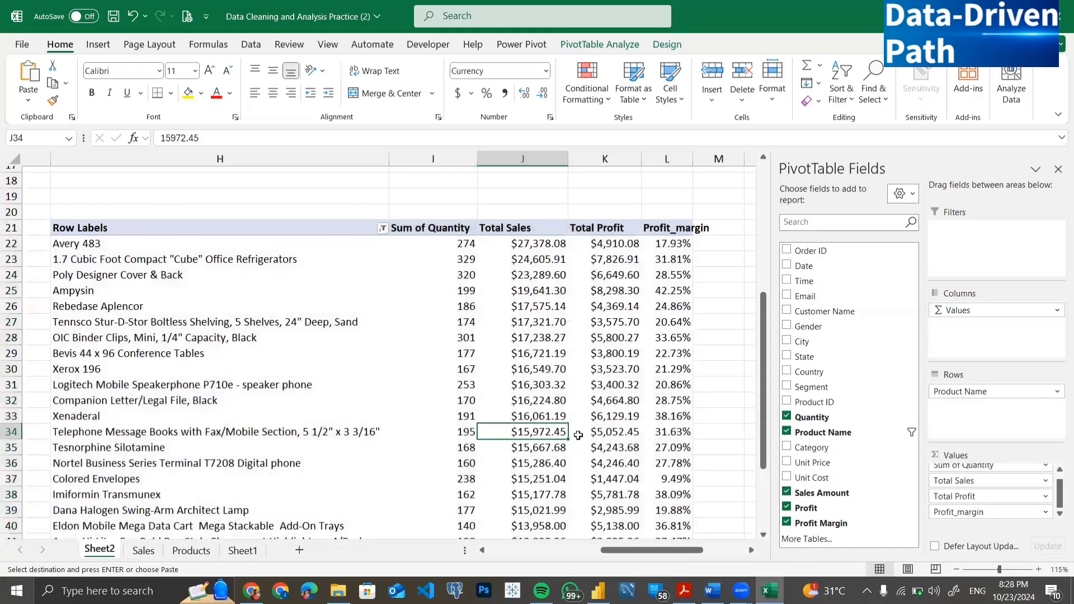
# - Change the Product Name filter of the copied PivotTable to show the bottom 25 items by Total Sales
pyautogui.hscroll(-1, 292, 375)
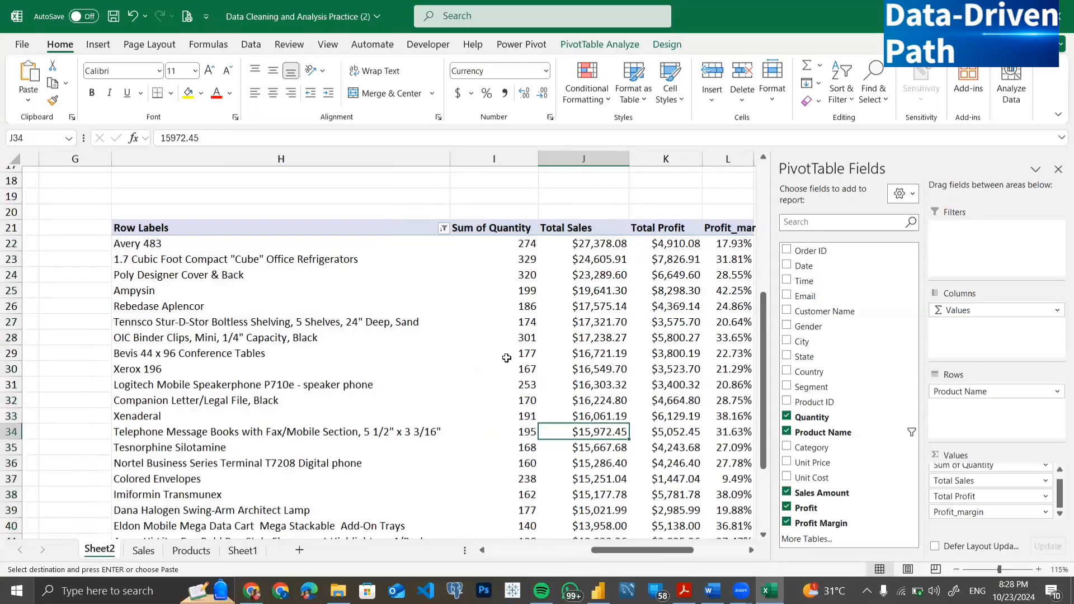
pyautogui.click(289, 317)
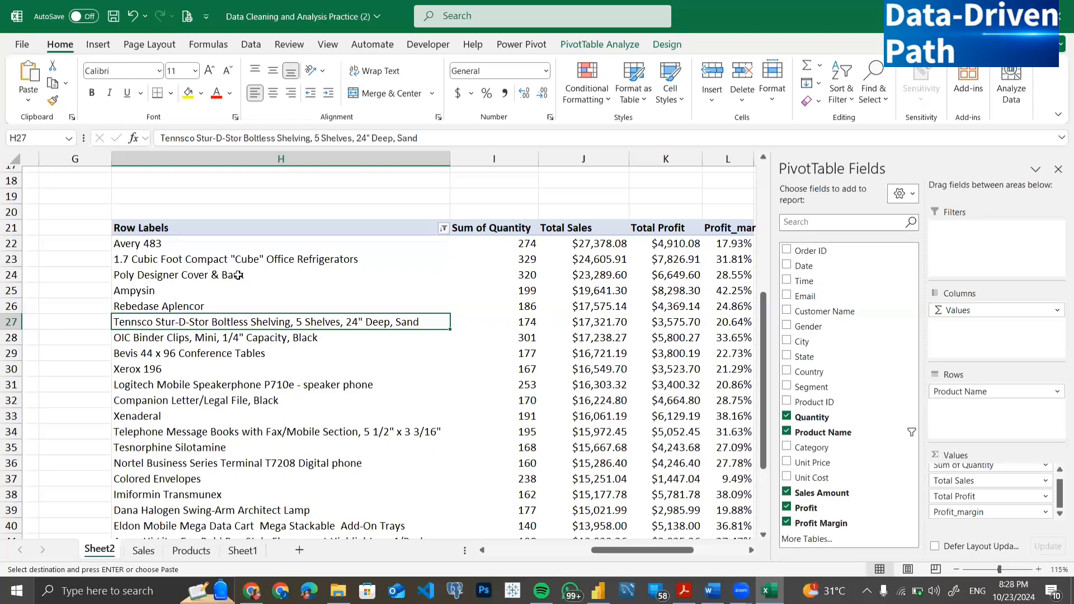
pyautogui.rightClick(223, 323)
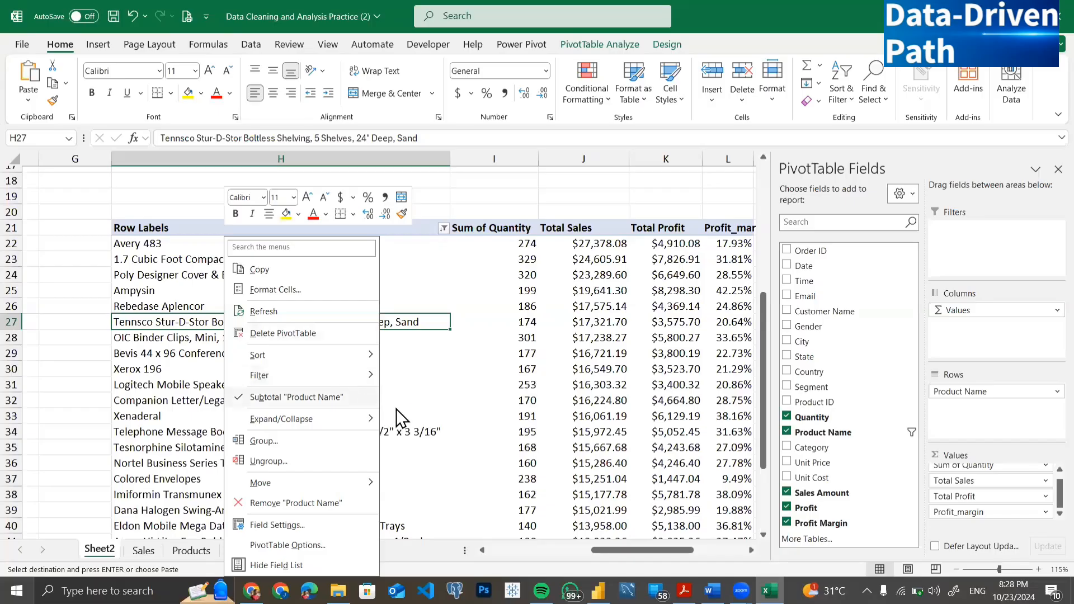
pyautogui.moveTo(354, 383)
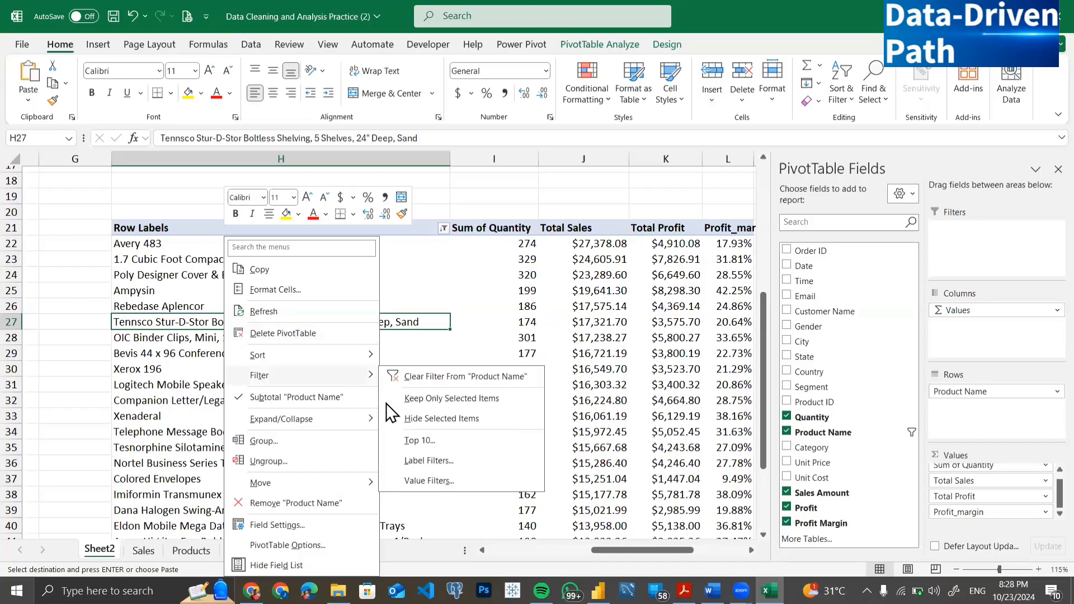
pyautogui.click(423, 439)
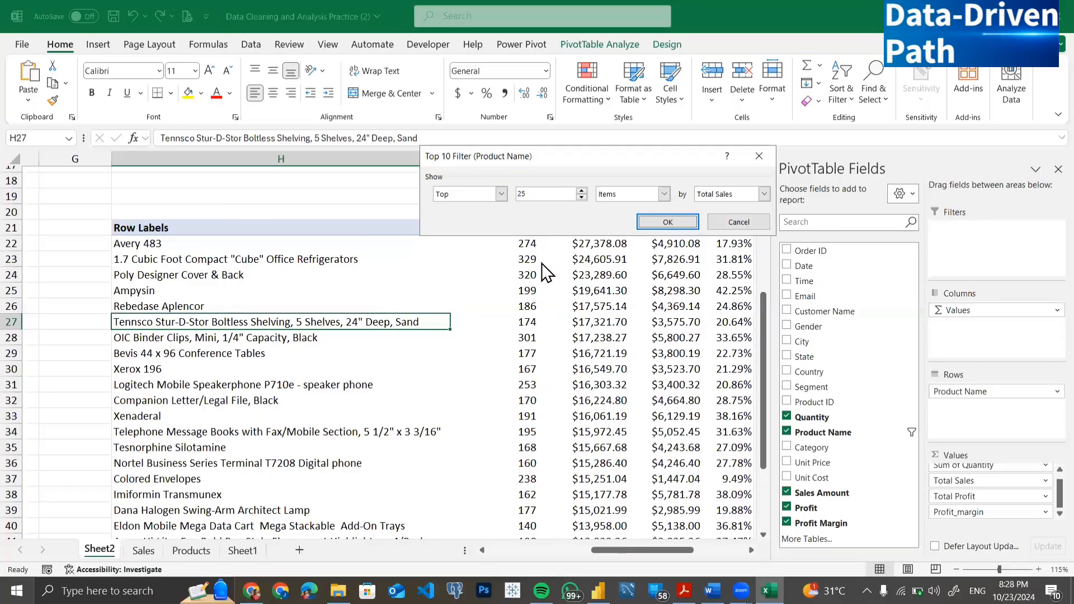
pyautogui.click(501, 194)
pyautogui.click(462, 215)
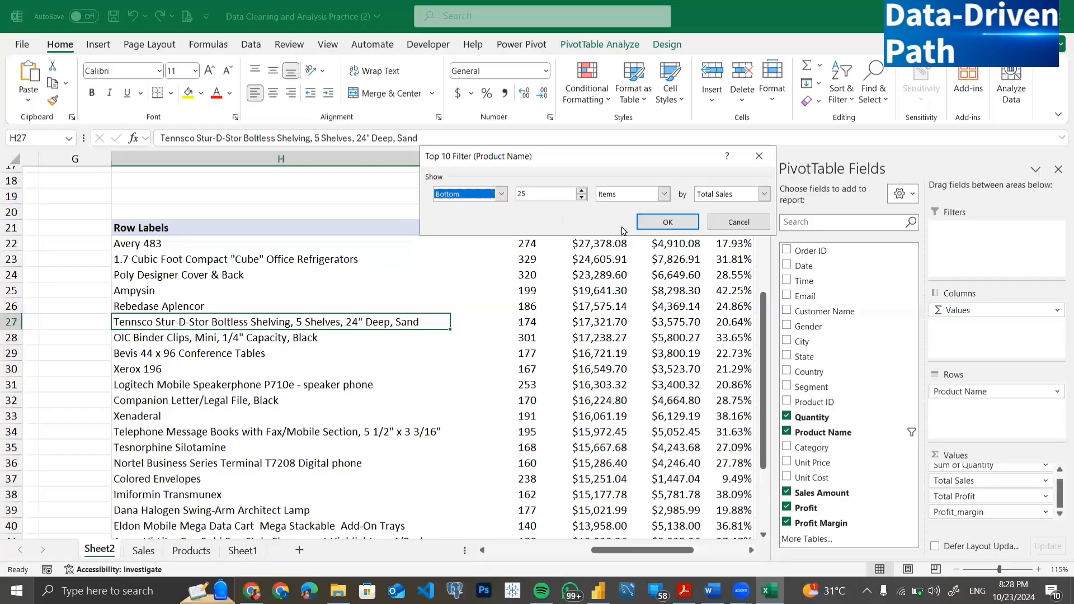
pyautogui.click(653, 223)
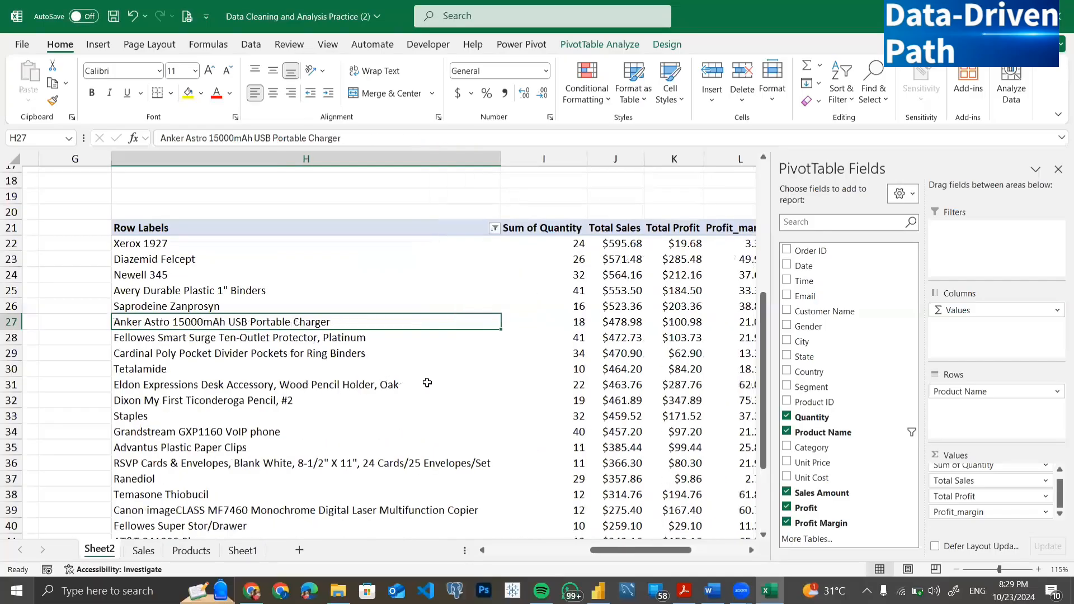
# - Review the quantity, total sales, total profit and profit margin of the bottom 25 products down to the grand total
pyautogui.hscroll(2, 427, 383)
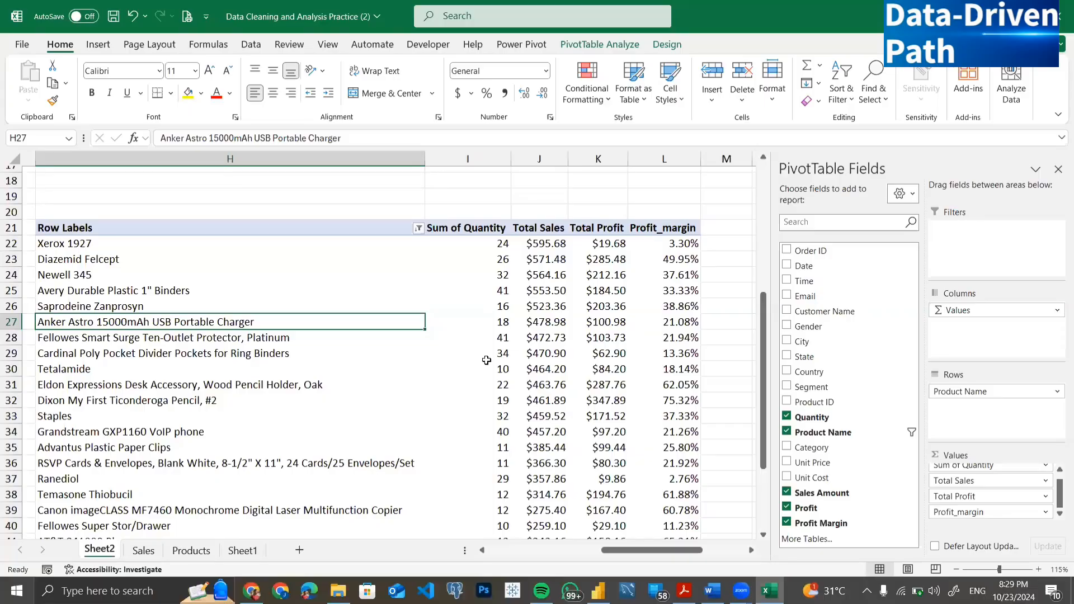
pyautogui.scroll(-1, 518, 376)
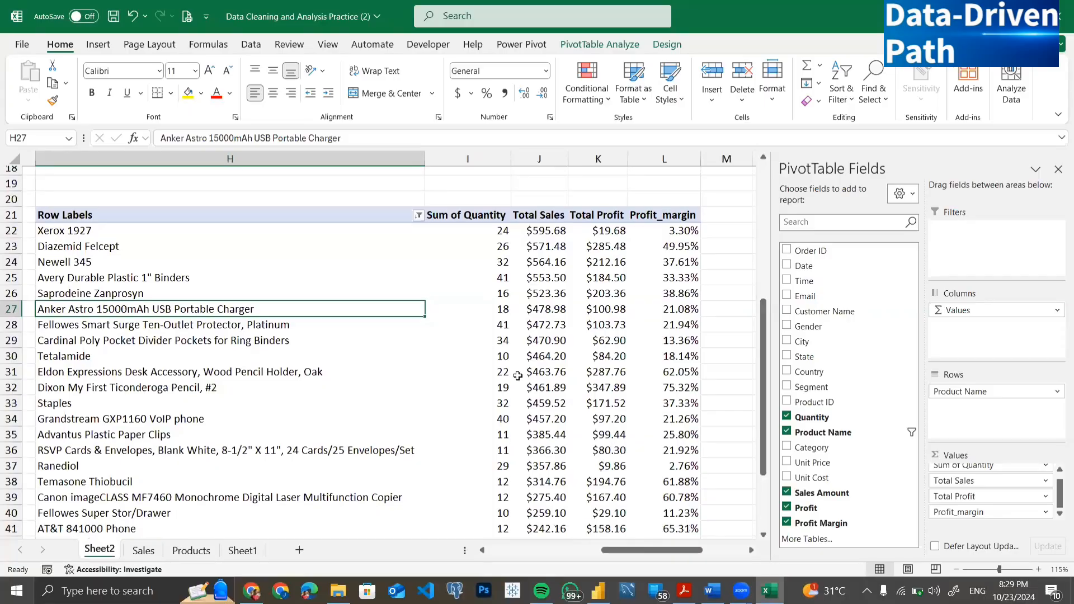
pyautogui.scroll(-2, 518, 376)
pyautogui.scroll(-3, 518, 376)
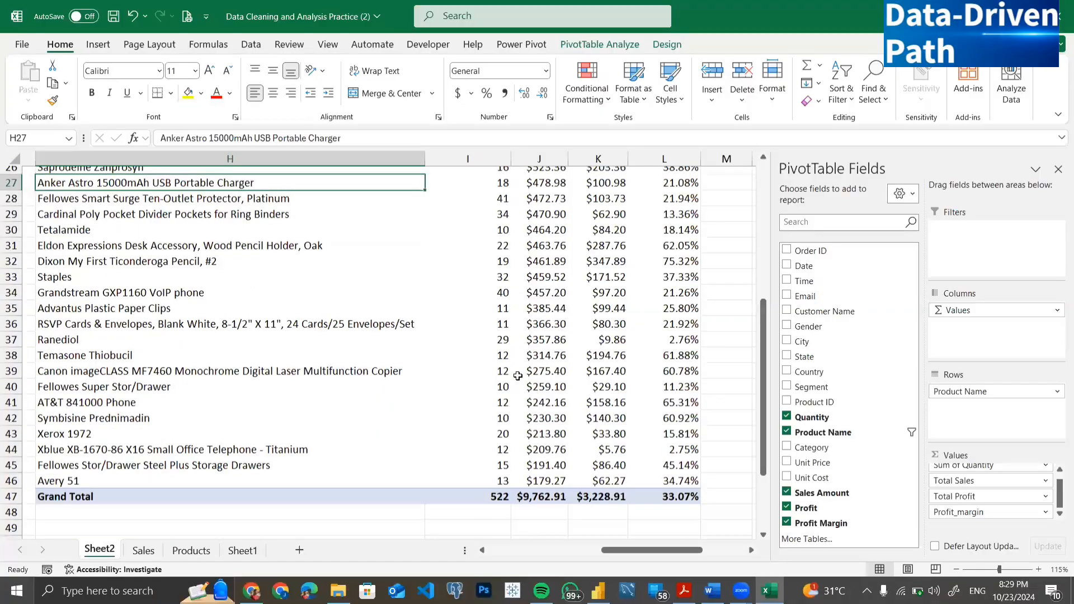
pyautogui.scroll(3, 500, 366)
pyautogui.scroll(1, 500, 367)
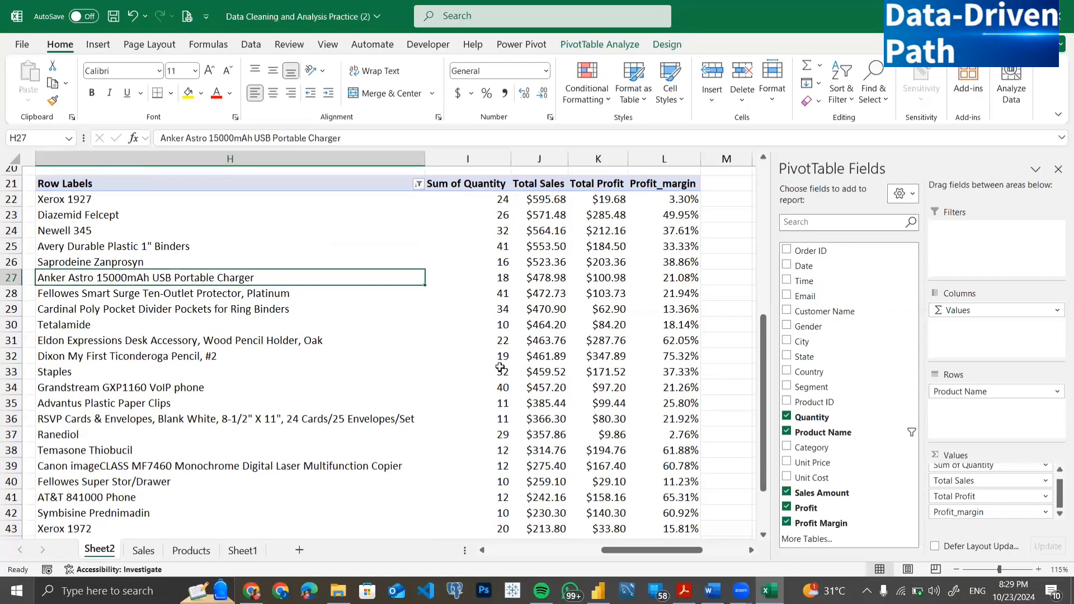
pyautogui.scroll(-2, 499, 367)
pyautogui.scroll(1, 499, 367)
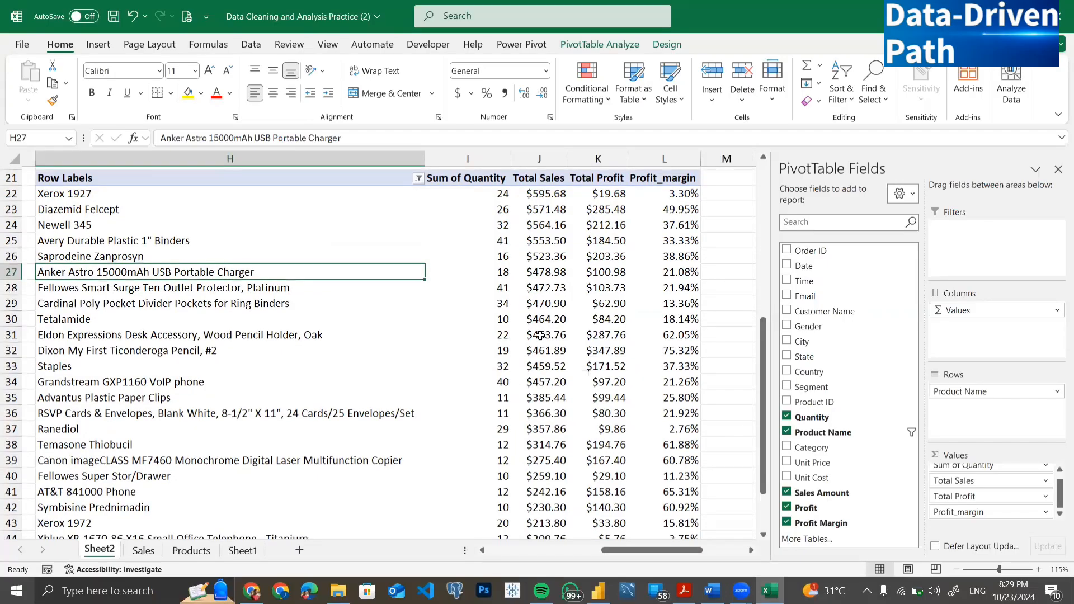
pyautogui.scroll(1, 553, 322)
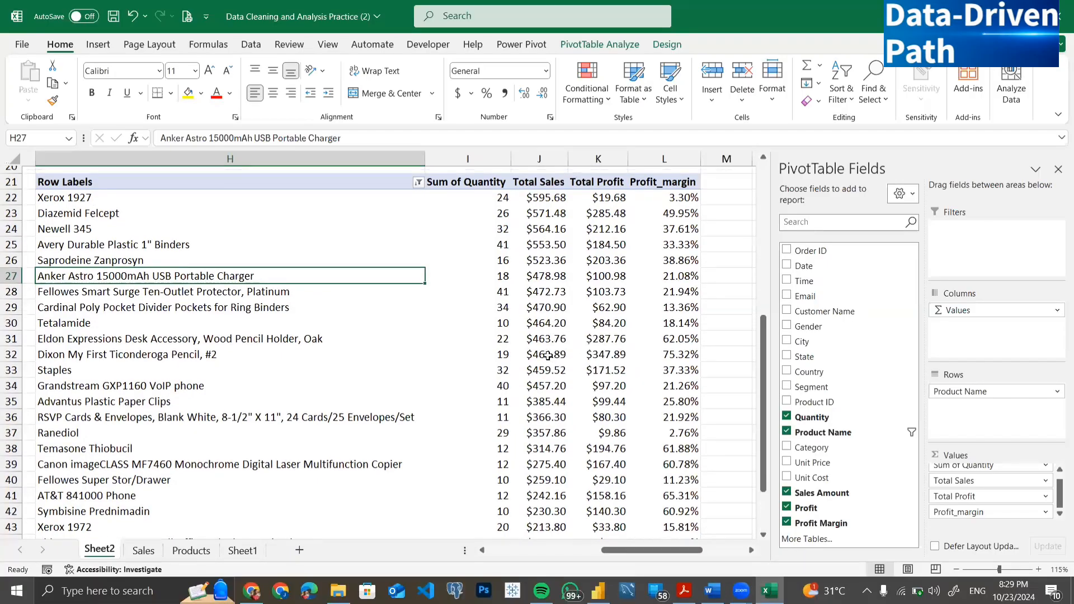
# - Examine quantity, sales and profit margin for low-selling products such as Avery 51, Fellowes Stor/Drawer Steel Plus Storage Drawers and AT&T 841000 Phone
pyautogui.scroll(-2, 548, 355)
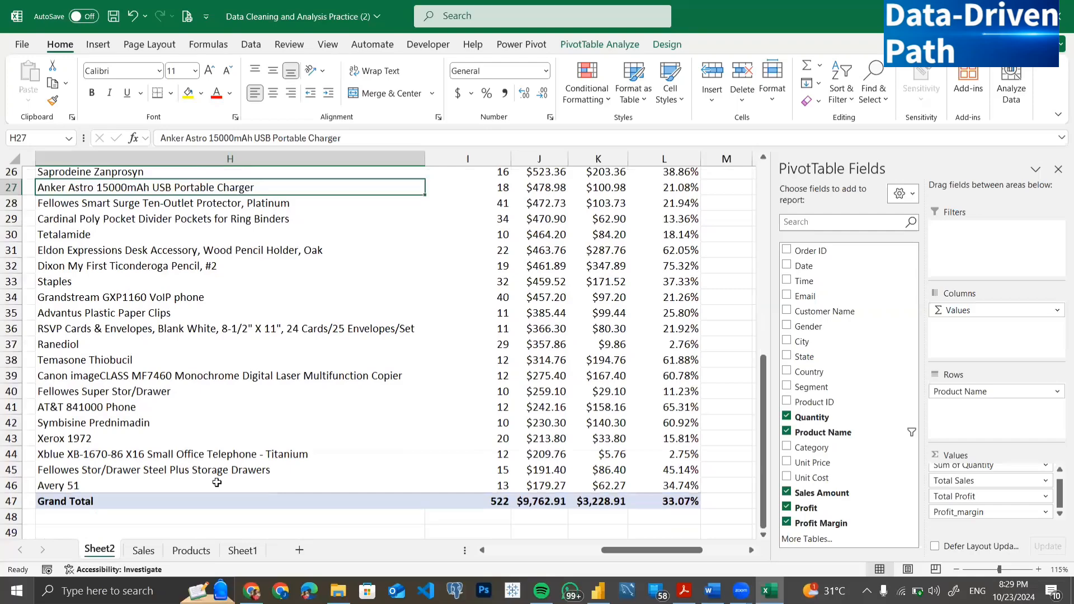
pyautogui.click(99, 485)
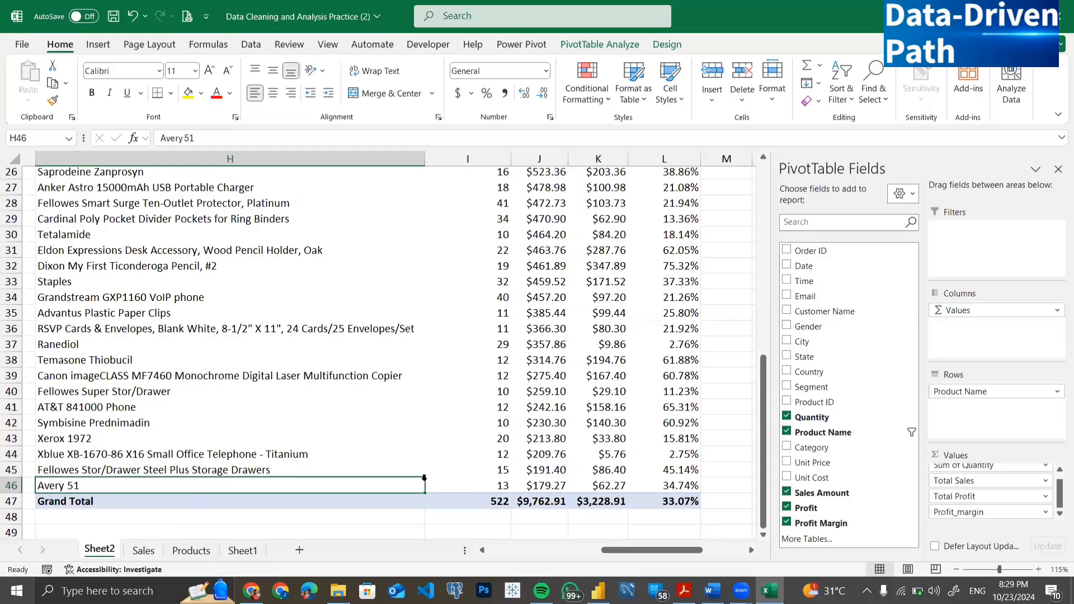
pyautogui.click(506, 481)
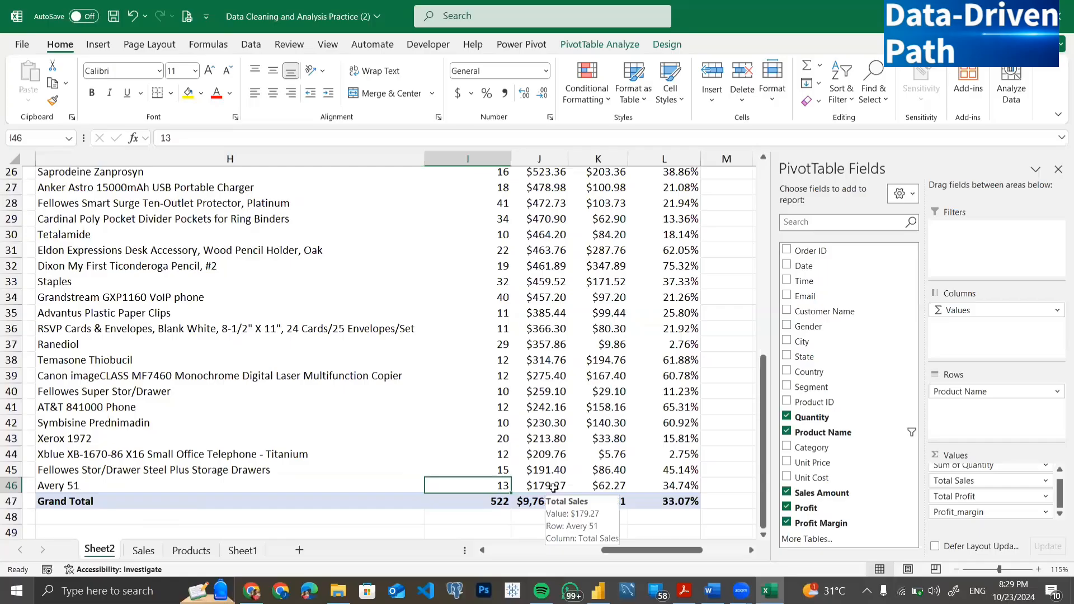
pyautogui.click(552, 488)
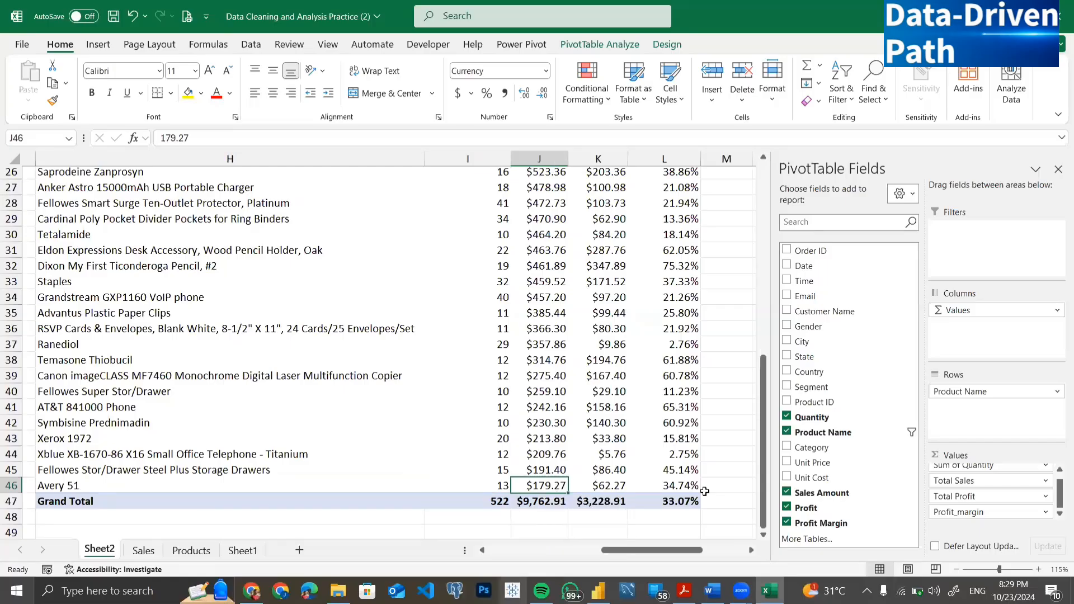
pyautogui.click(688, 484)
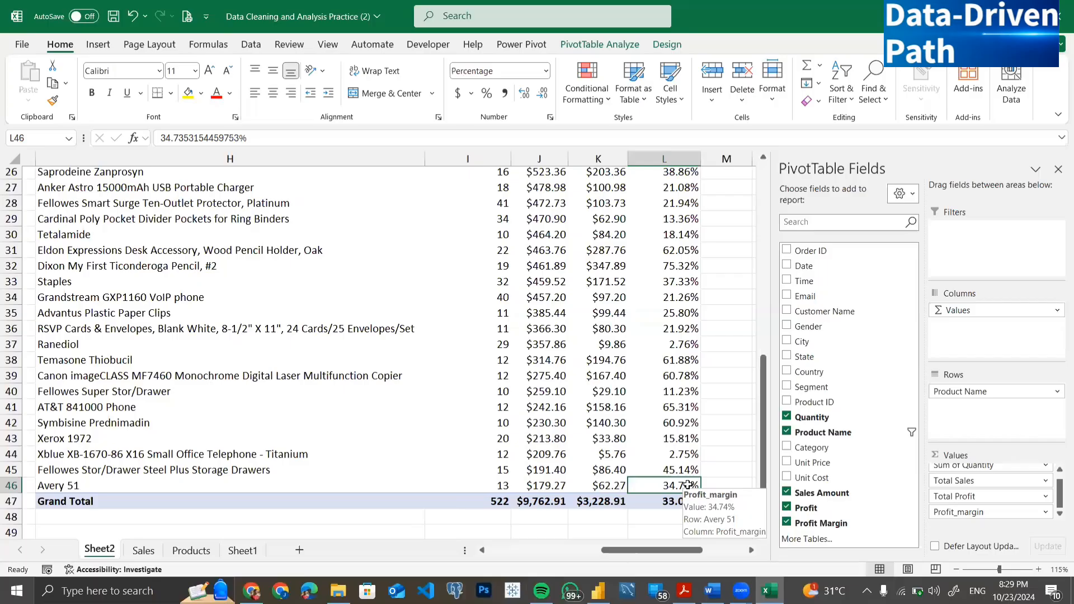
pyautogui.click(303, 471)
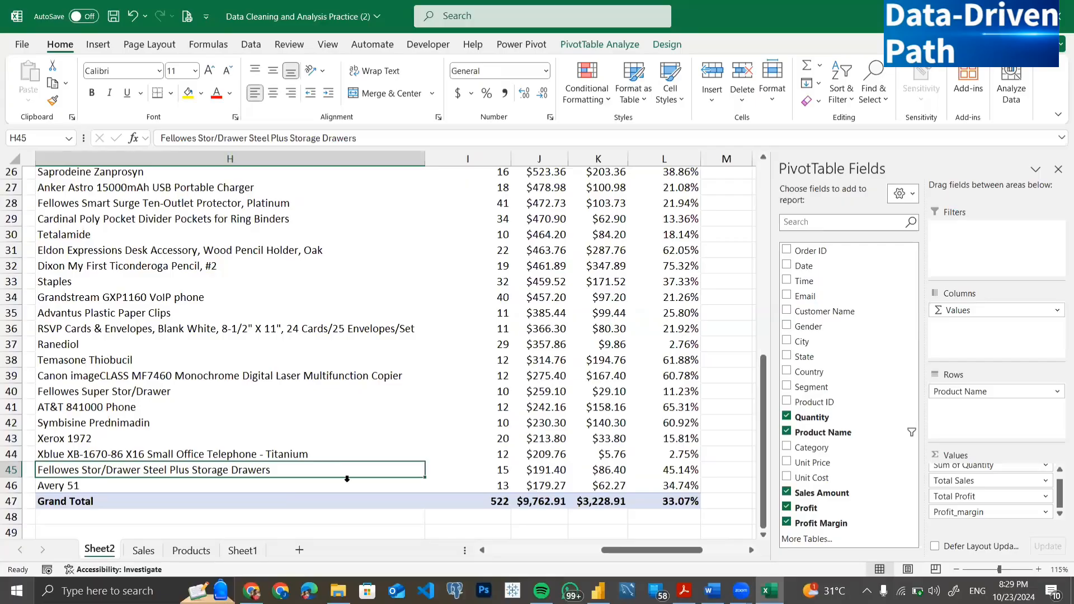
pyautogui.click(228, 412)
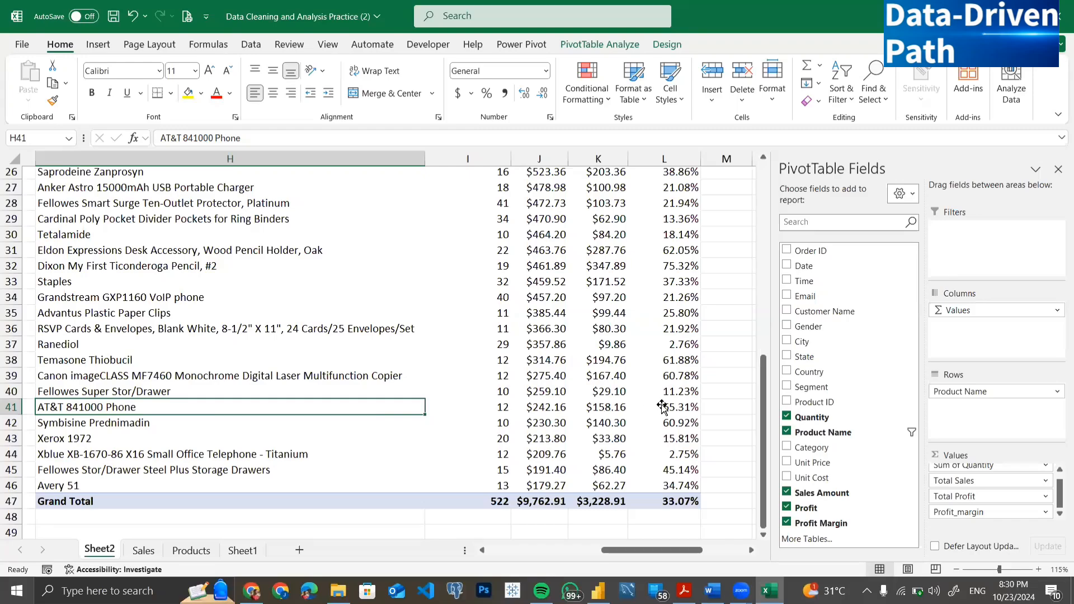
pyautogui.click(15, 409)
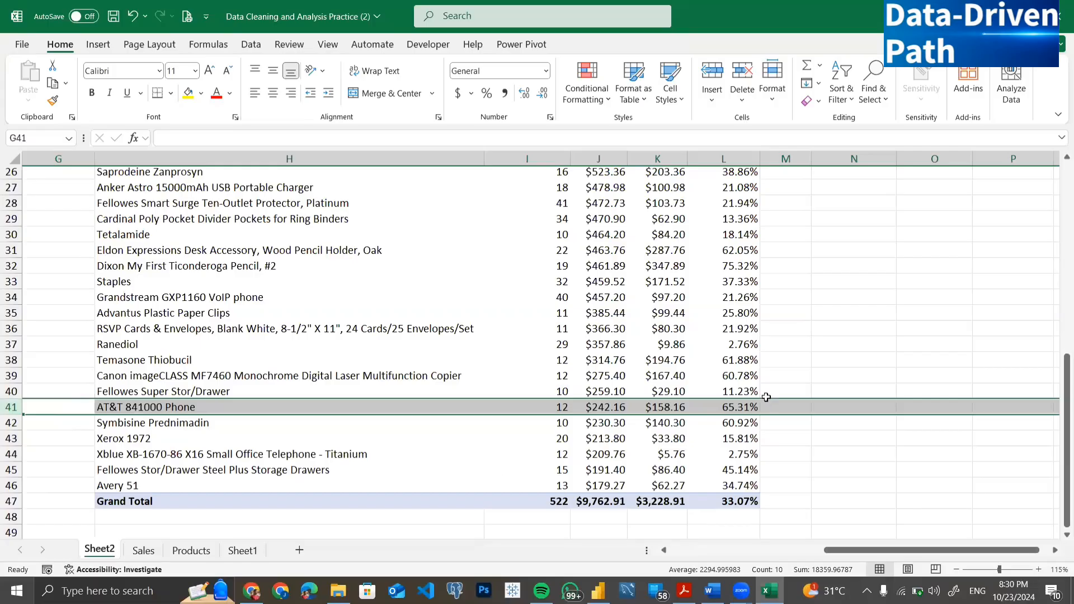
pyautogui.moveTo(741, 410)
pyautogui.hotkey('alt', 'Tab')
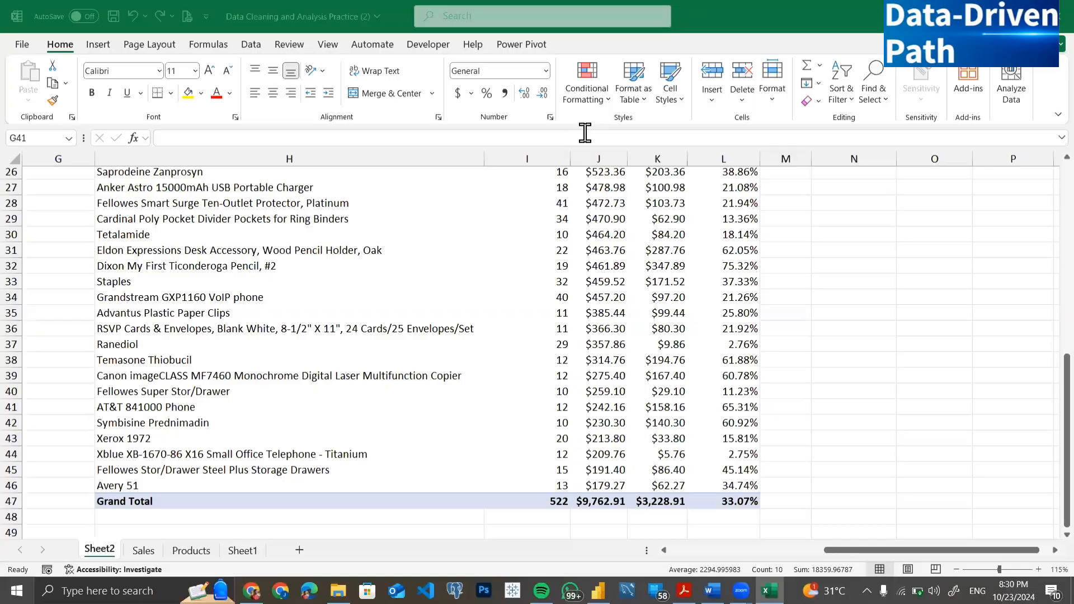
# - Compare the bottom 25 products PivotTable with the top 25 one, across their product rows and the bottom table's grand total
pyautogui.click(137, 484)
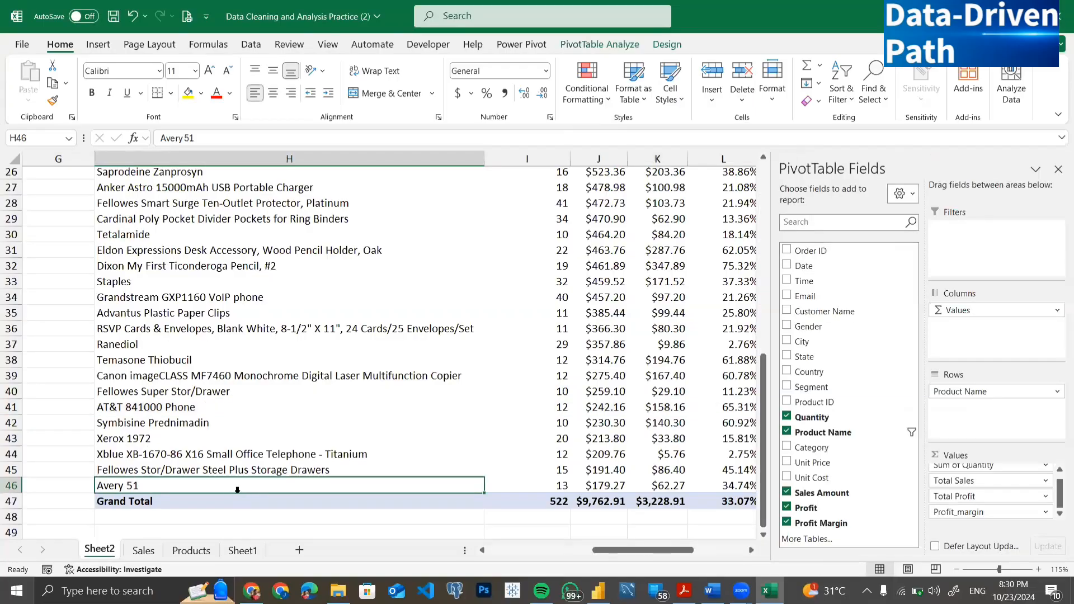
pyautogui.hscroll(-1, 212, 493)
pyautogui.scroll(1, 212, 493)
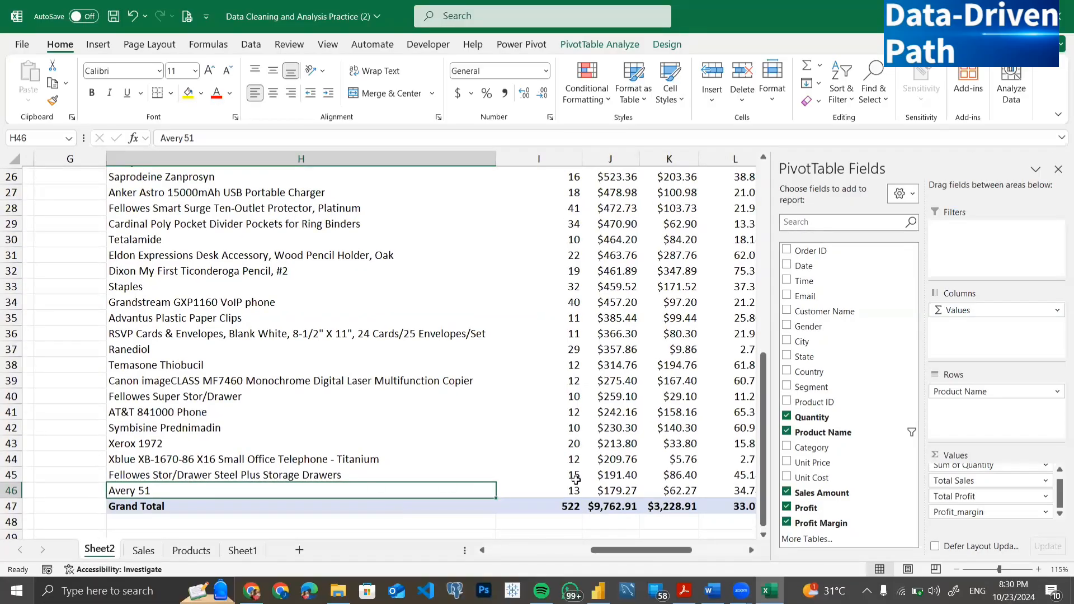
pyautogui.scroll(6, 576, 479)
pyautogui.hscroll(-3, 335, 391)
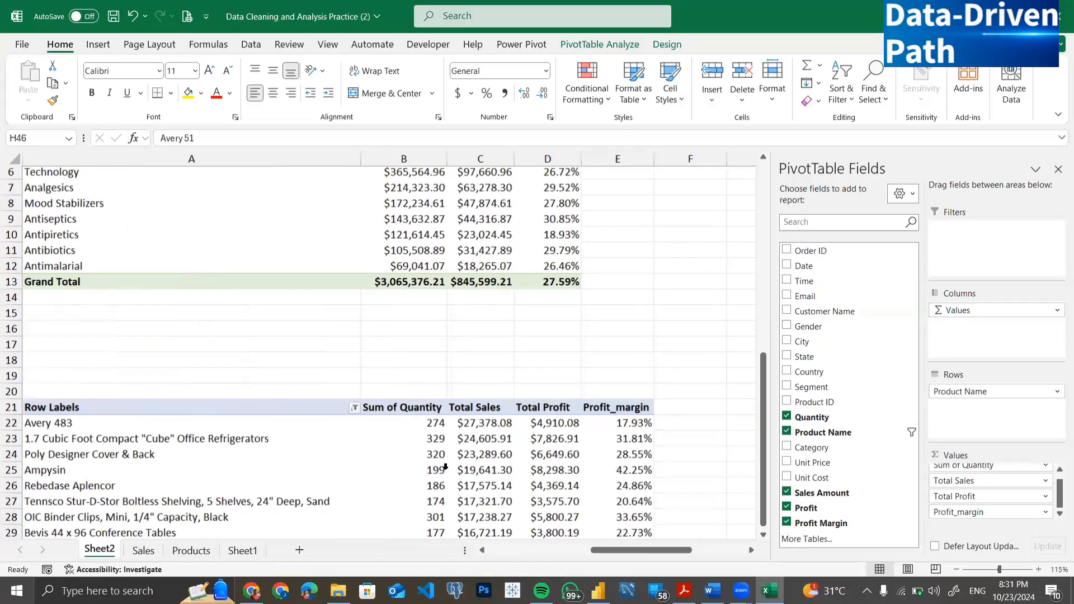
pyautogui.click(61, 377)
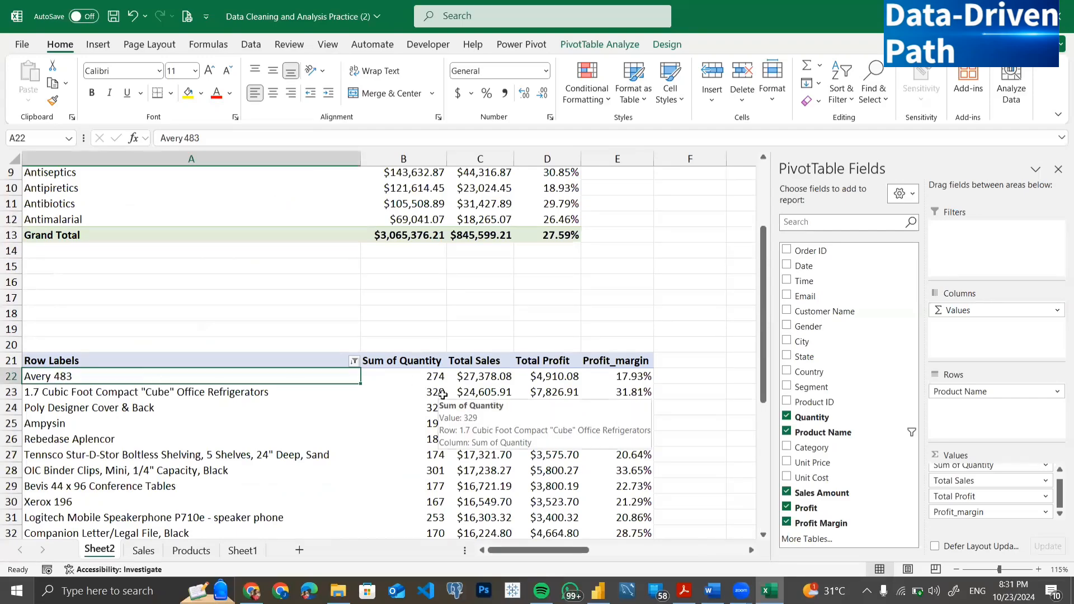
pyautogui.scroll(-3, 442, 395)
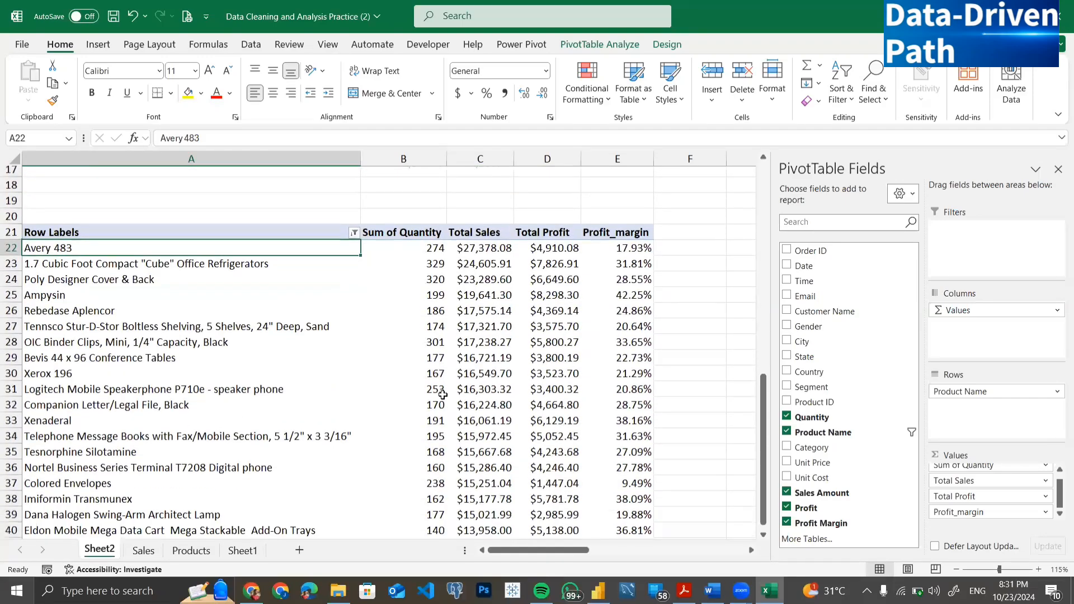
pyautogui.scroll(-2, 443, 395)
pyautogui.hscroll(3, 442, 395)
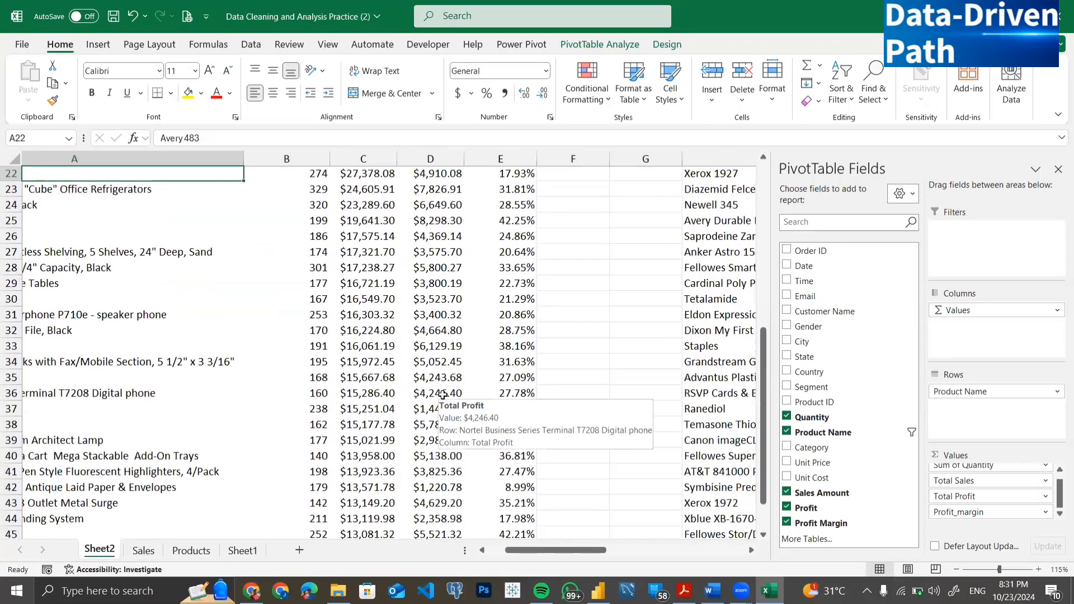
pyautogui.scroll(-1, 443, 395)
pyautogui.hscroll(5, 442, 395)
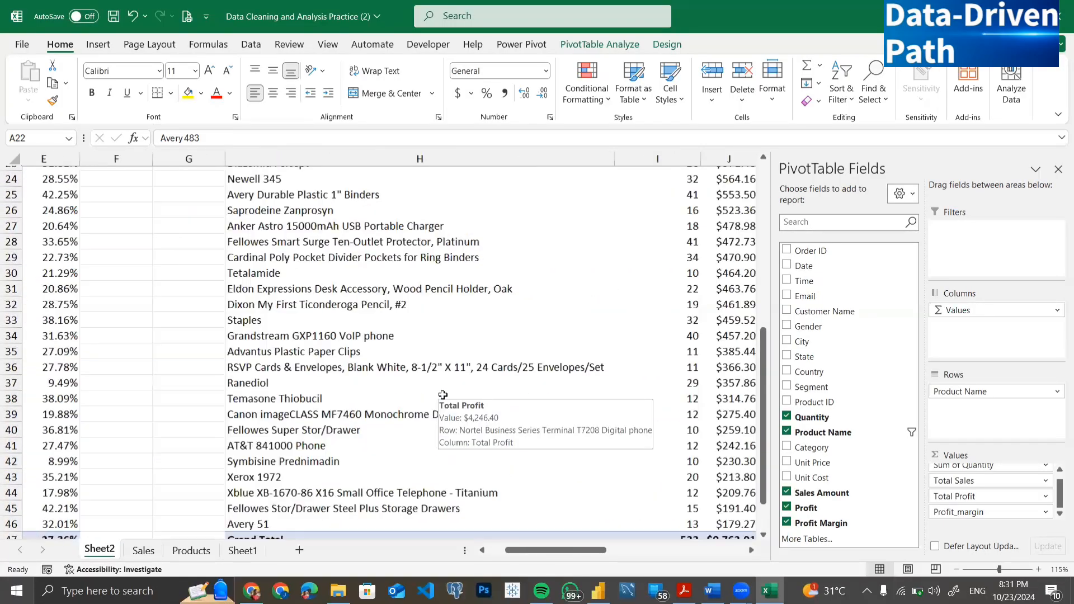
pyautogui.scroll(-2, 443, 395)
pyautogui.hscroll(5, 442, 395)
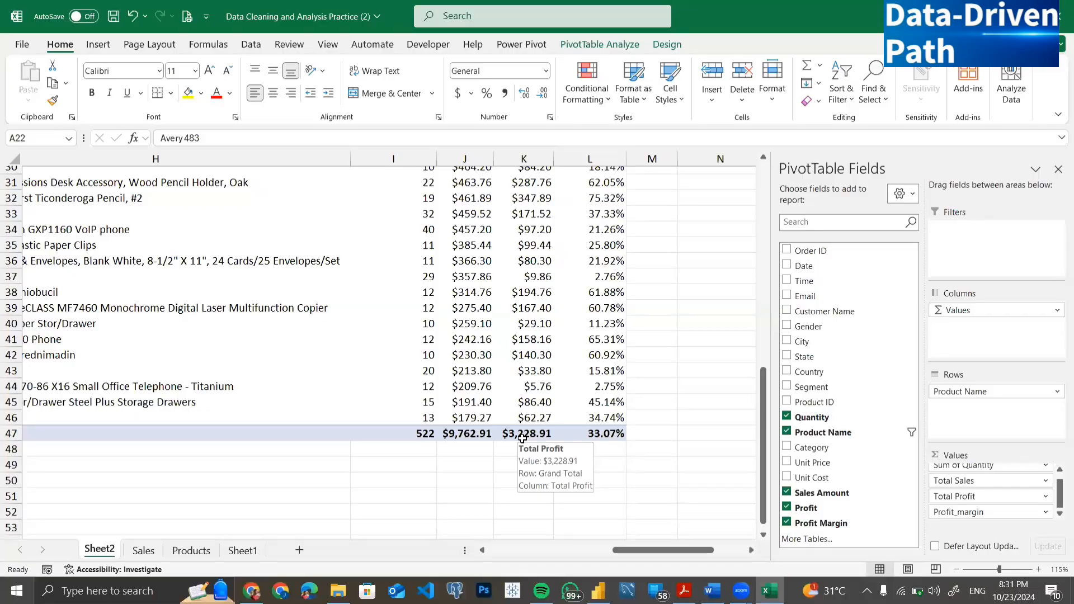
pyautogui.scroll(5, 506, 354)
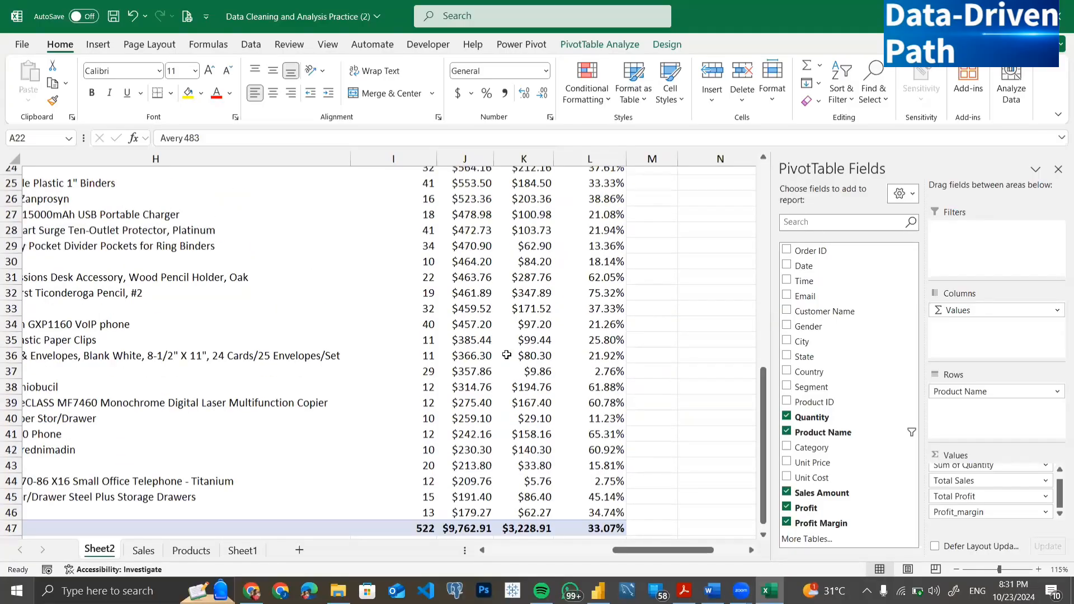
pyautogui.hscroll(-10, 88, 356)
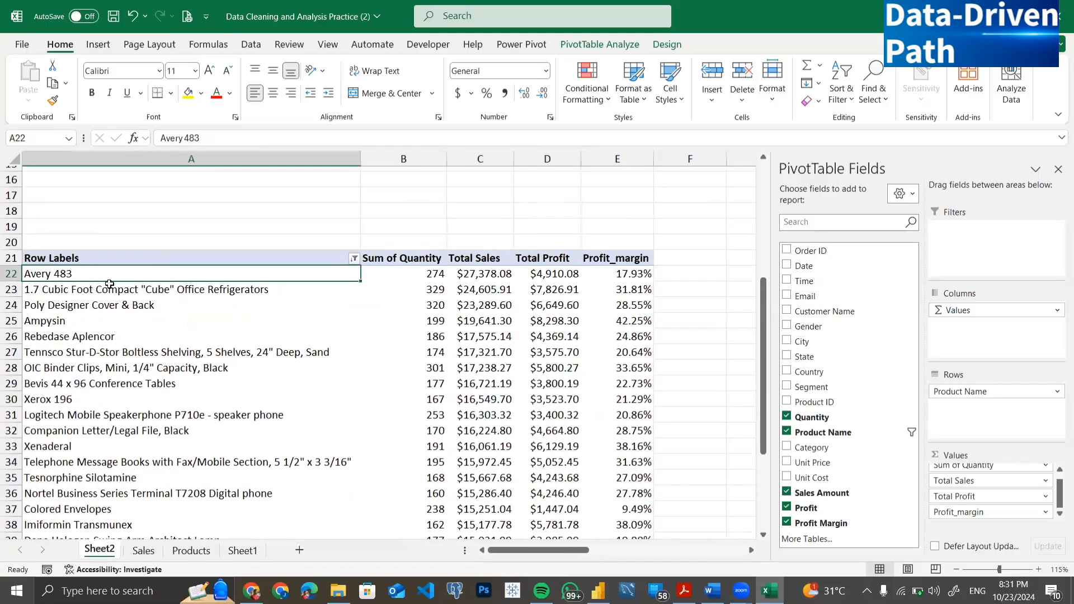
# - Rename the top 25 products PivotTable as Topproductsales
pyautogui.click(137, 256)
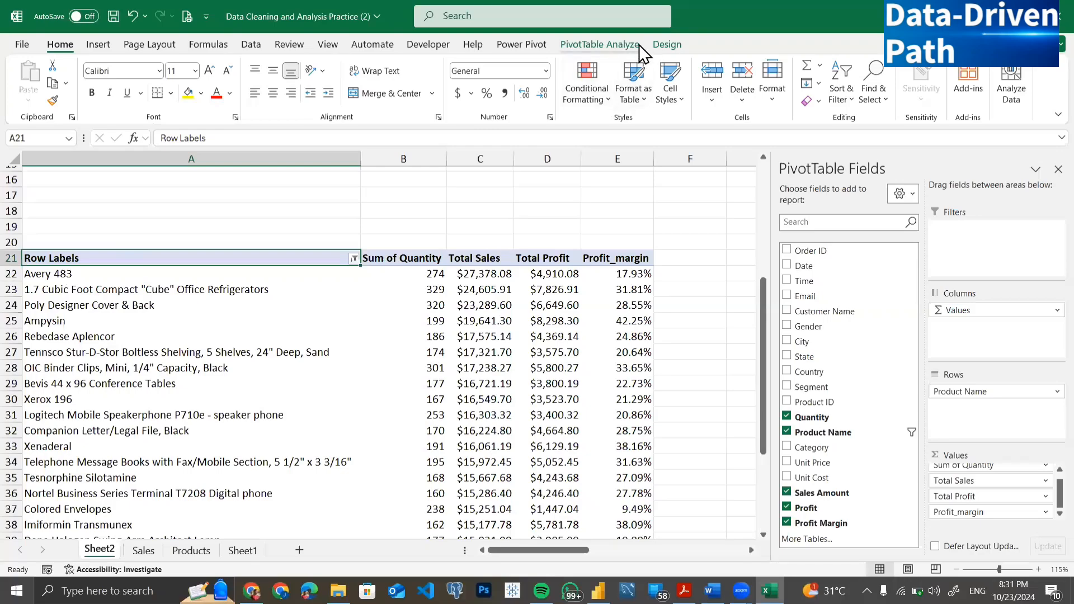
pyautogui.click(639, 46)
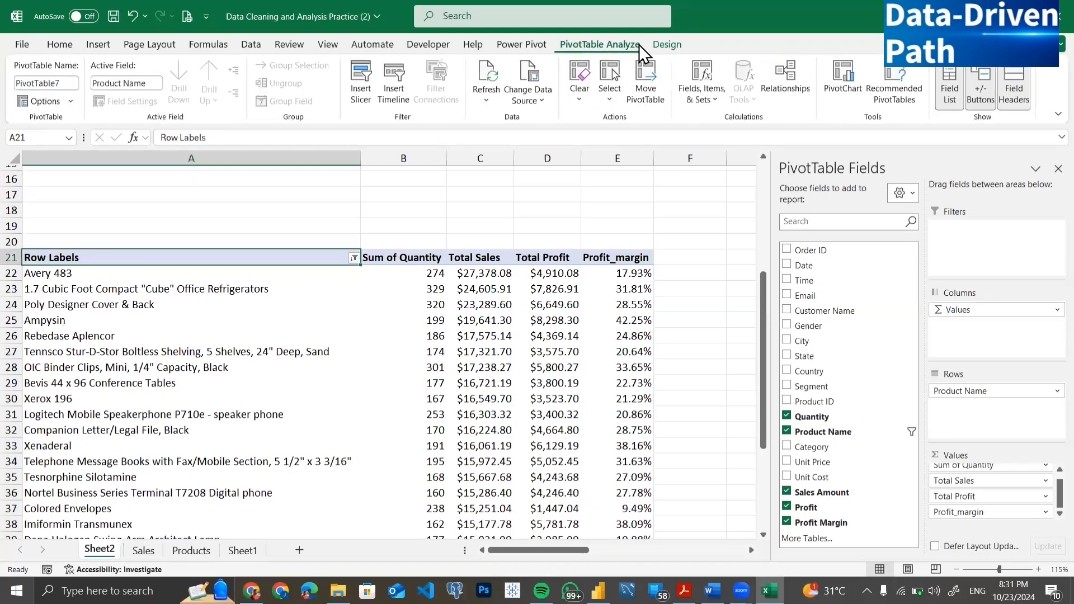
pyautogui.click(68, 81)
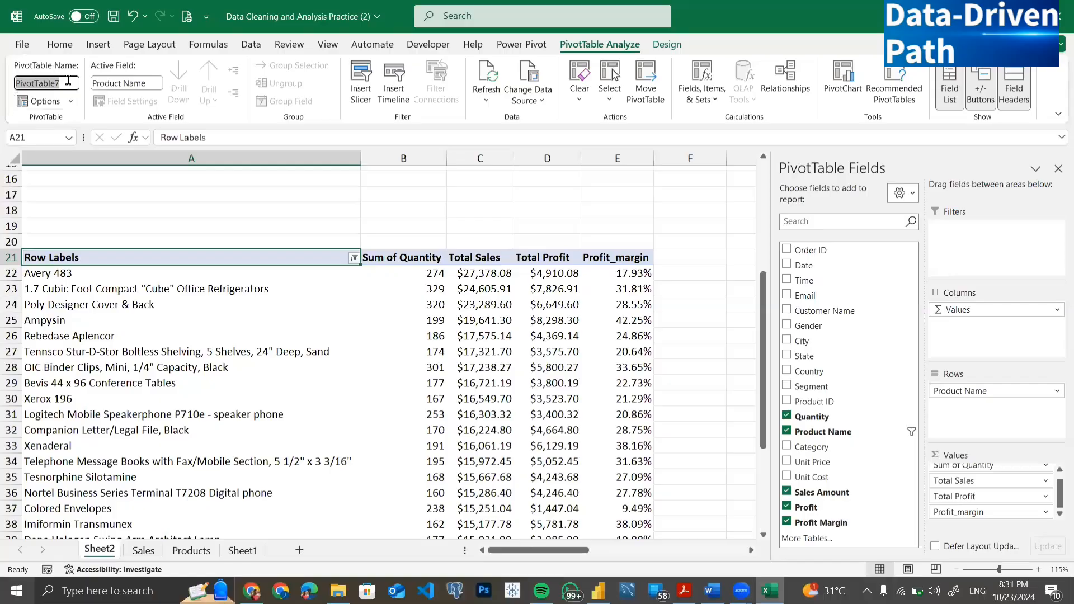
pyautogui.write('Topproductsales')
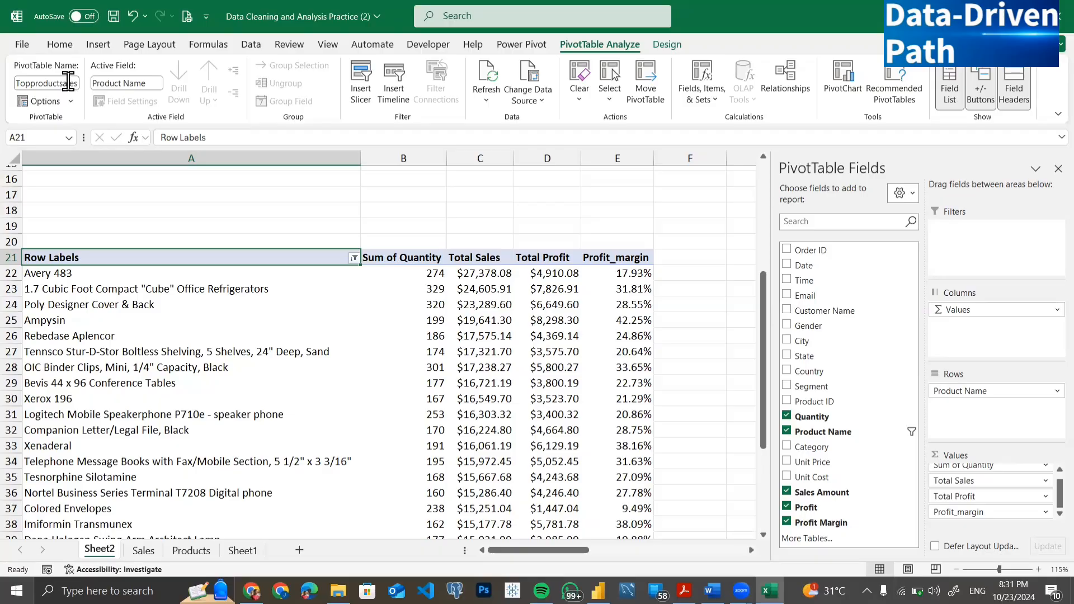
# - Apply the light green PivotTable style with gridlines to the top 25 products PivotTable
pyautogui.hscroll(3, 312, 355)
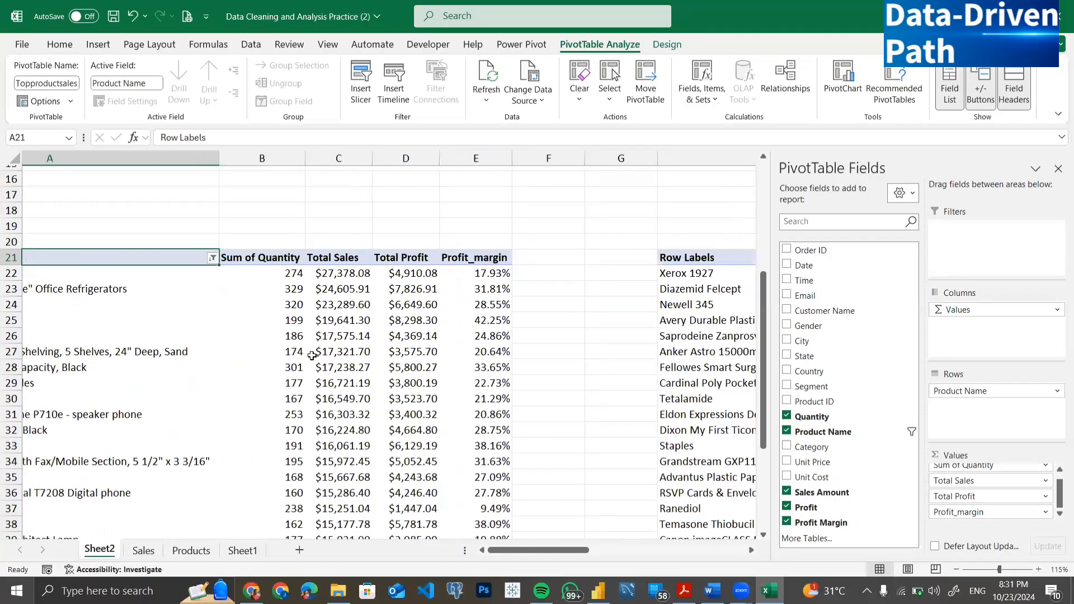
pyautogui.hscroll(3, 312, 355)
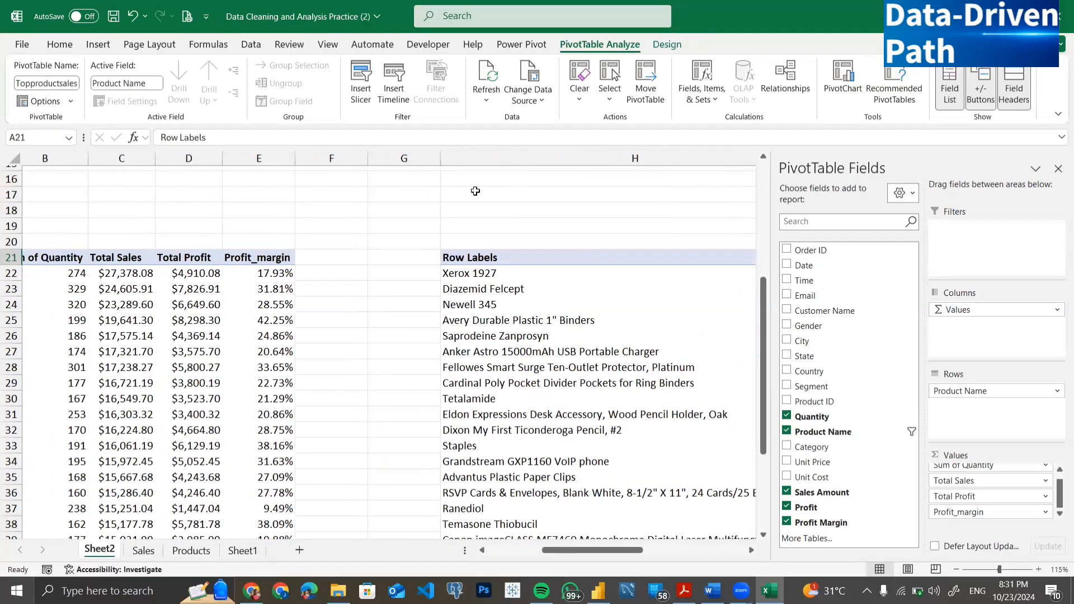
pyautogui.click(664, 45)
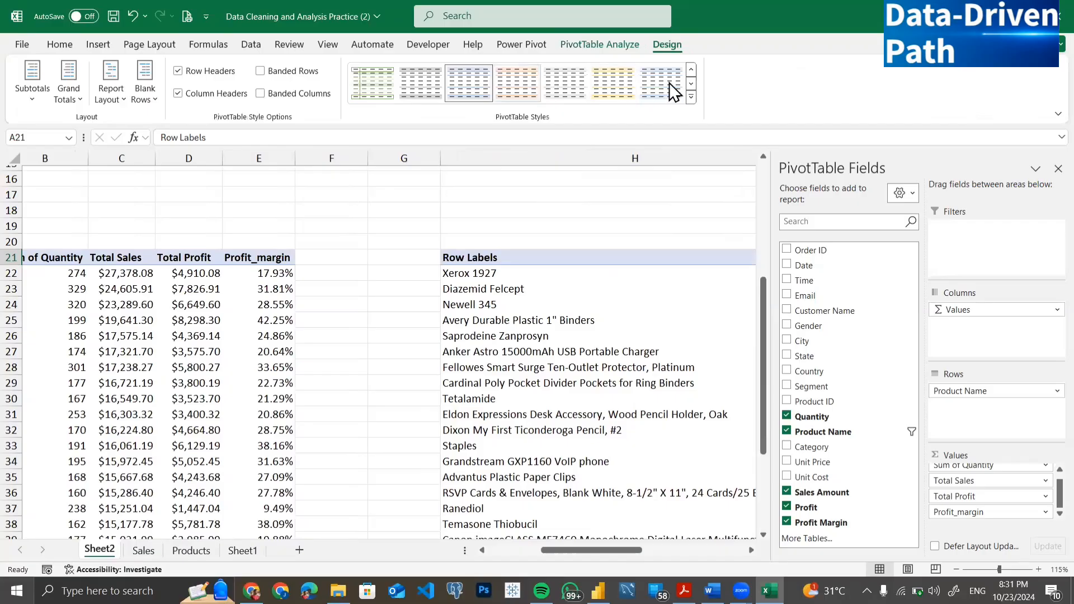
pyautogui.click(691, 84)
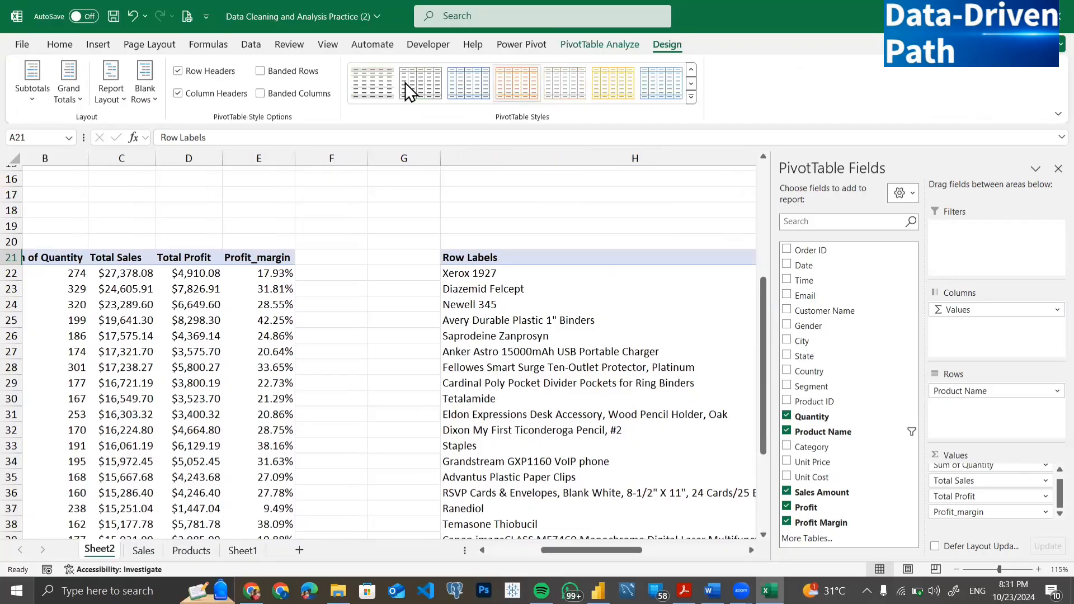
pyautogui.click(379, 83)
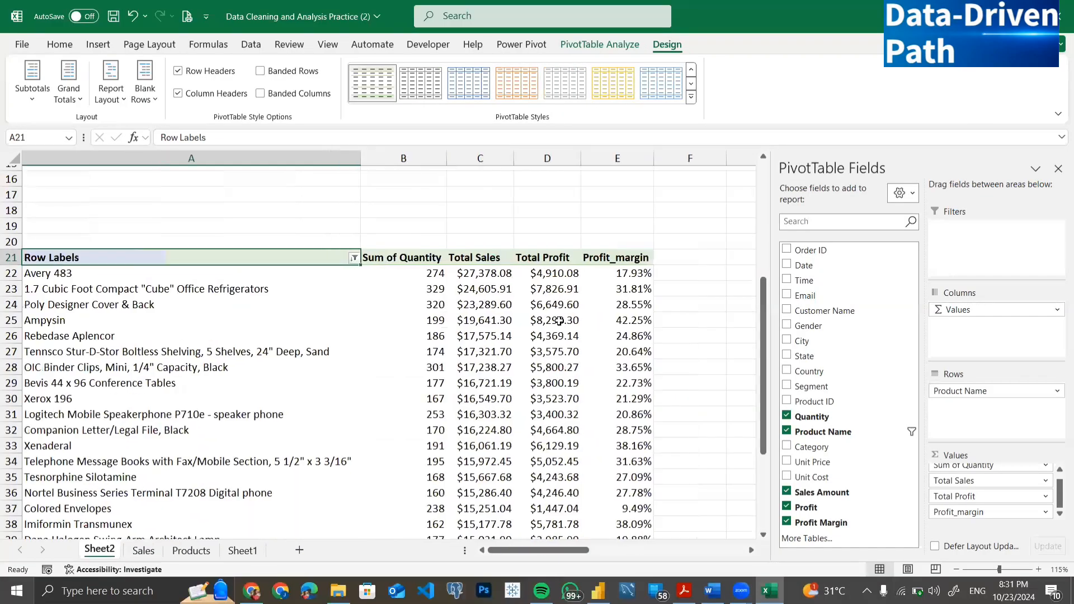
# - Apply the same light green gridlined style to the bottom 25 products PivotTable at H21
pyautogui.hscroll(10, 560, 321)
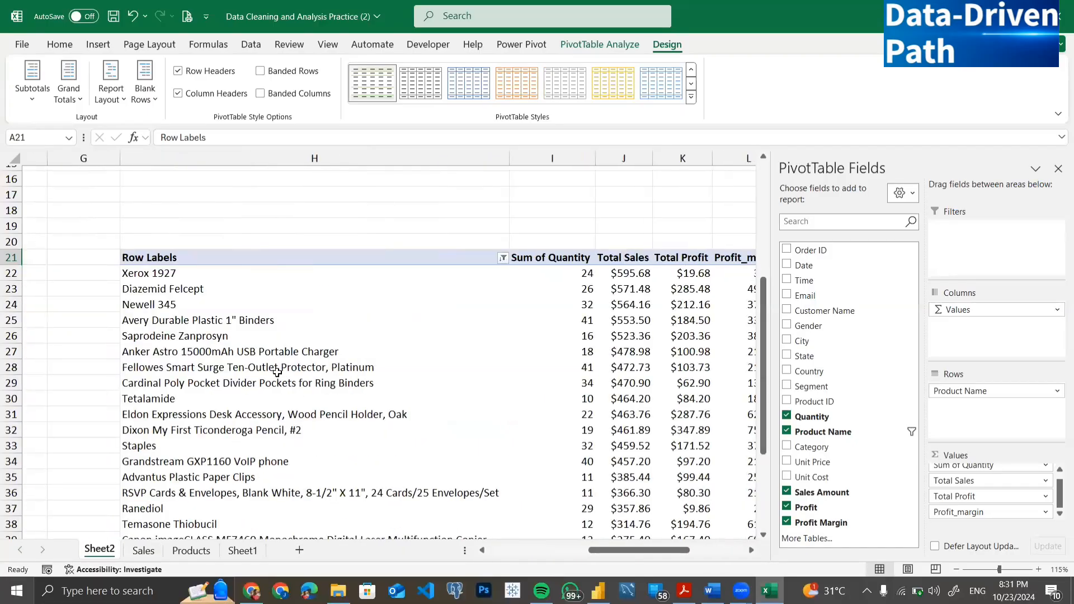
pyautogui.click(277, 371)
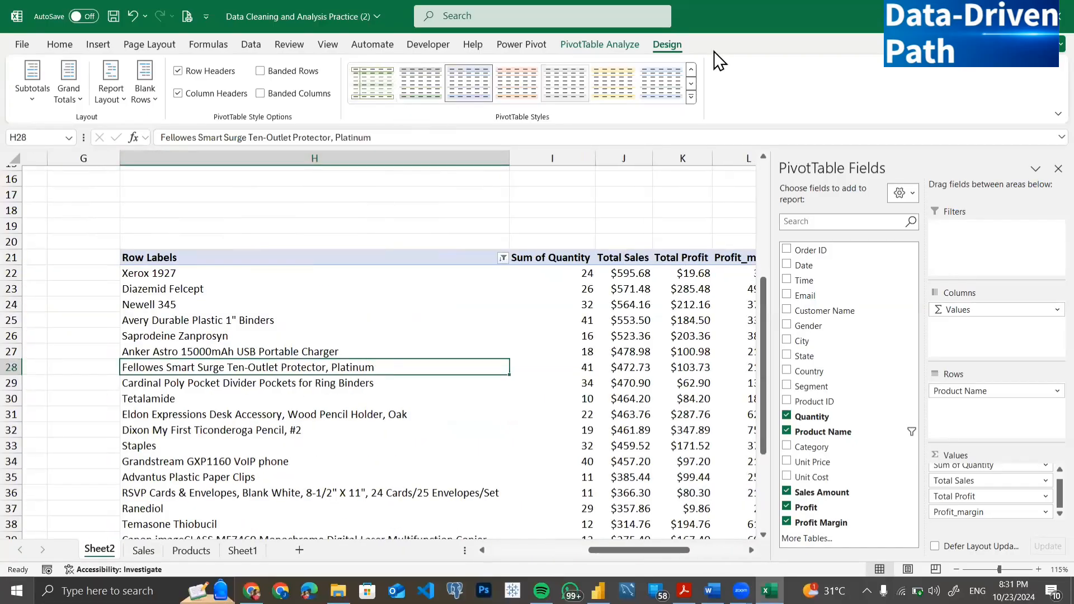
pyautogui.click(690, 82)
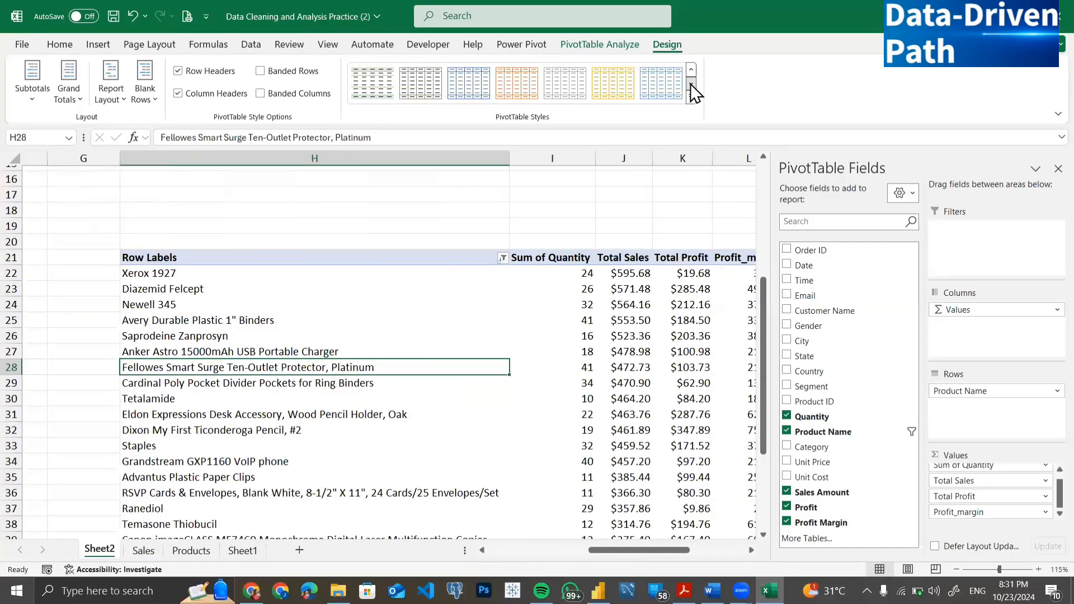
pyautogui.click(368, 87)
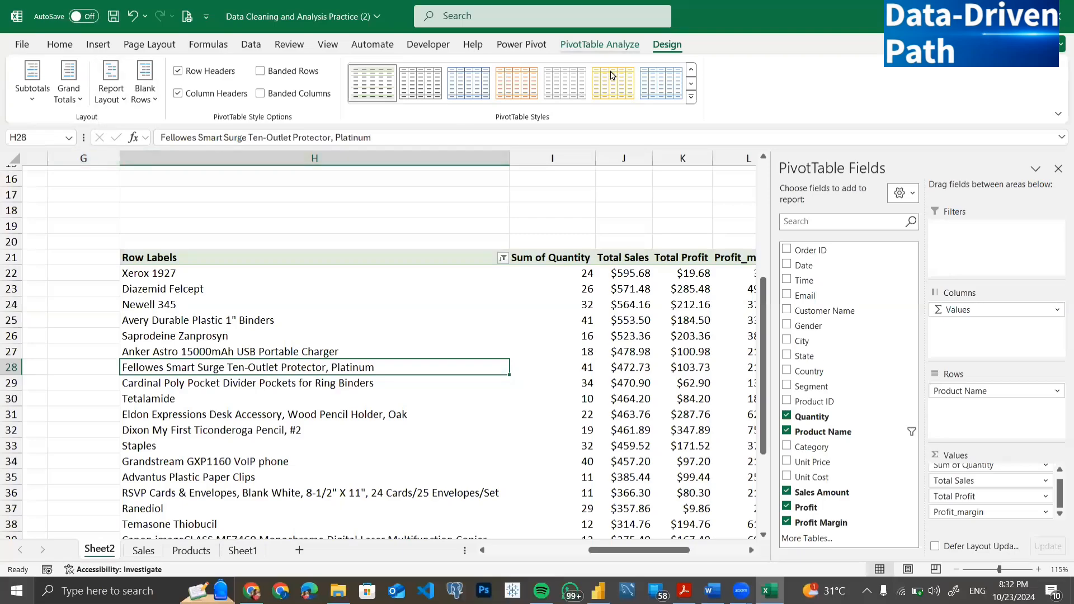
# - Rename the bottom 25 products PivotTable as Bottomproductsales
pyautogui.click(599, 45)
pyautogui.doubleClick(60, 81)
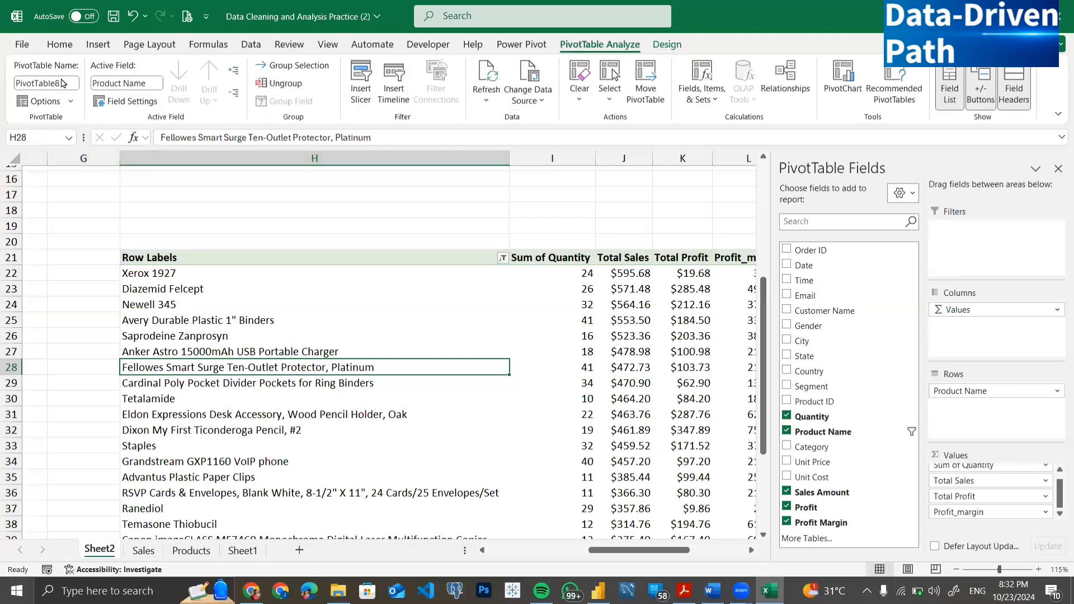
pyautogui.write('Bottom')
pyautogui.write('products')
pyautogui.write('ales')
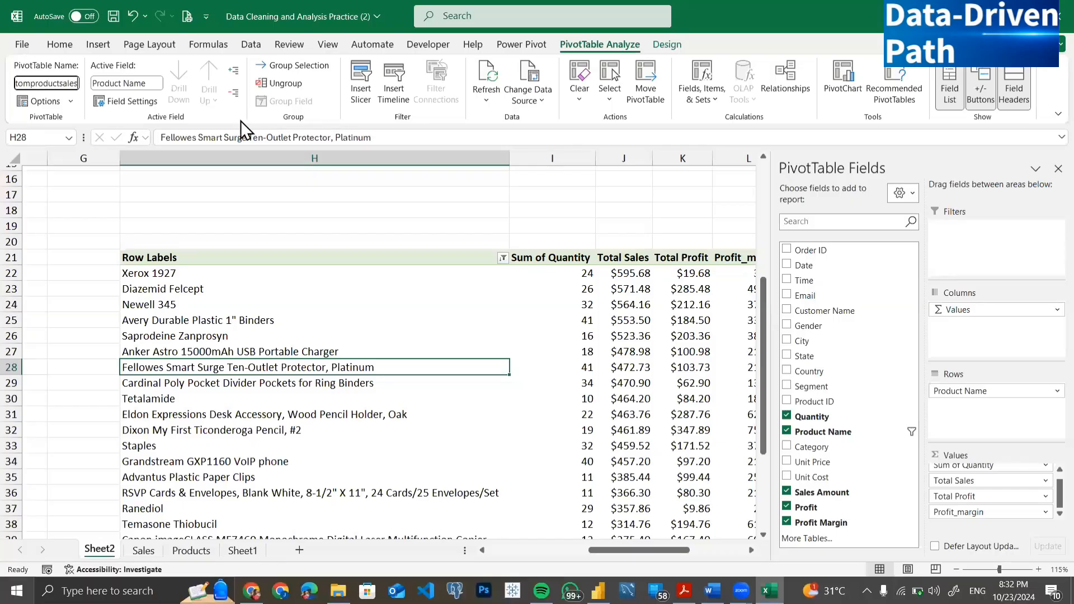
pyautogui.press('Return')
pyautogui.hscroll(-1, 264, 463)
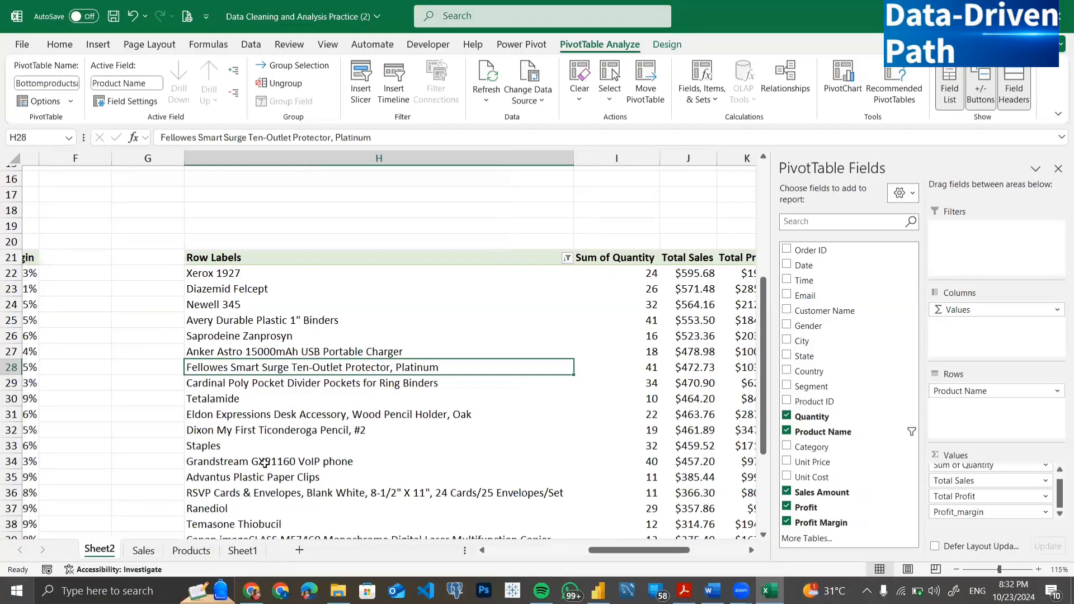
# - Review the product category PivotTables in row 3 and the top and bottom 25 products PivotTables in row 21 across Sheet2
pyautogui.hscroll(-3, 264, 462)
pyautogui.scroll(5, 264, 463)
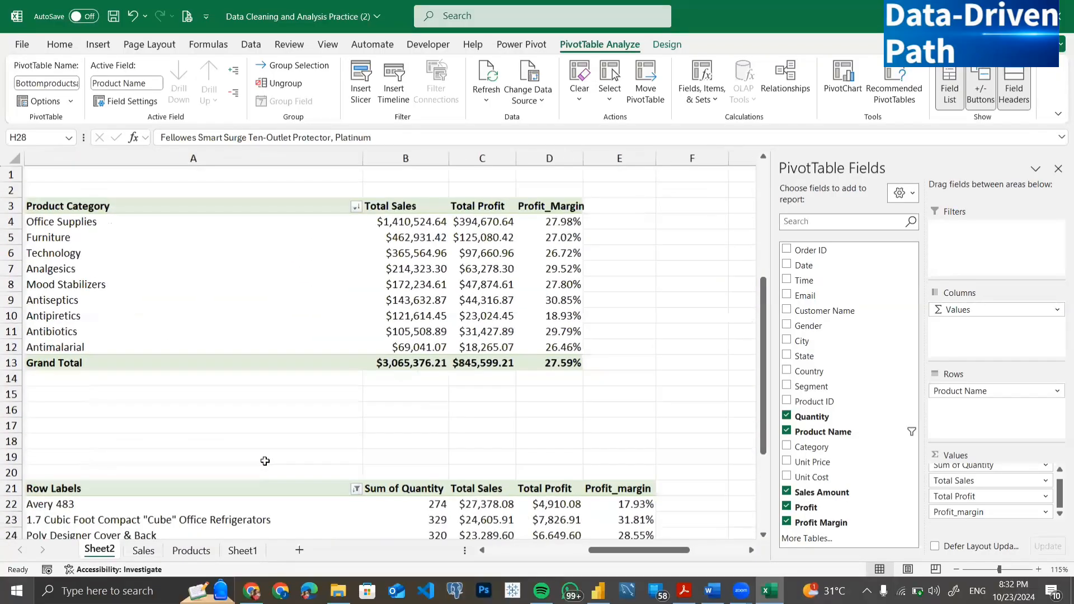
pyautogui.hscroll(4, 265, 460)
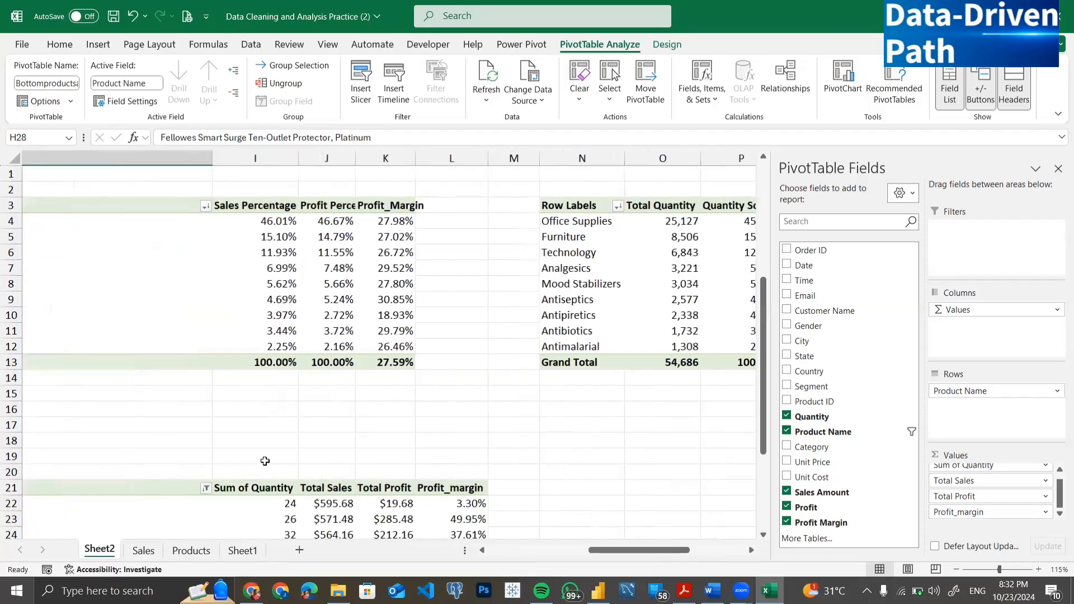
pyautogui.hscroll(3, 265, 460)
pyautogui.hscroll(-3, 233, 461)
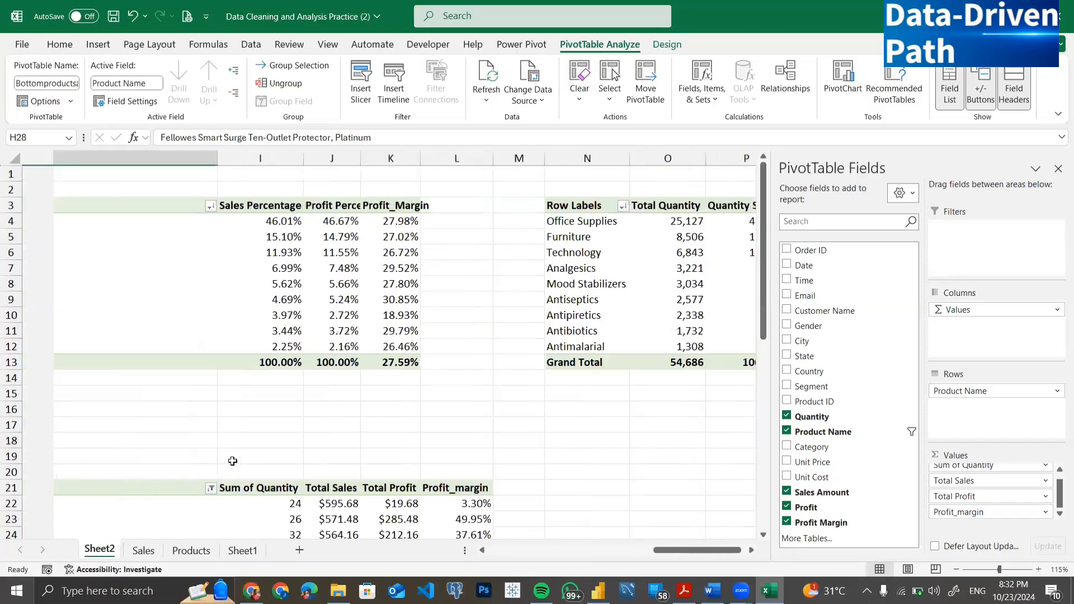
pyautogui.hscroll(-4, 233, 461)
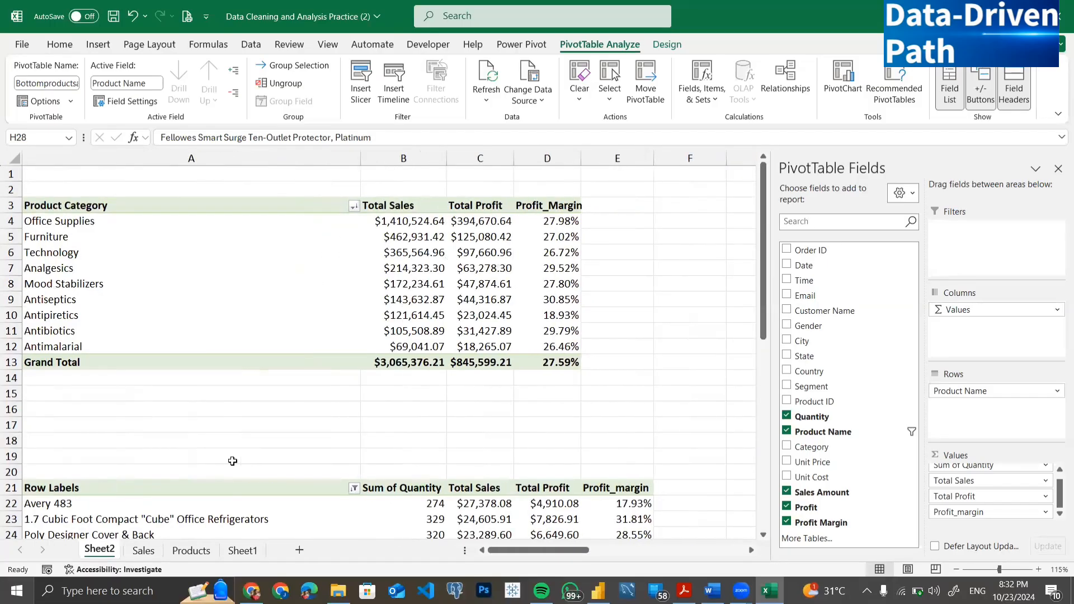
pyautogui.hscroll(3, 443, 433)
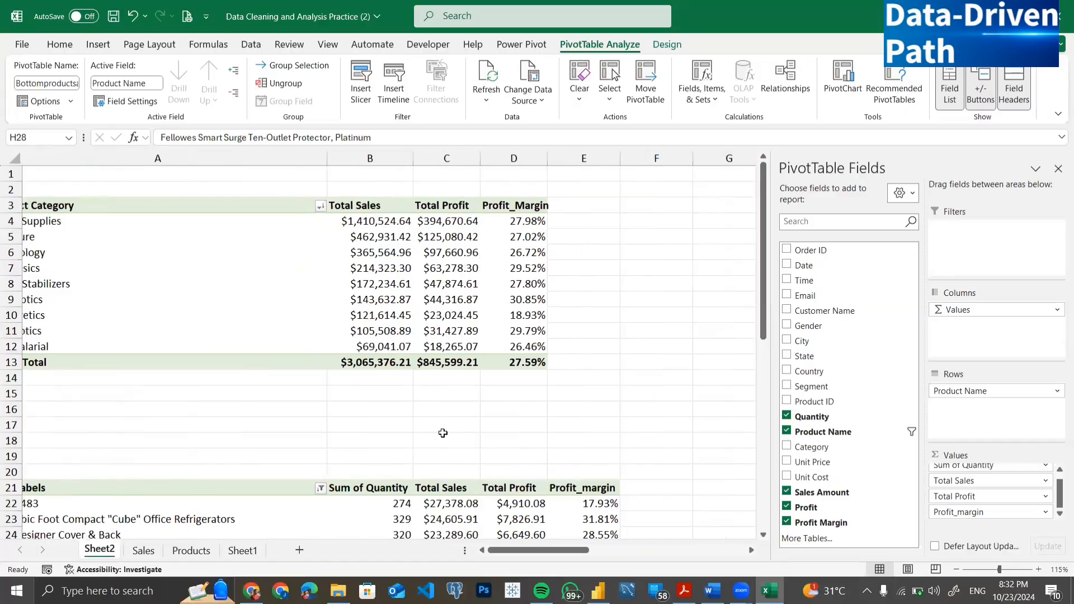
pyautogui.hscroll(5, 443, 433)
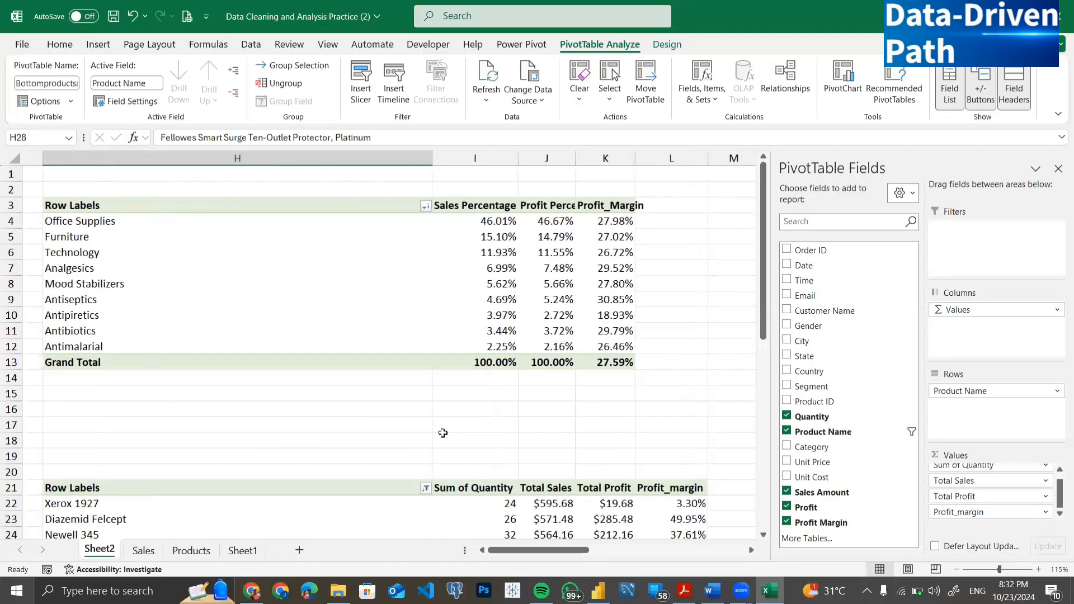
pyautogui.hscroll(3, 443, 432)
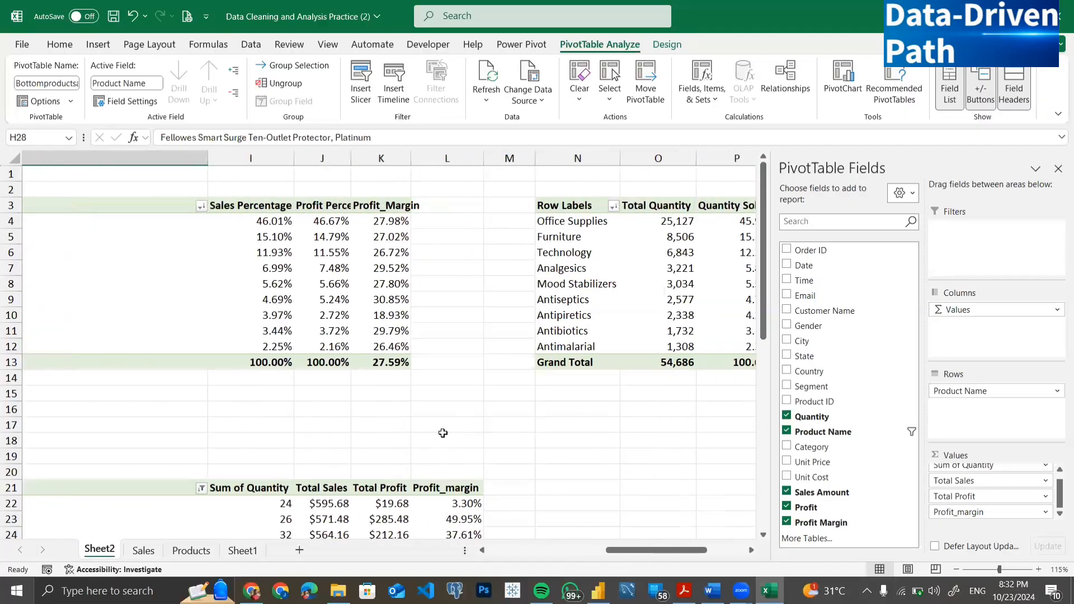